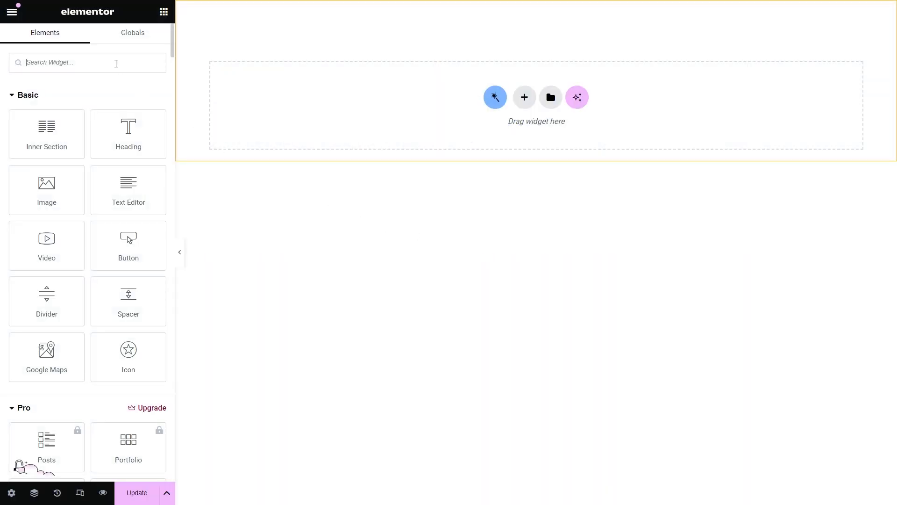
# Step: Search for 'dynamic field' and drag the Dynamic Field widget into the empty section
pyautogui.click(116, 63)
pyautogui.write('dynamic field')
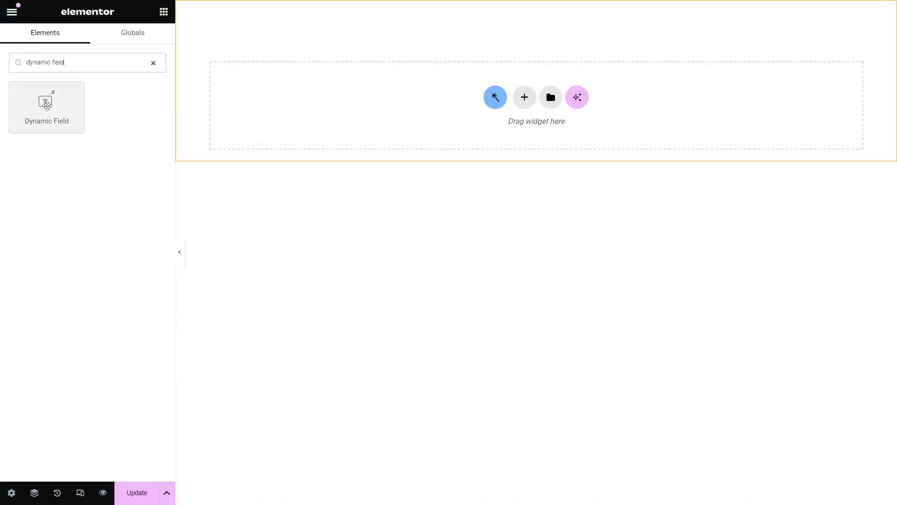
pyautogui.moveTo(48, 99); pyautogui.dragTo(344, 117)
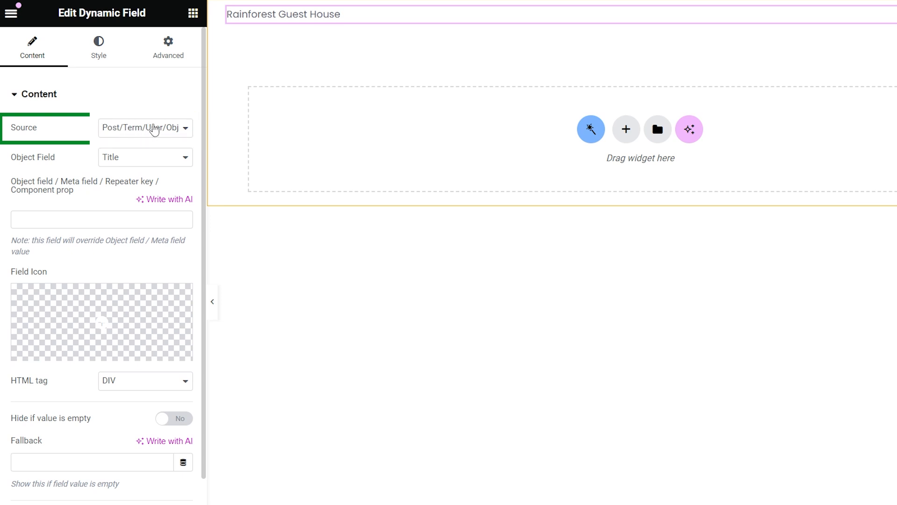
# Step: Keep the Post/Term/User/Object Data source and set Object Field to Date, then Content
pyautogui.click(154, 130)
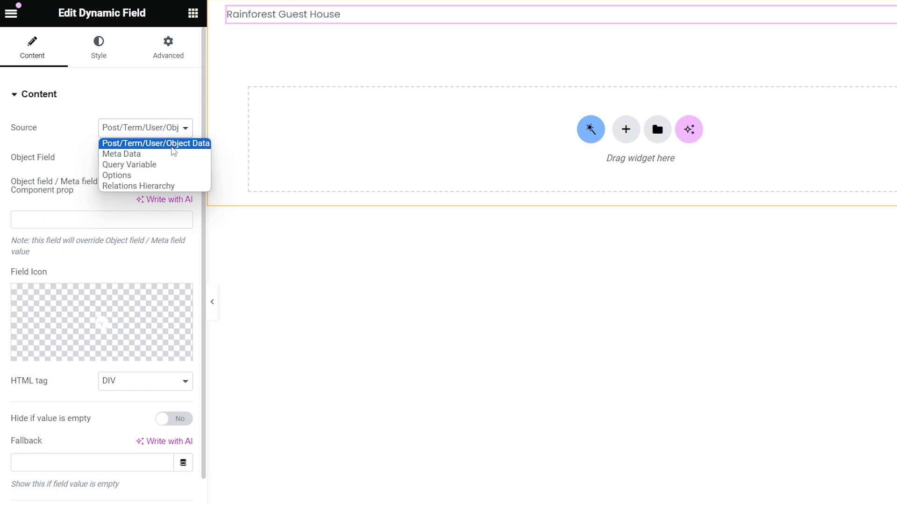
pyautogui.click(174, 144)
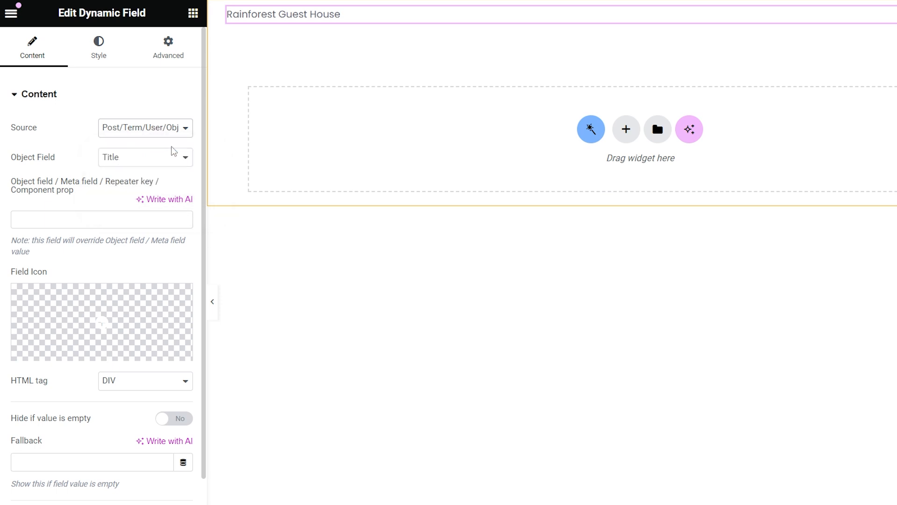
pyautogui.click(149, 159)
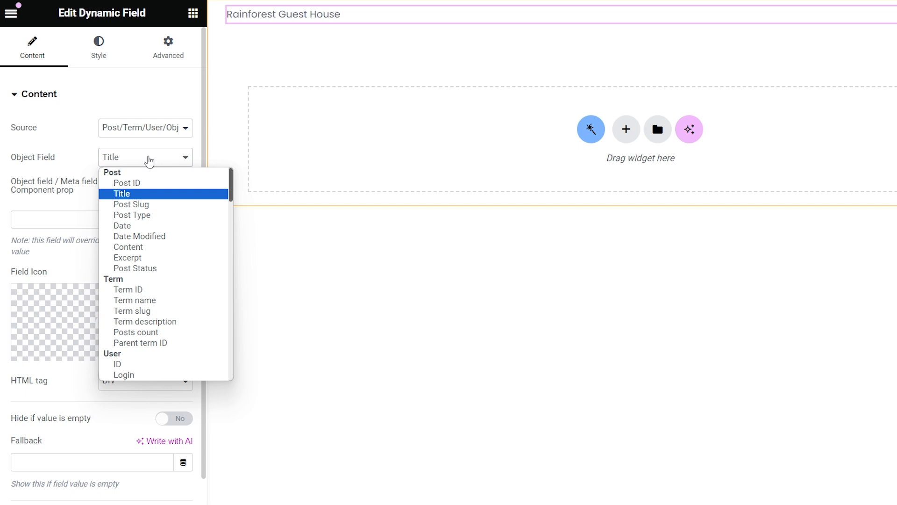
pyautogui.click(150, 226)
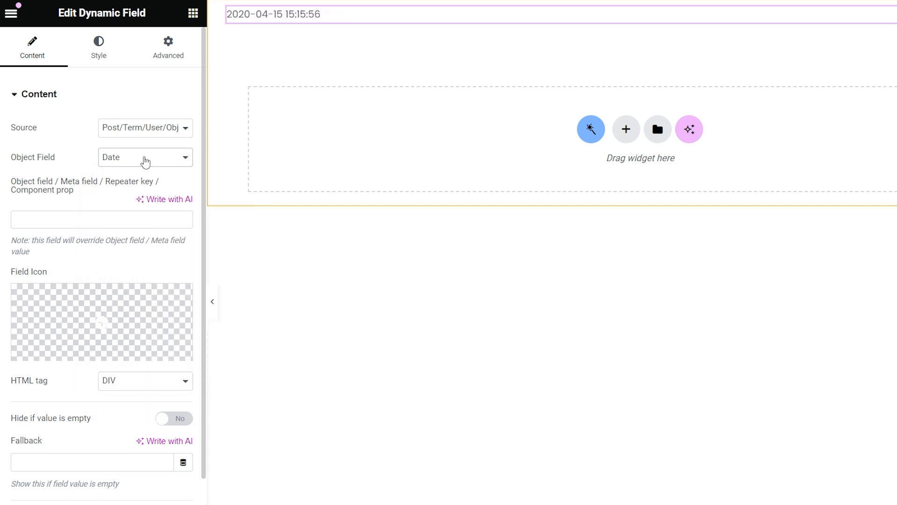
pyautogui.click(145, 160)
pyautogui.click(146, 248)
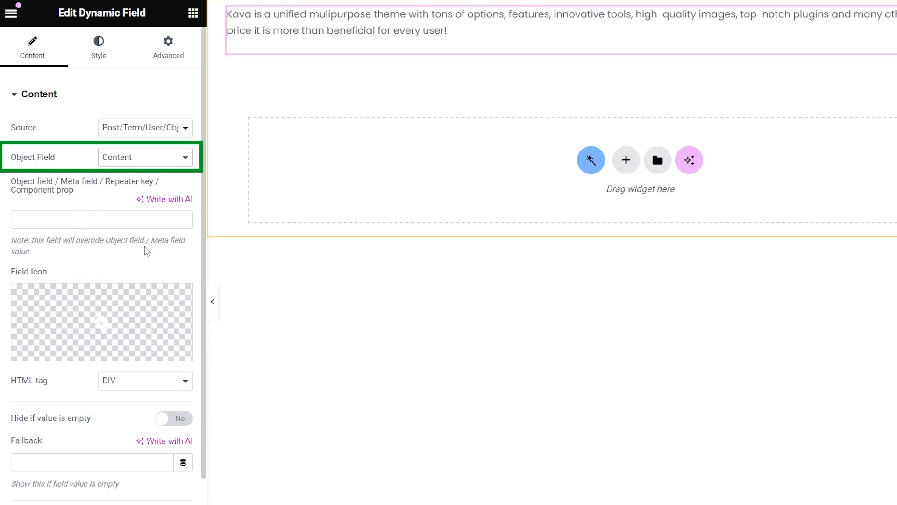
pyautogui.click(145, 126)
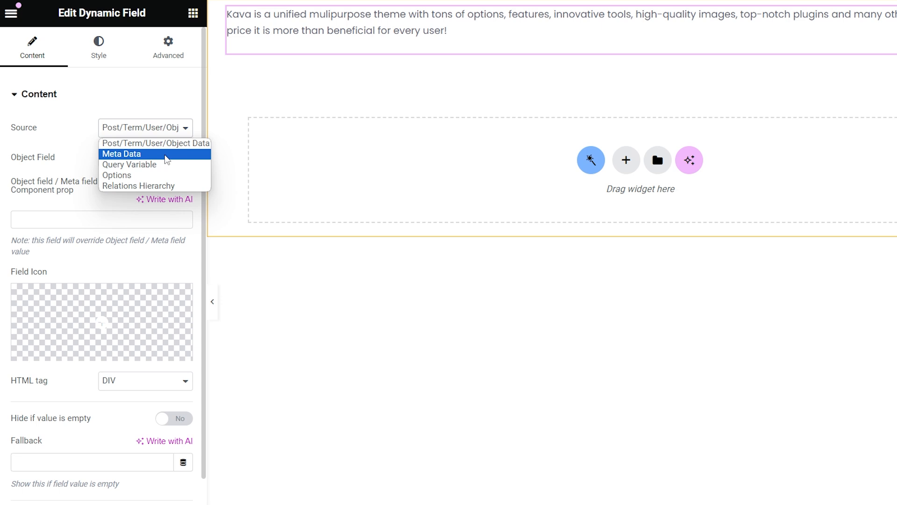
# Step: Switch the source to Meta Data and show Beds, then the Check in time value 02:00
pyautogui.click(166, 155)
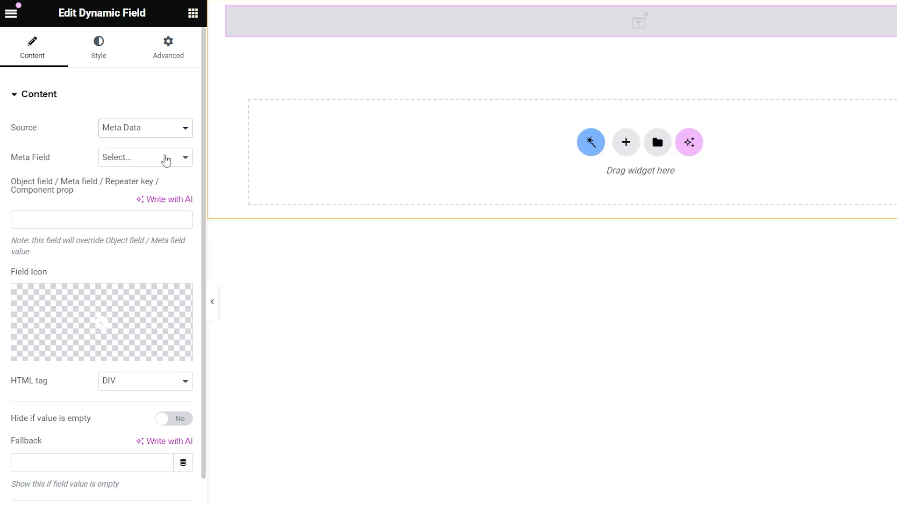
pyautogui.click(147, 158)
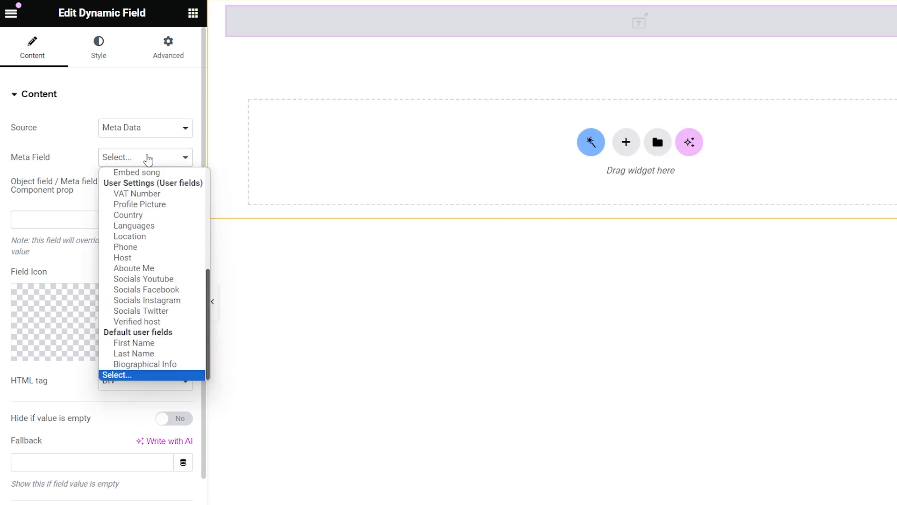
pyautogui.scroll(4, 165, 269)
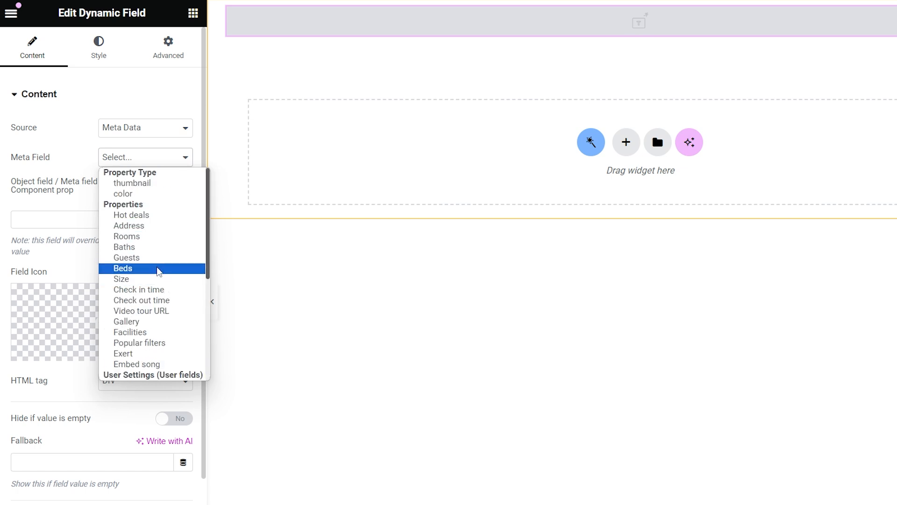
pyautogui.click(159, 270)
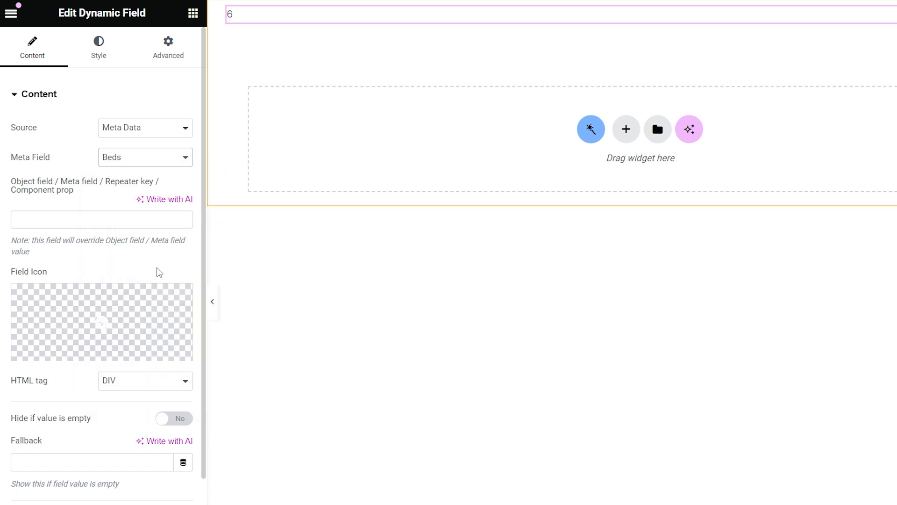
pyautogui.click(155, 159)
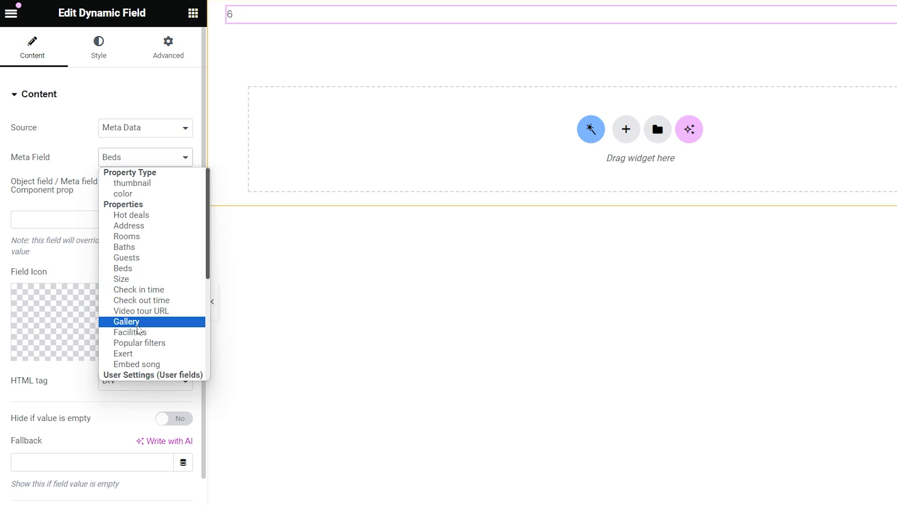
pyautogui.click(136, 289)
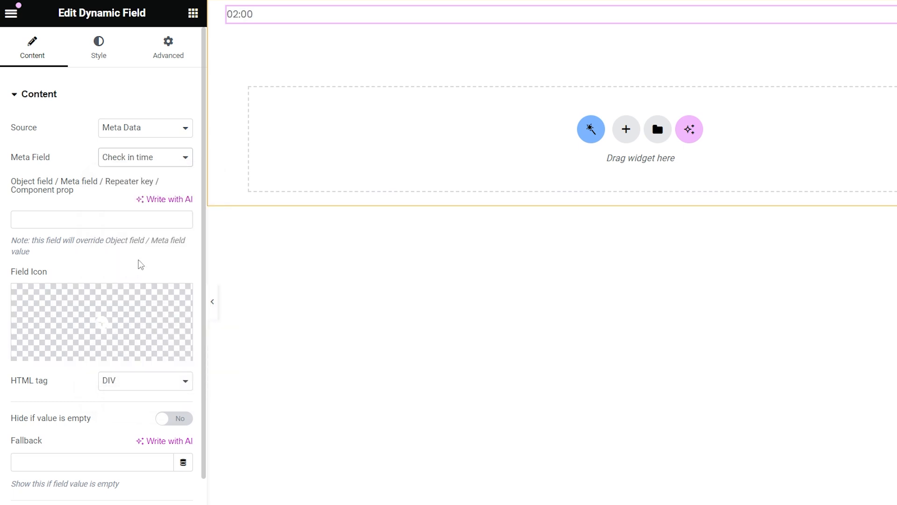
pyautogui.click(154, 127)
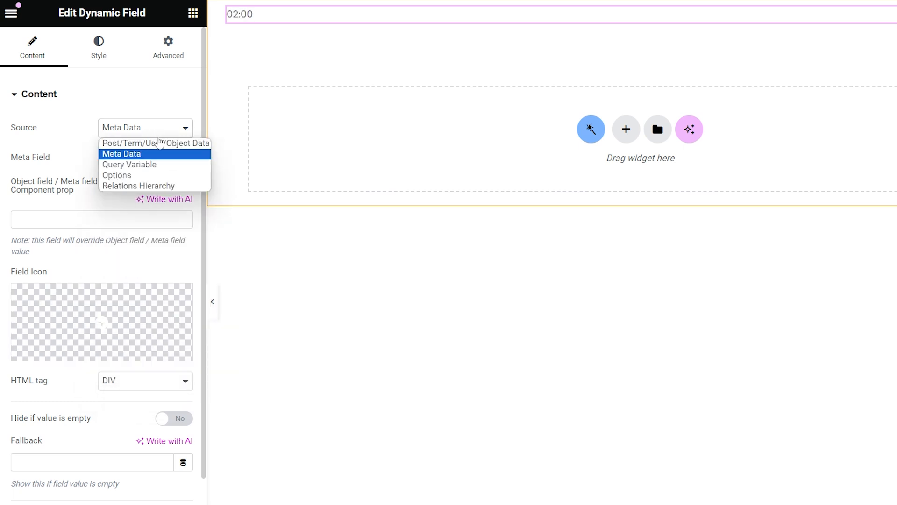
# Step: Try the Query Variable, Options and Relations Hierarchy (Grandparent Posts) sources without keeping them
pyautogui.click(171, 164)
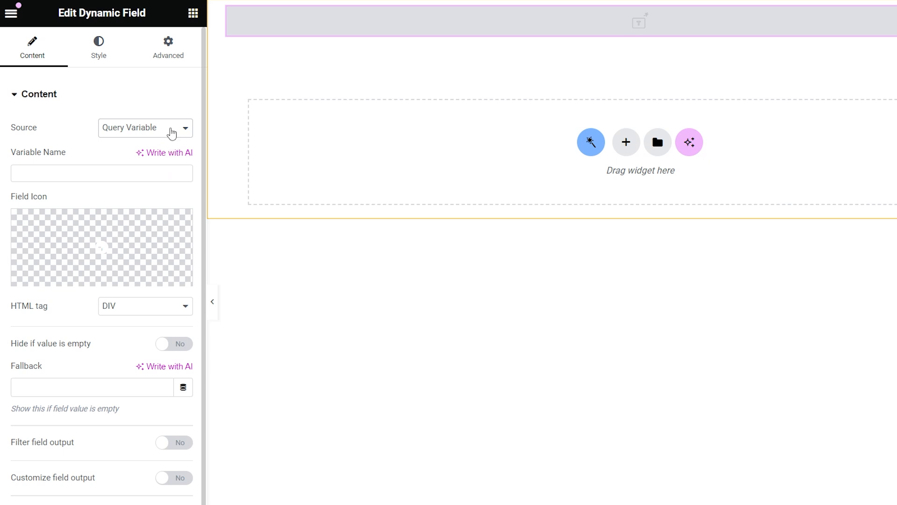
pyautogui.click(172, 128)
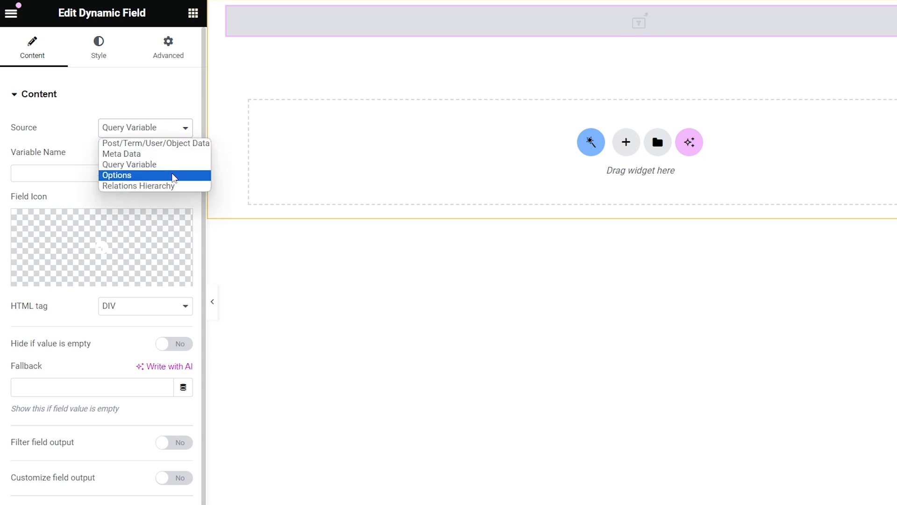
pyautogui.click(174, 176)
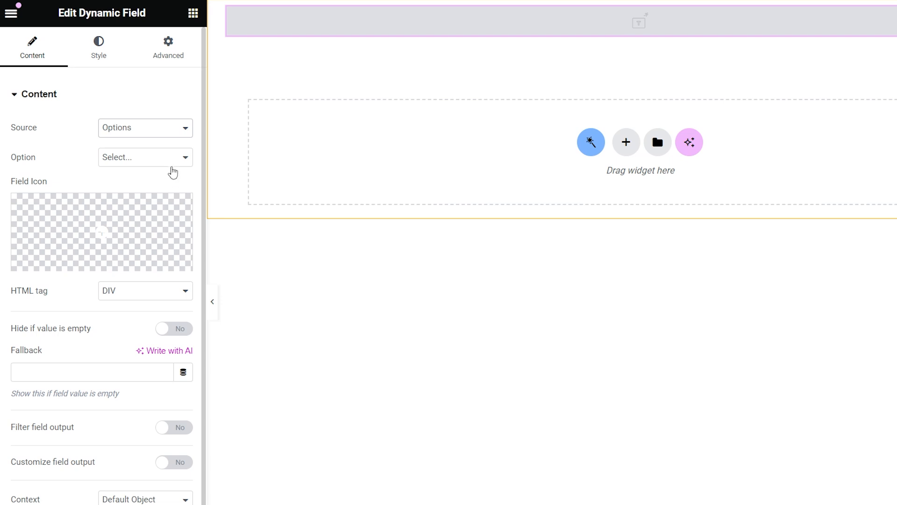
pyautogui.click(172, 157)
pyautogui.click(172, 149)
pyautogui.click(171, 128)
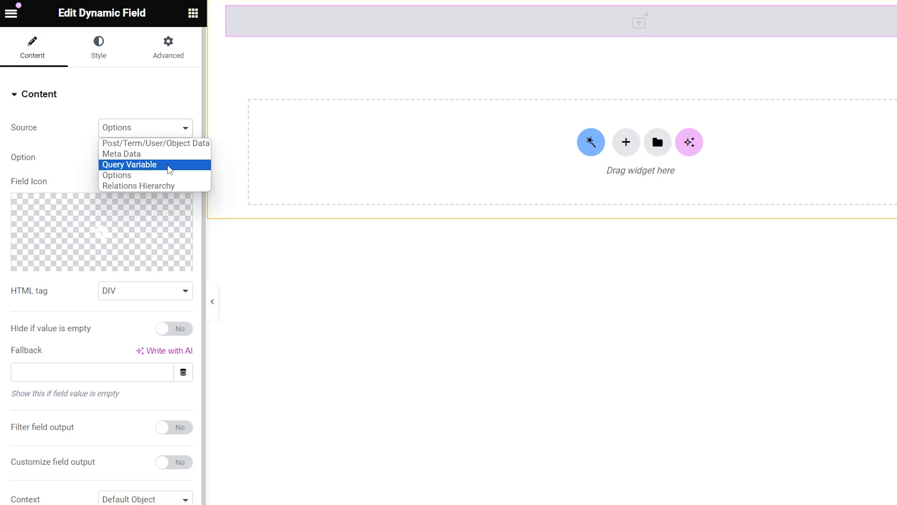
pyautogui.click(183, 186)
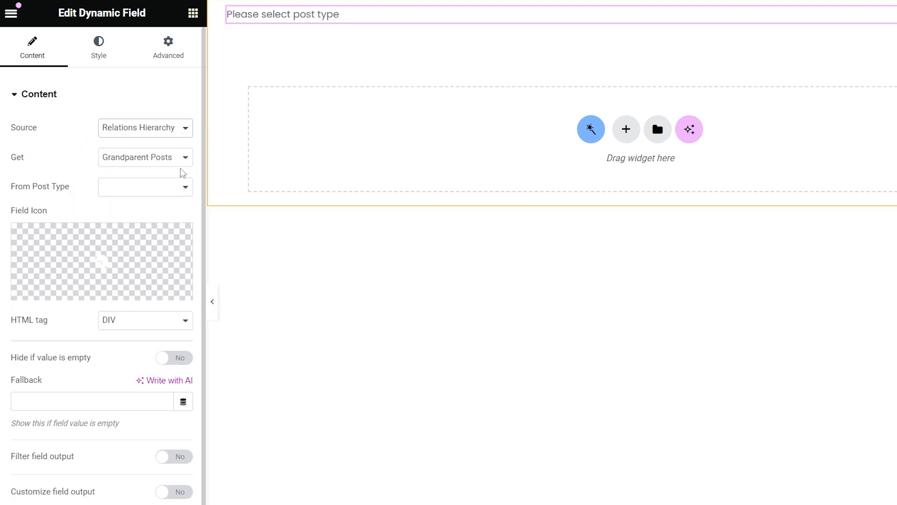
pyautogui.click(181, 158)
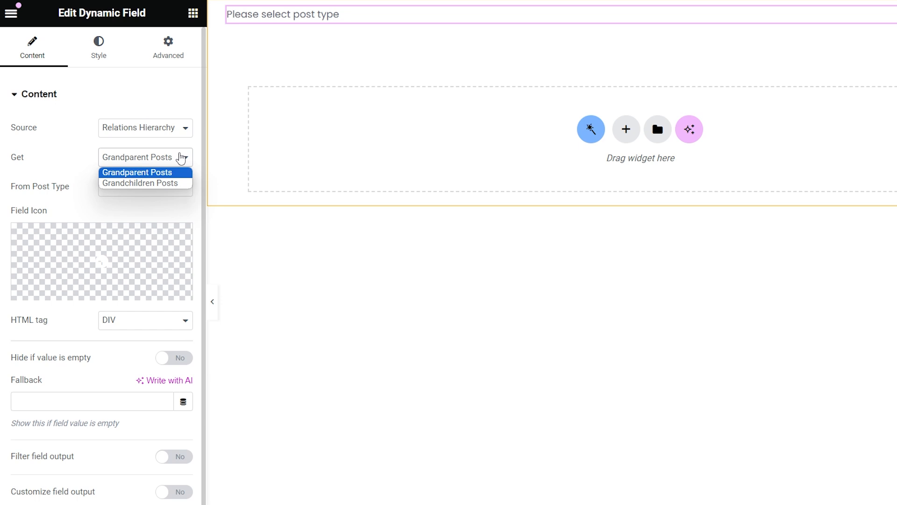
pyautogui.click(180, 158)
pyautogui.click(173, 188)
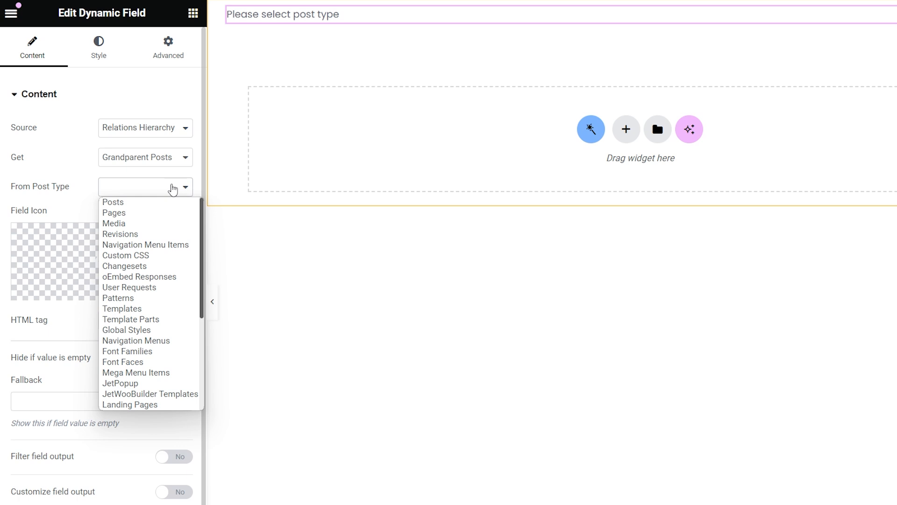
pyautogui.click(172, 188)
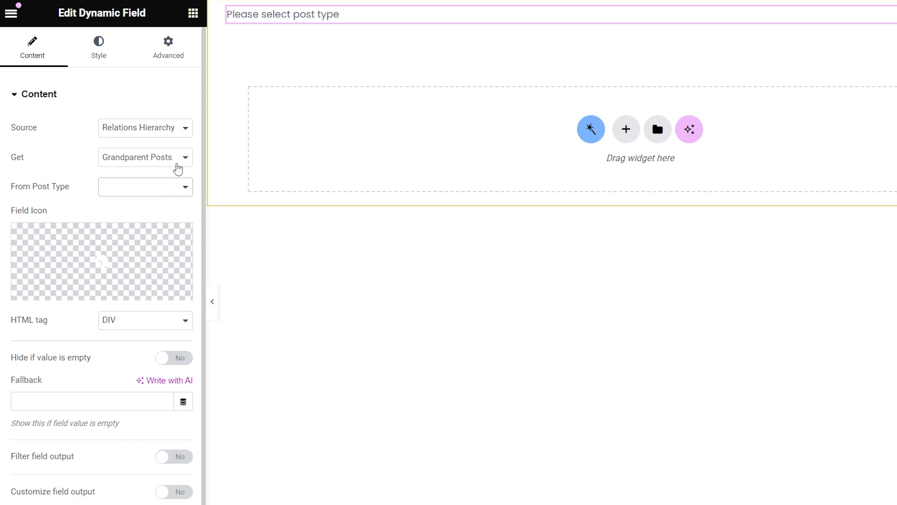
# Step: Return the source to Post/Term/User/Object Data with Object Field Title, showing Rainforest Guest House
pyautogui.click(179, 127)
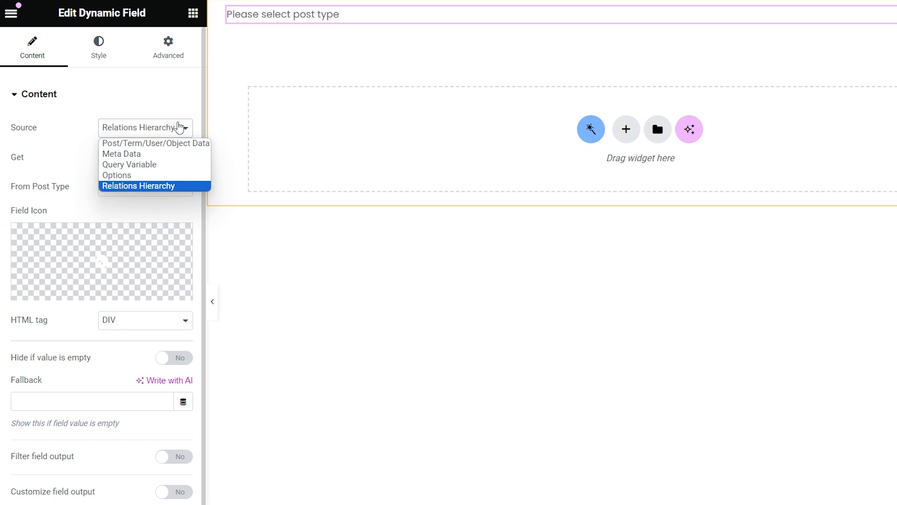
pyautogui.click(182, 143)
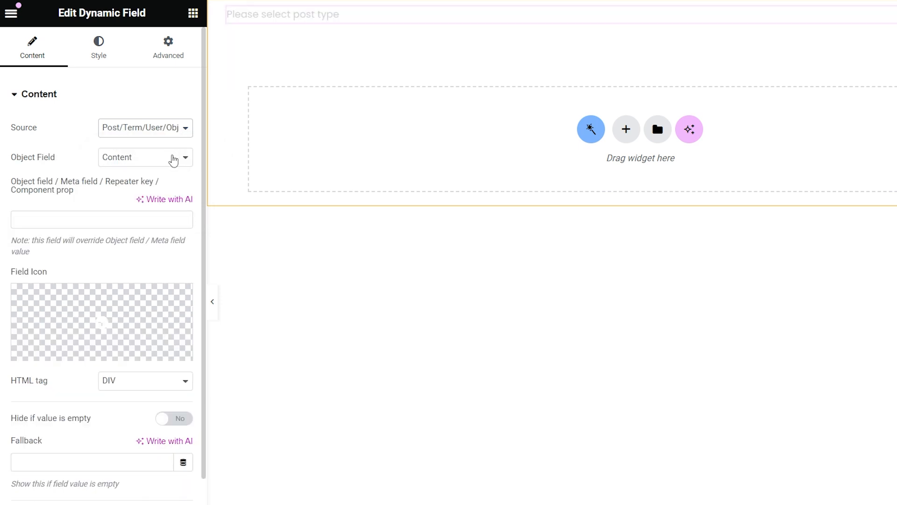
pyautogui.click(173, 159)
pyautogui.click(166, 193)
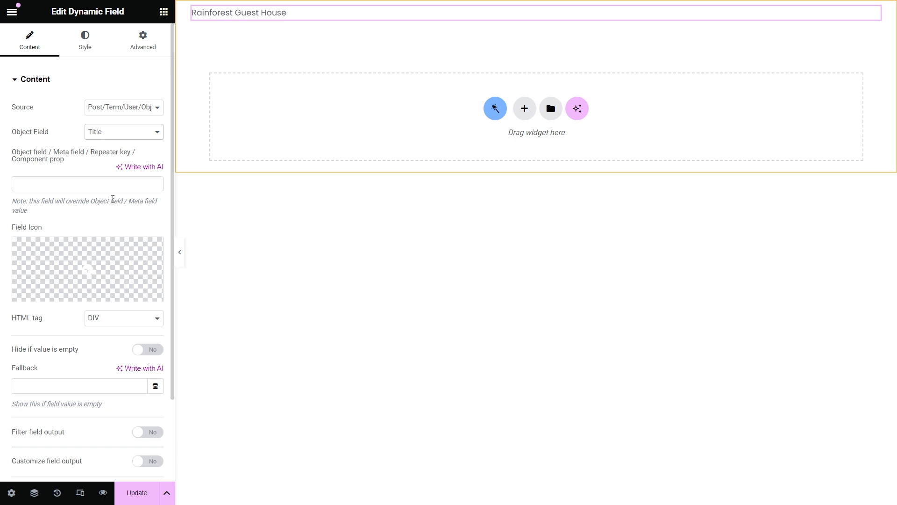
pyautogui.click(11, 492)
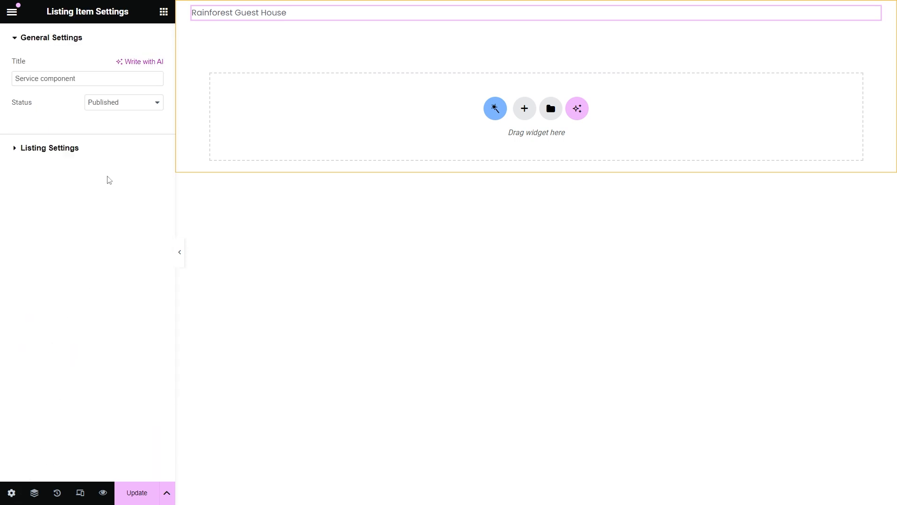
# Step: Keep Posts as the listing's post type, save the listing settings and reload the editor
pyautogui.click(114, 148)
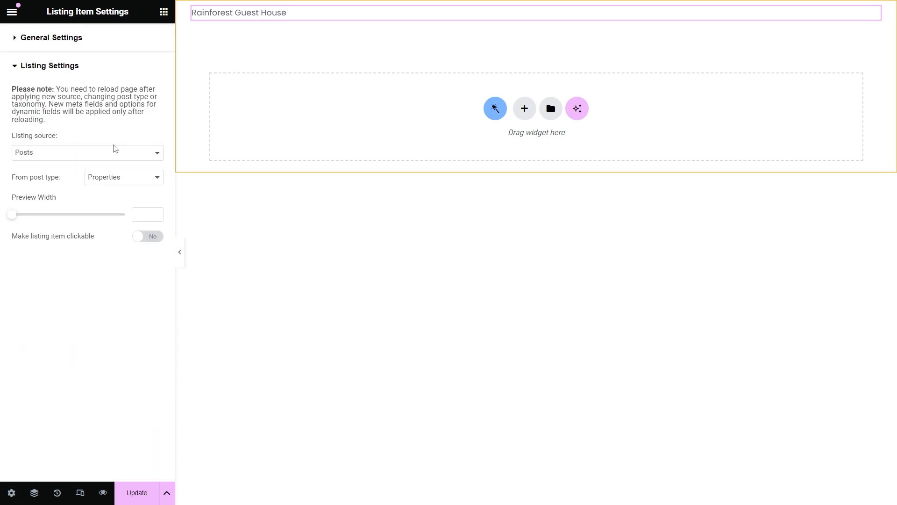
pyautogui.click(136, 180)
pyautogui.scroll(5, 128, 204)
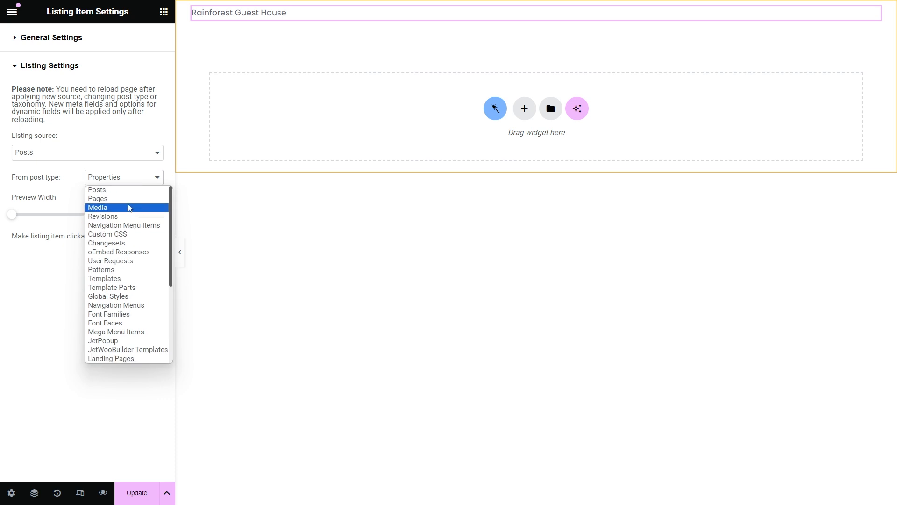
pyautogui.click(132, 192)
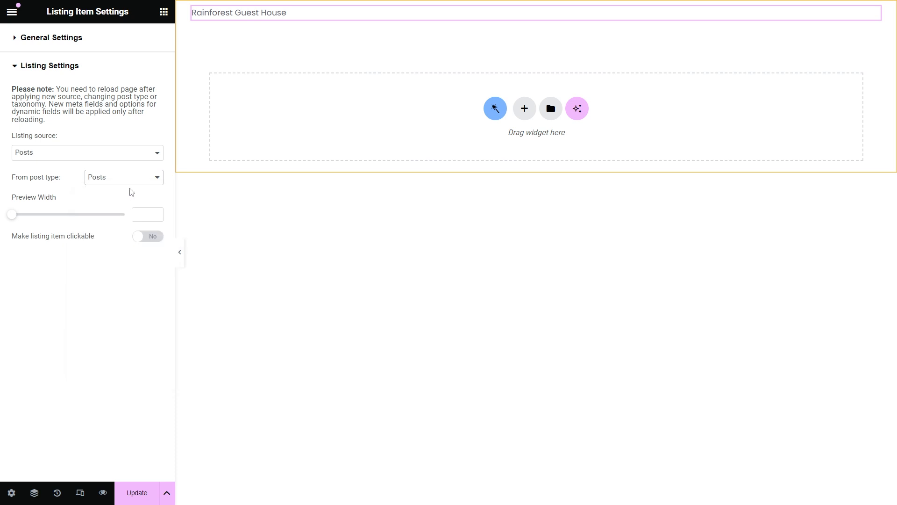
pyautogui.click(130, 491)
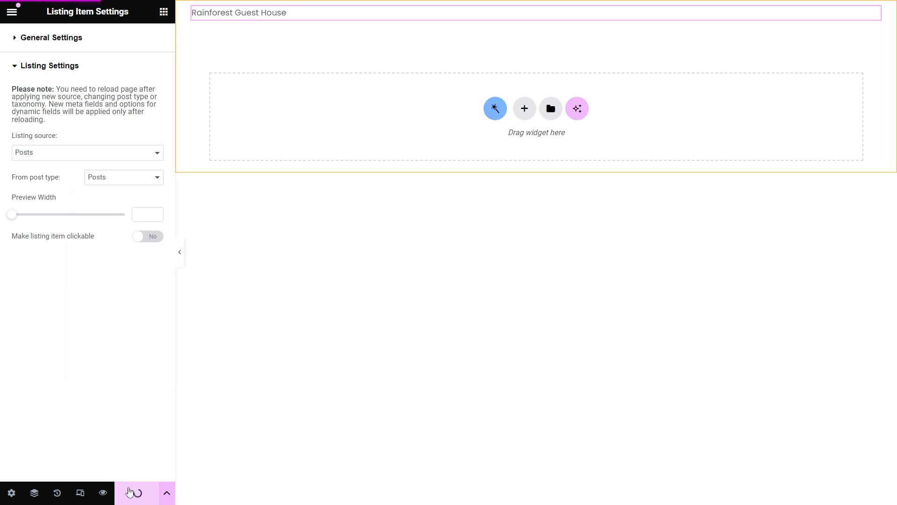
pyautogui.press('F5')
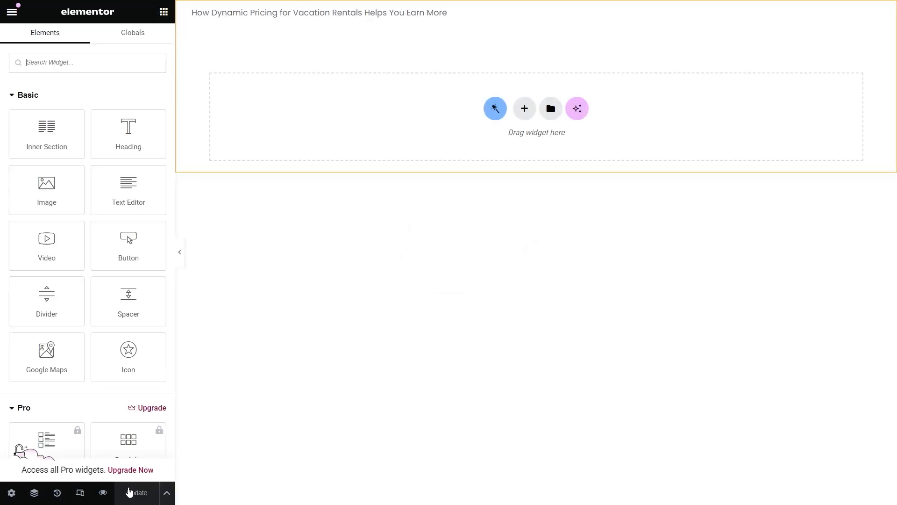
# Step: Cycle the field through Post ID and excerpt, then show the Baths meta field
pyautogui.click(471, 17)
pyautogui.click(137, 131)
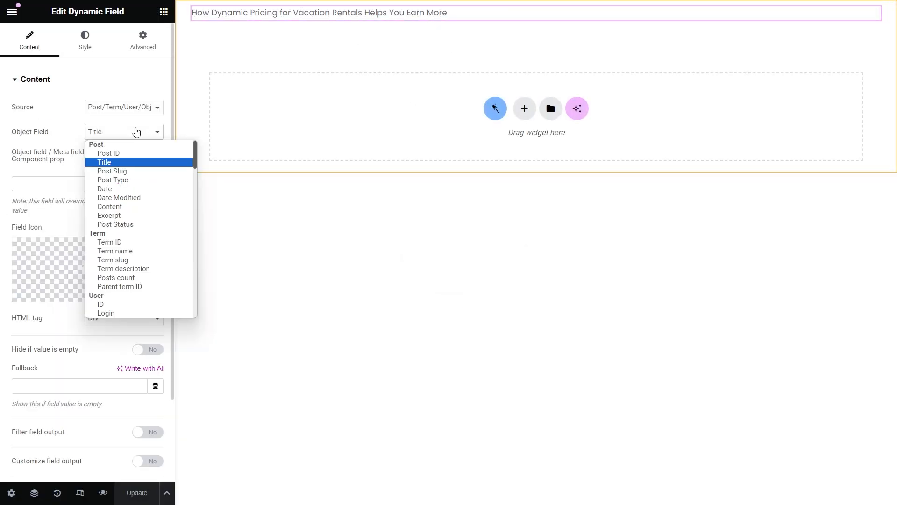
pyautogui.click(134, 152)
pyautogui.click(132, 131)
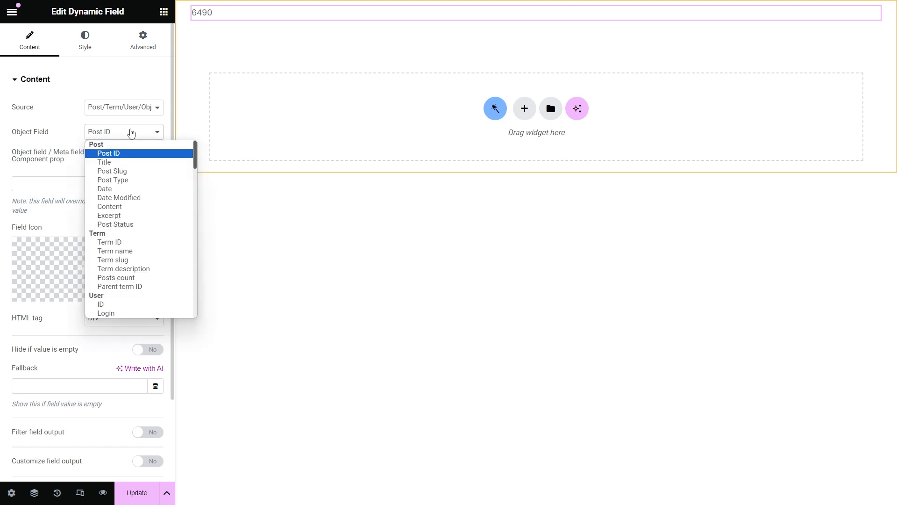
pyautogui.click(126, 212)
pyautogui.click(125, 107)
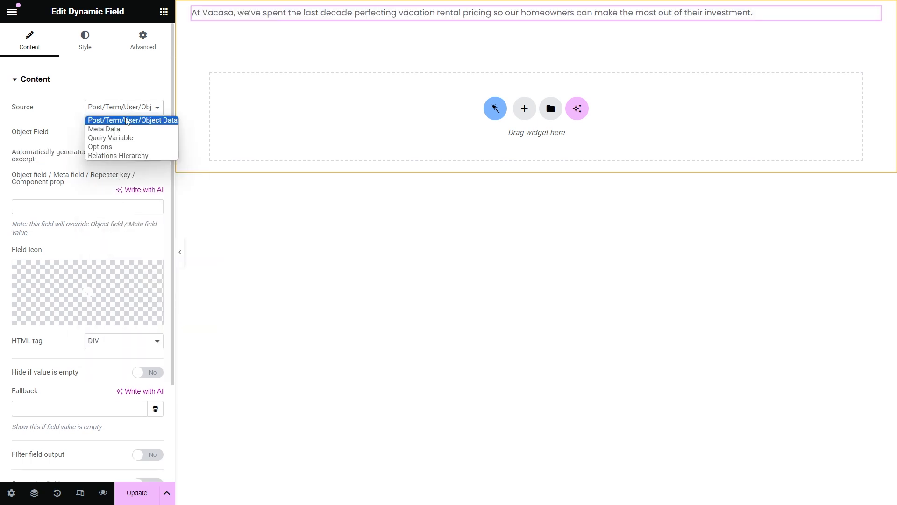
pyautogui.click(126, 127)
pyautogui.click(125, 131)
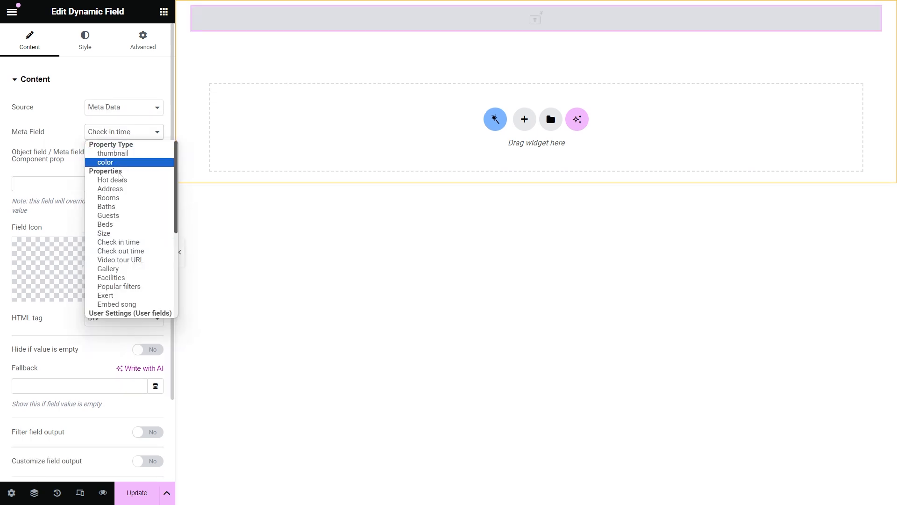
pyautogui.click(120, 197)
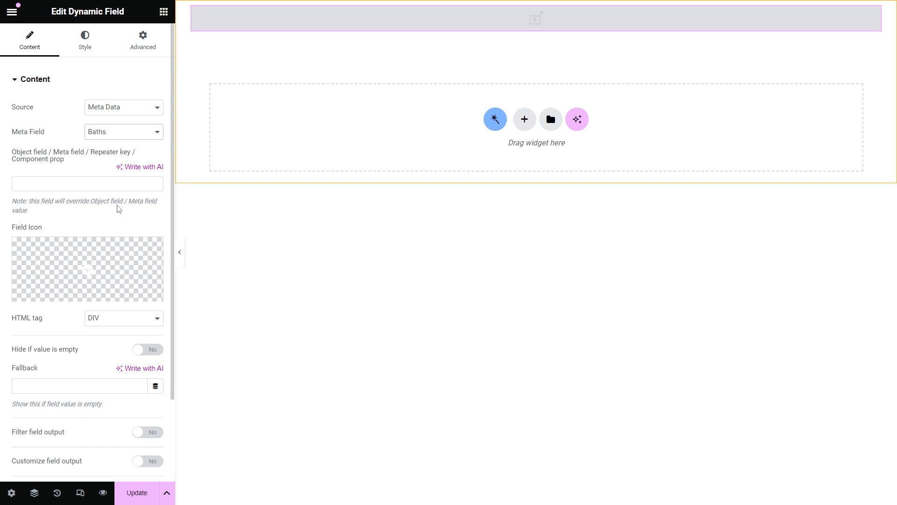
# Step: Change the listing post type to Properties and update the listing settings
pyautogui.click(12, 492)
pyautogui.click(108, 148)
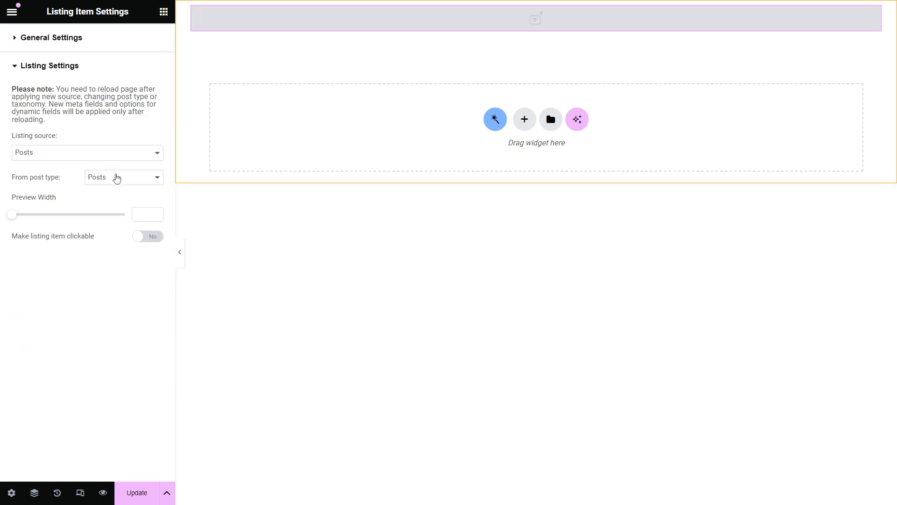
pyautogui.click(116, 177)
pyautogui.scroll(-5, 112, 303)
pyautogui.click(112, 359)
pyautogui.click(136, 492)
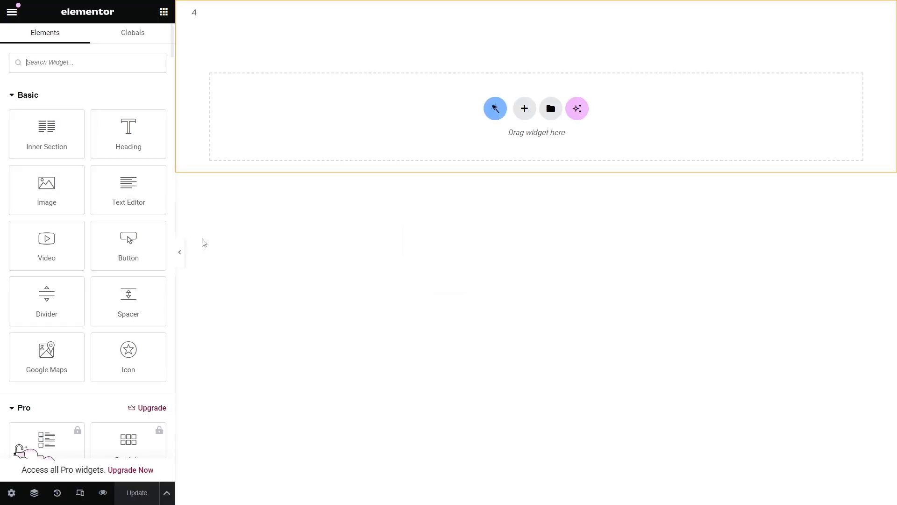
# Step: Set the field back to Post/Term/User/Object Data with Object Field Title
pyautogui.click(230, 16)
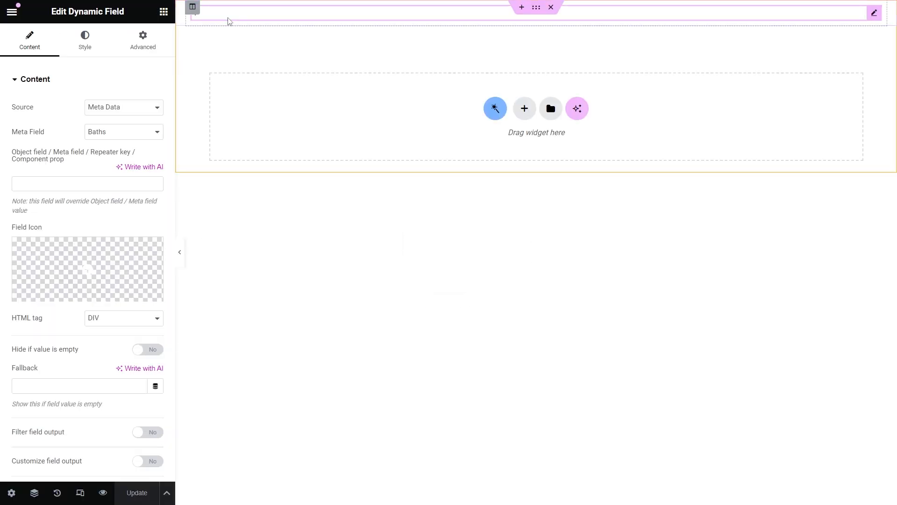
pyautogui.click(132, 107)
pyautogui.click(132, 118)
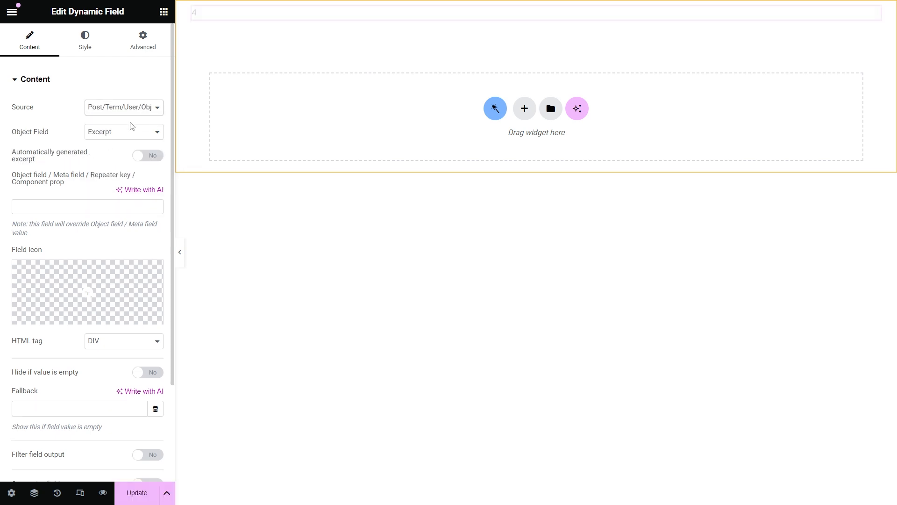
pyautogui.click(131, 131)
pyautogui.click(131, 164)
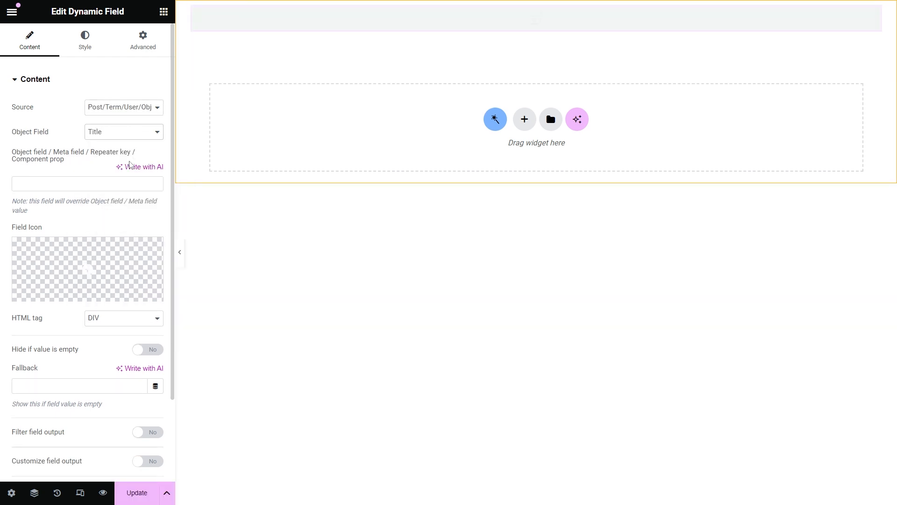
# Step: Insert the Building icon from the Icon Library as the field icon
pyautogui.moveTo(104, 262)
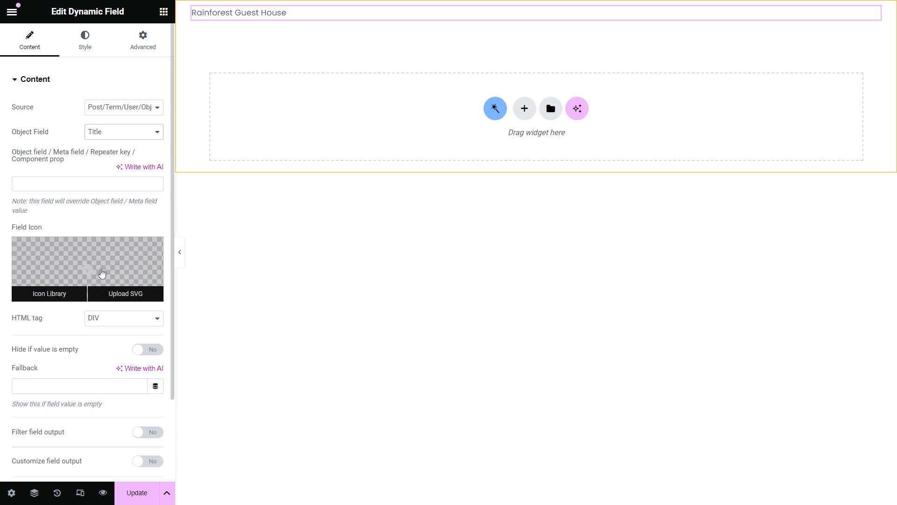
pyautogui.click(53, 294)
pyautogui.click(528, 213)
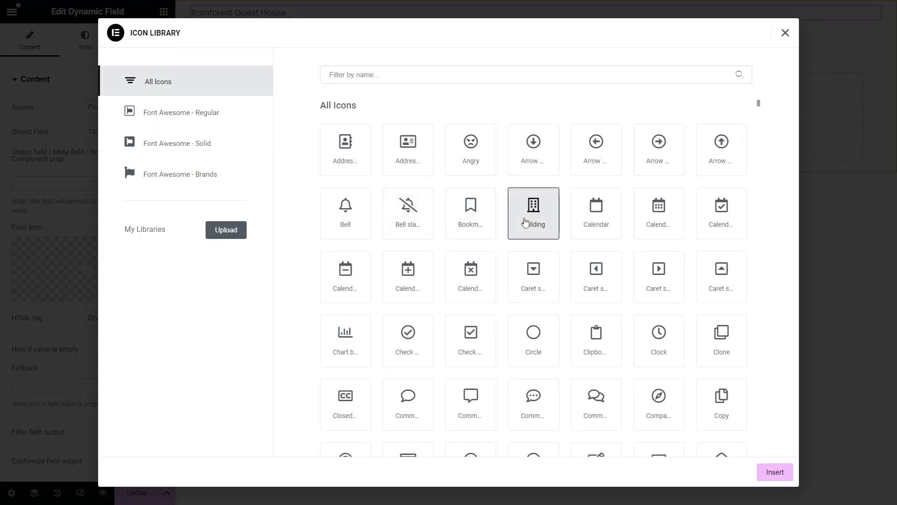
pyautogui.click(769, 472)
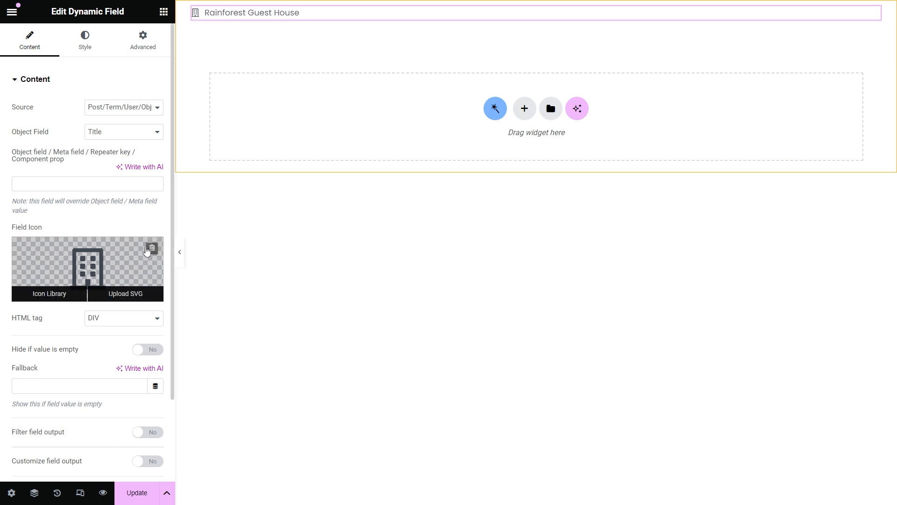
# Step: Delete the field icon and bring up the HTML tag choices
pyautogui.click(149, 248)
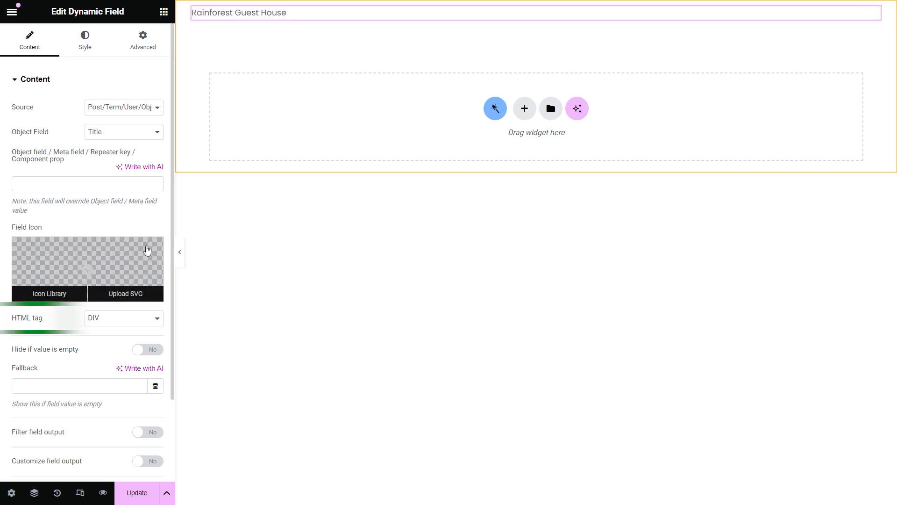
pyautogui.click(123, 321)
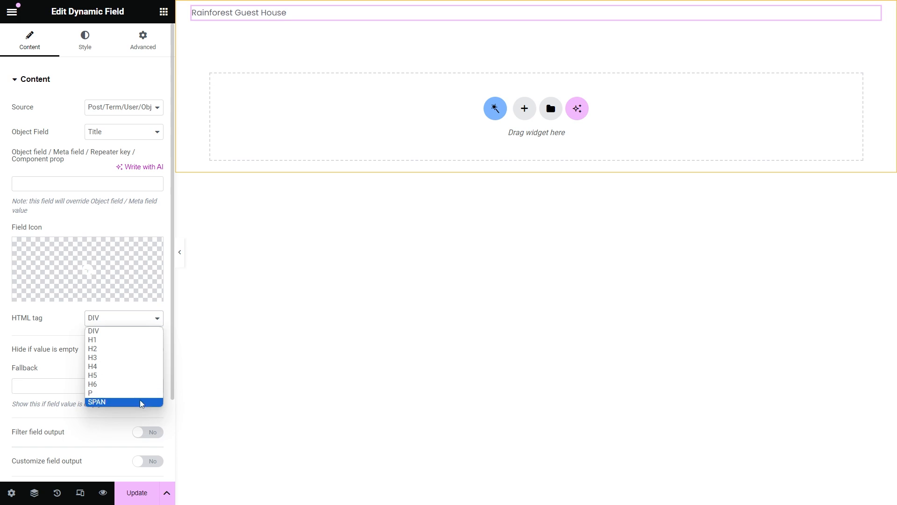
# Step: Keep the DIV tag and toggle Hide if value is empty on, then off again
pyautogui.click(57, 322)
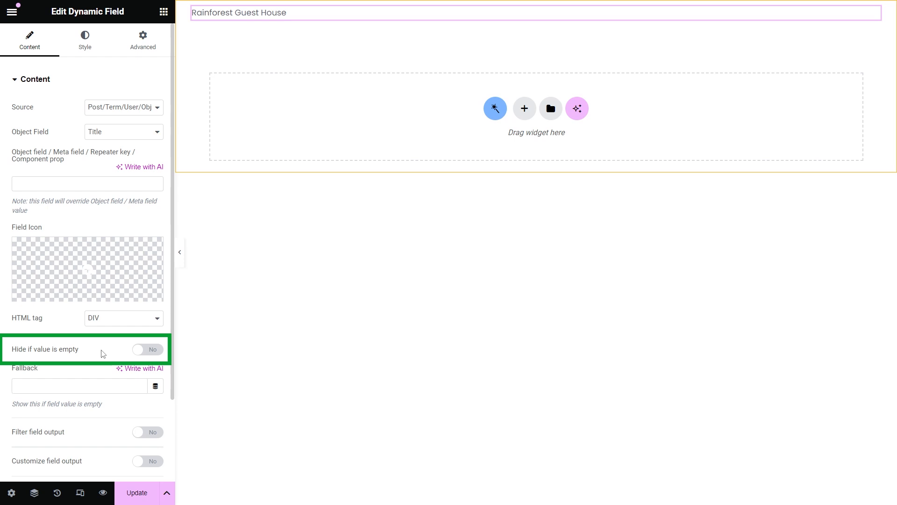
pyautogui.click(152, 351)
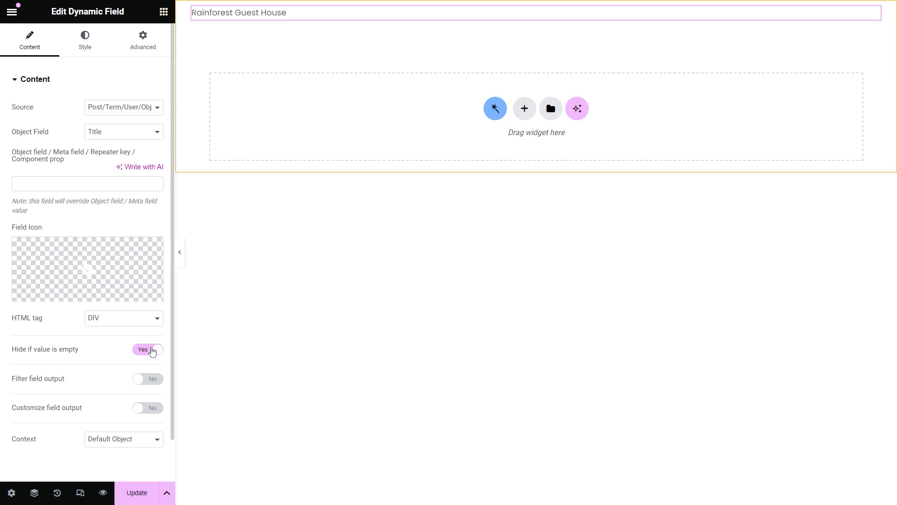
pyautogui.click(152, 351)
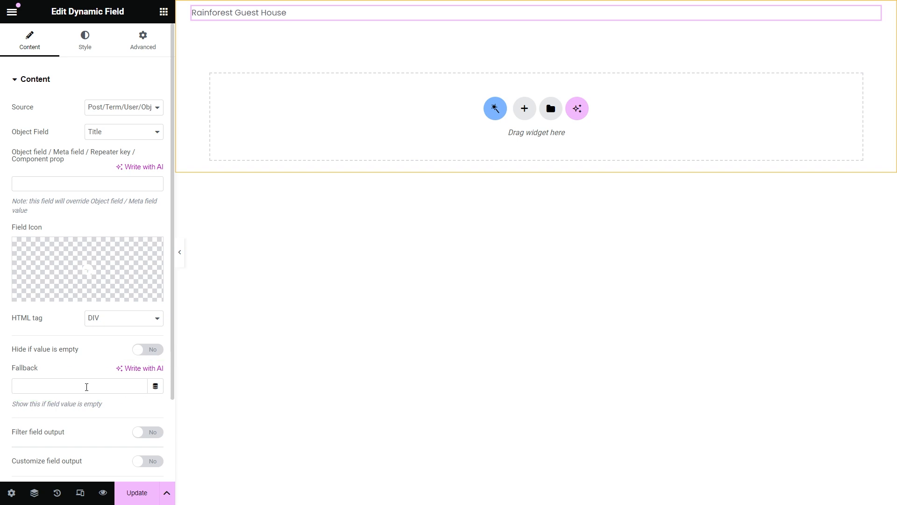
pyautogui.click(136, 131)
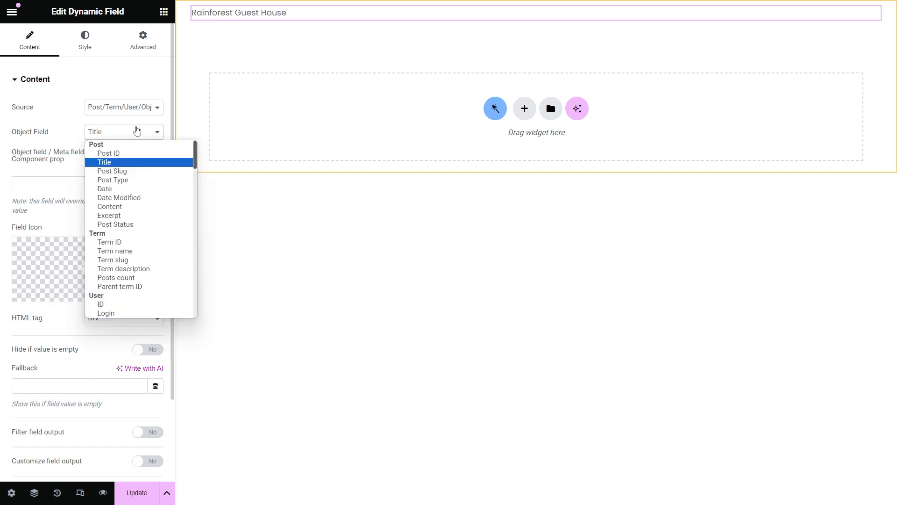
pyautogui.click(132, 216)
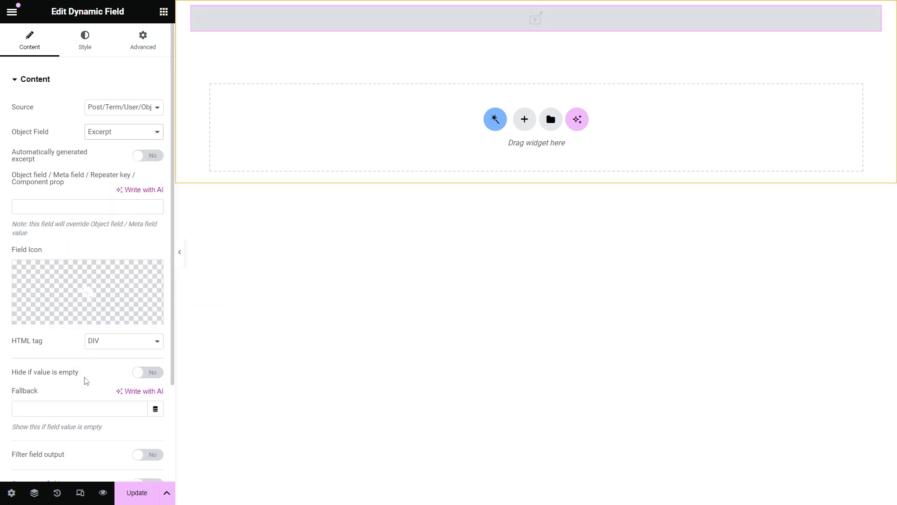
pyautogui.click(76, 408)
pyautogui.write('no information yet')
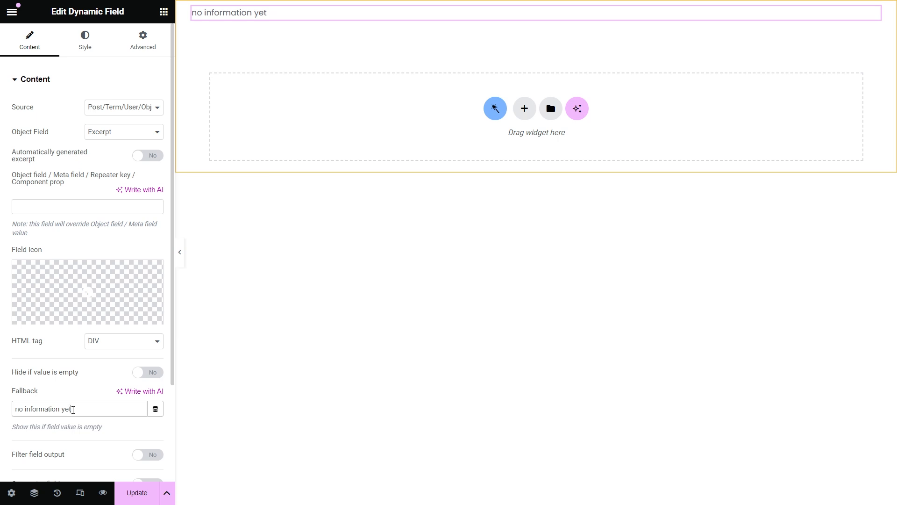
pyautogui.moveTo(72, 410); pyautogui.dragTo(12, 409)
pyautogui.press('BackSpace')
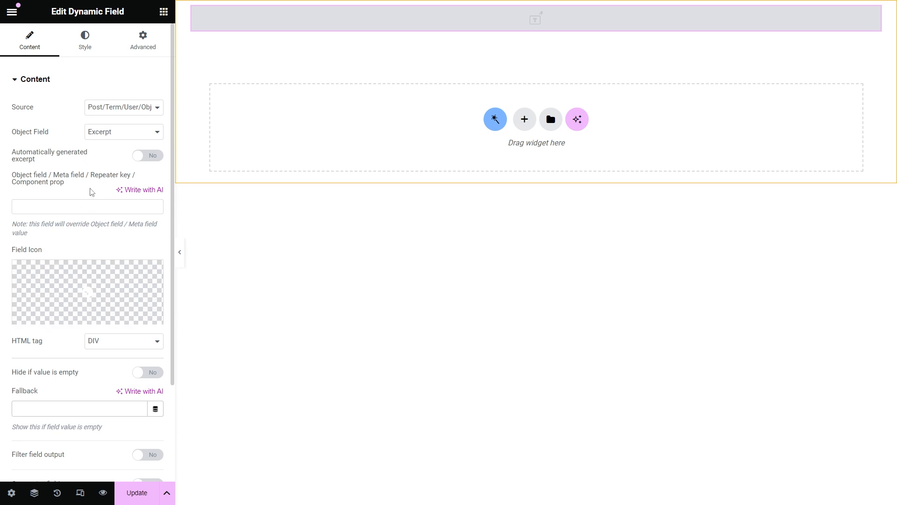
pyautogui.click(112, 131)
pyautogui.click(114, 157)
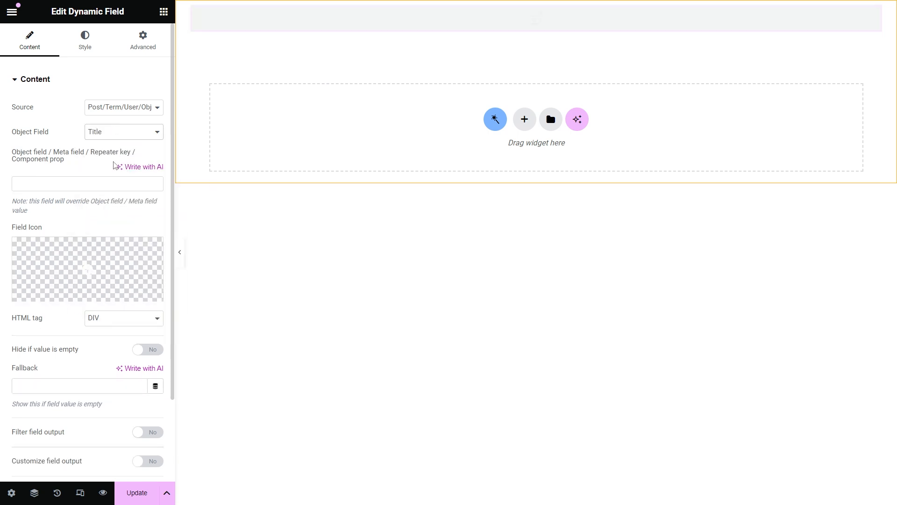
pyautogui.scroll(-2, 114, 166)
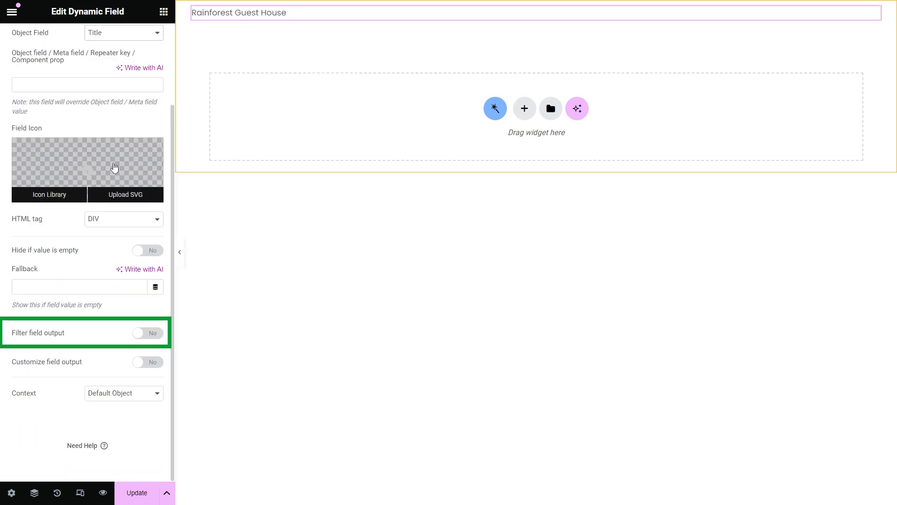
# Step: Try the custom output format 'Visit %s right now!', then switch Customize field output off
pyautogui.click(152, 364)
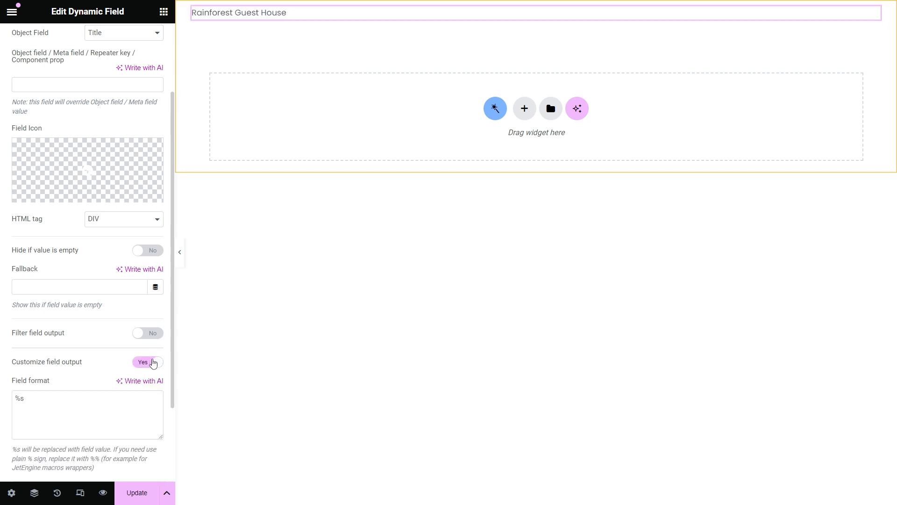
pyautogui.click(16, 398)
pyautogui.write('Visit %s ')
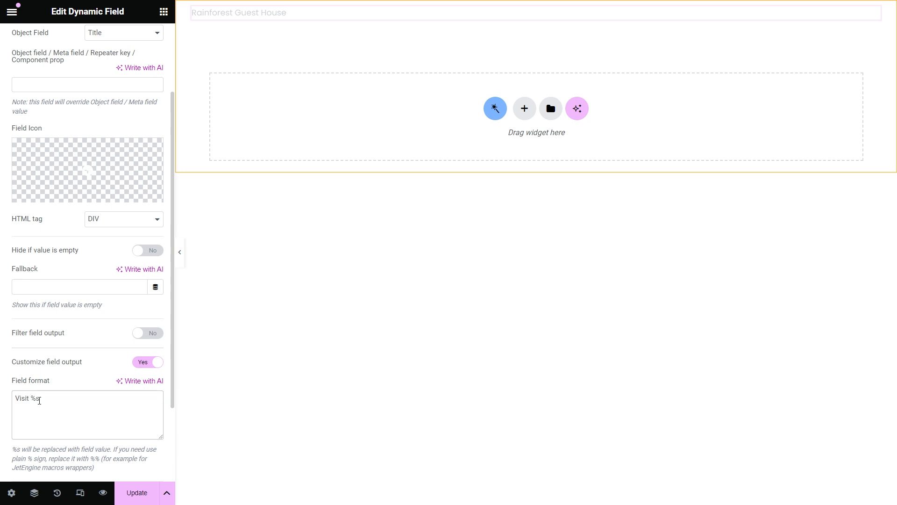
pyautogui.write('right now!')
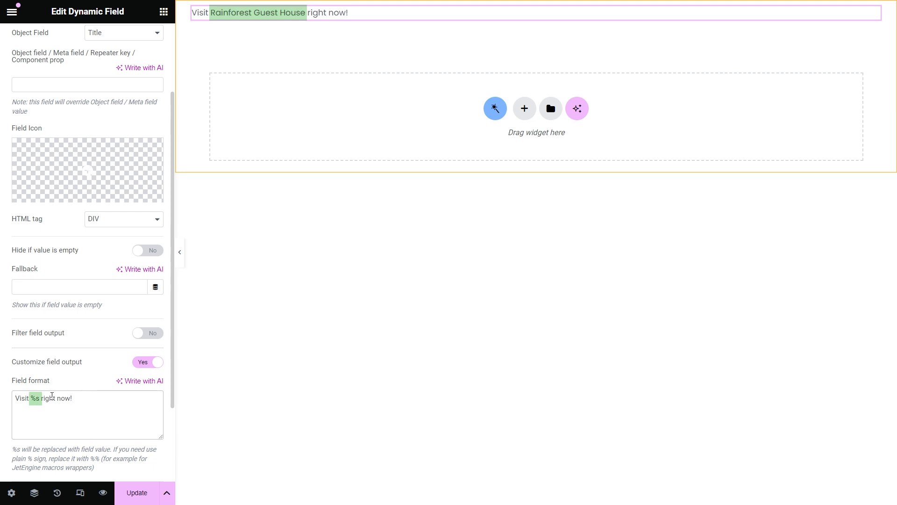
pyautogui.moveTo(39, 396); pyautogui.dragTo(30, 396)
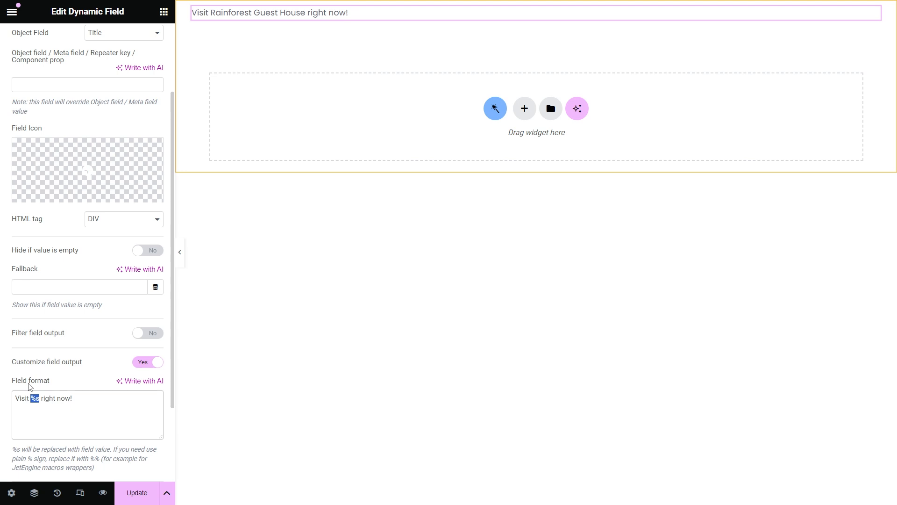
pyautogui.click(138, 364)
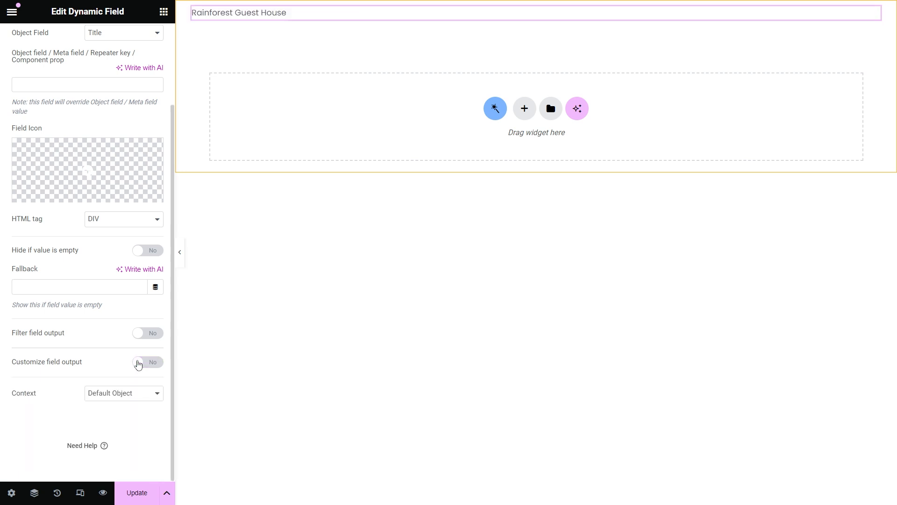
pyautogui.click(148, 393)
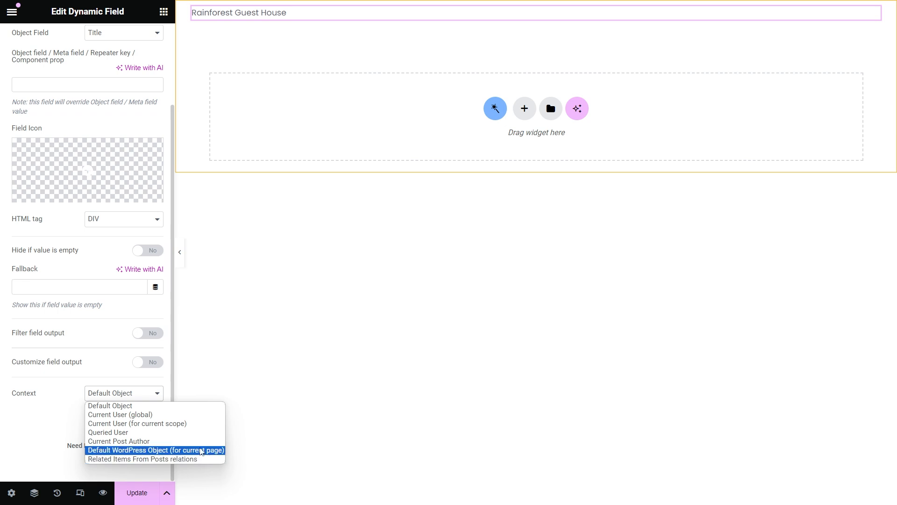
pyautogui.click(79, 387)
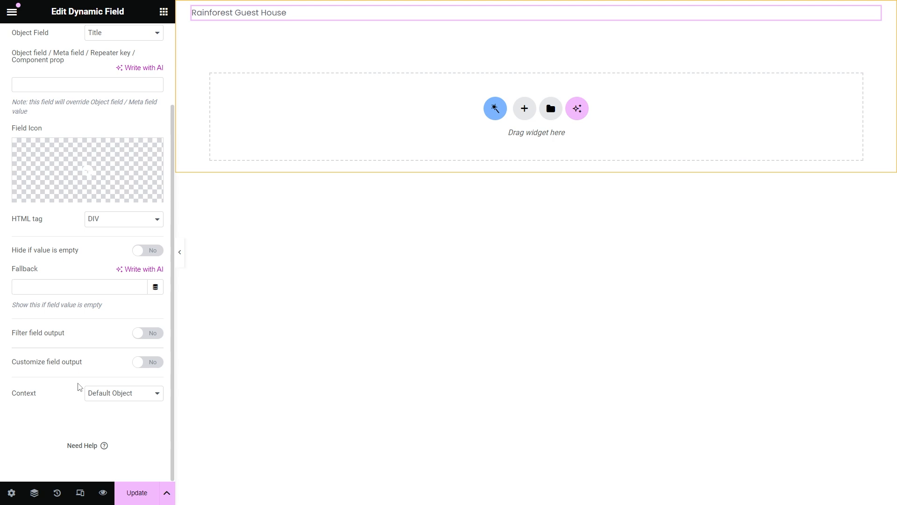
# Step: Turn on Filter field output with the Format date callback (F j, Y), showing June 30, 2024
pyautogui.click(154, 335)
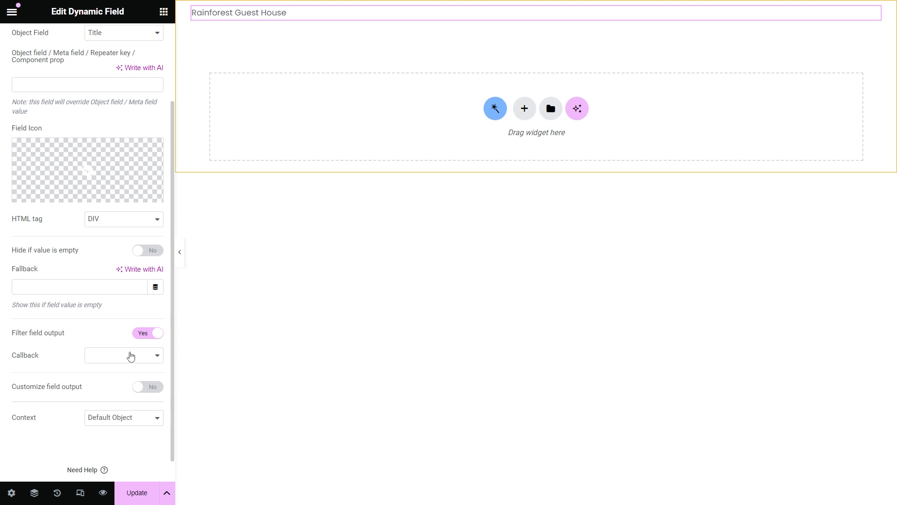
pyautogui.click(130, 357)
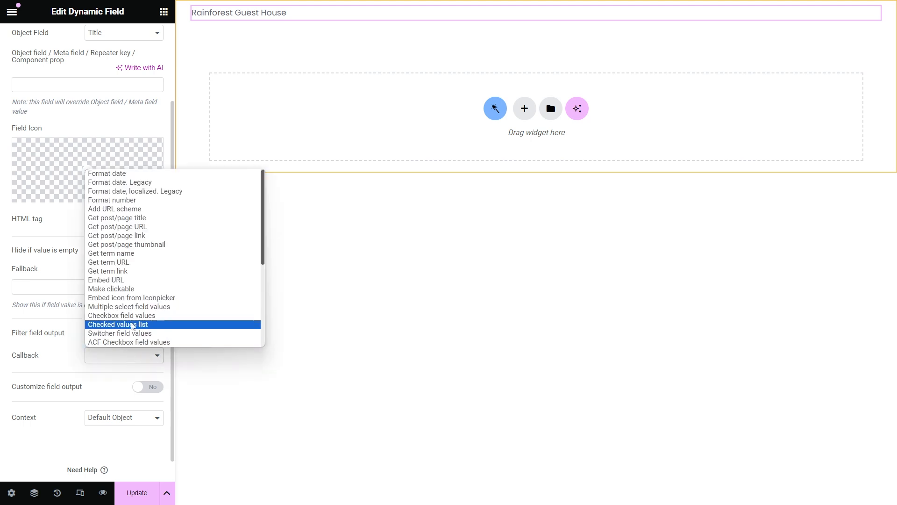
pyautogui.click(142, 177)
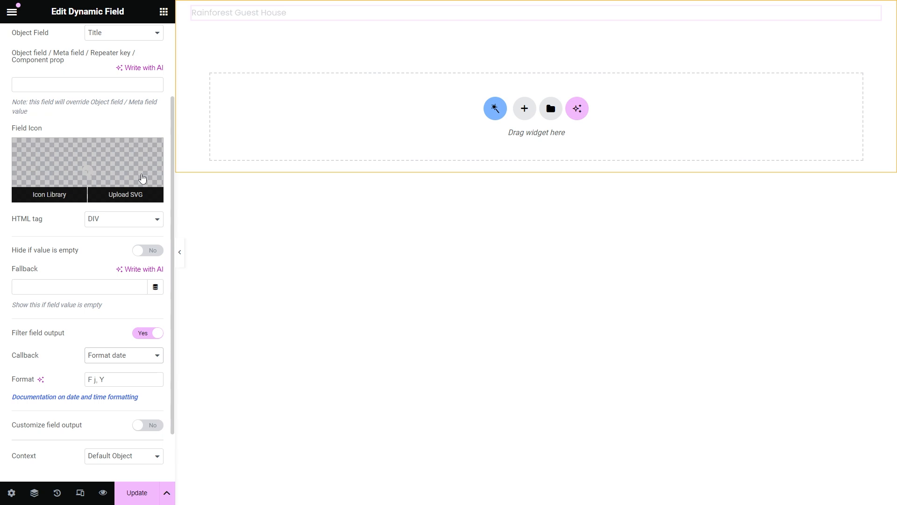
pyautogui.scroll(-2, 140, 339)
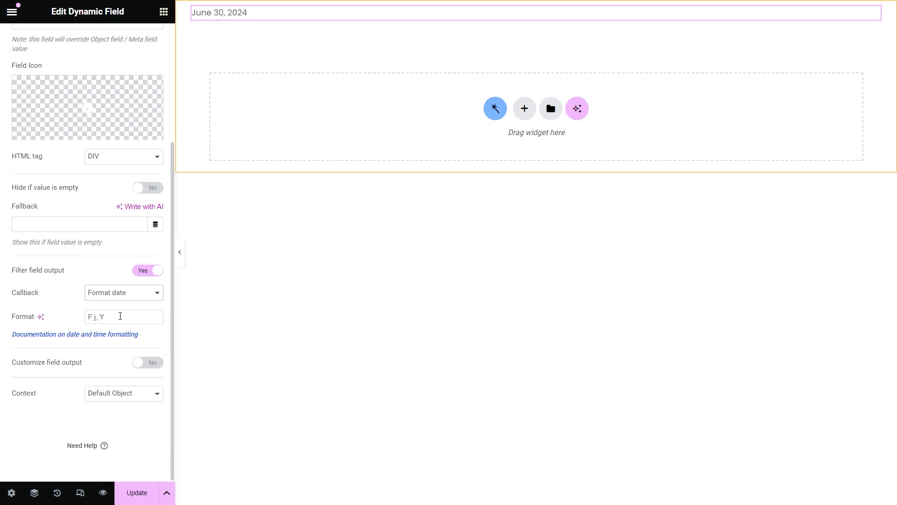
# Step: Try the Format date, localized. Legacy callback, then choose Human readable time difference (15 days)
pyautogui.click(133, 293)
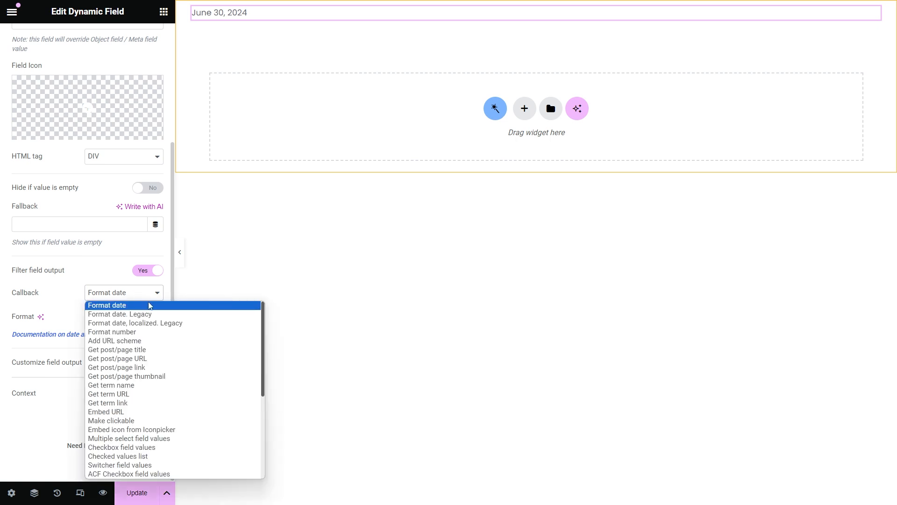
pyautogui.click(187, 323)
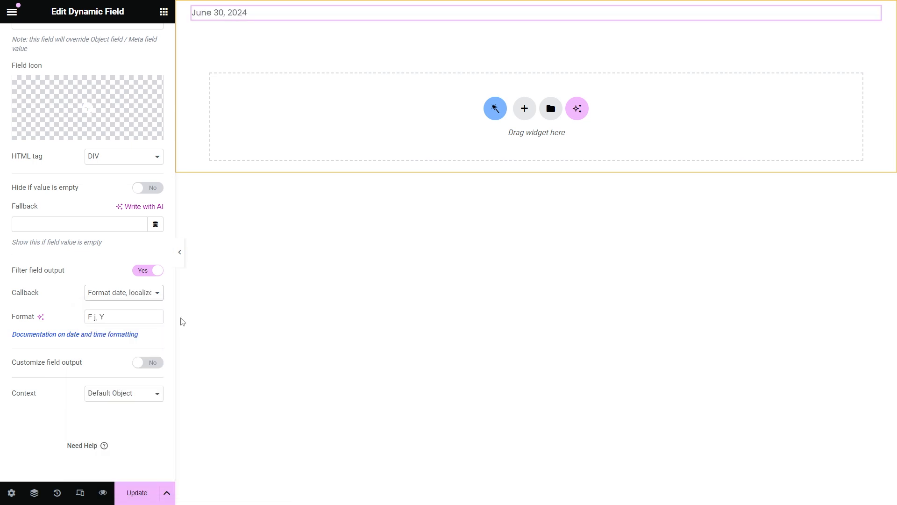
pyautogui.click(146, 292)
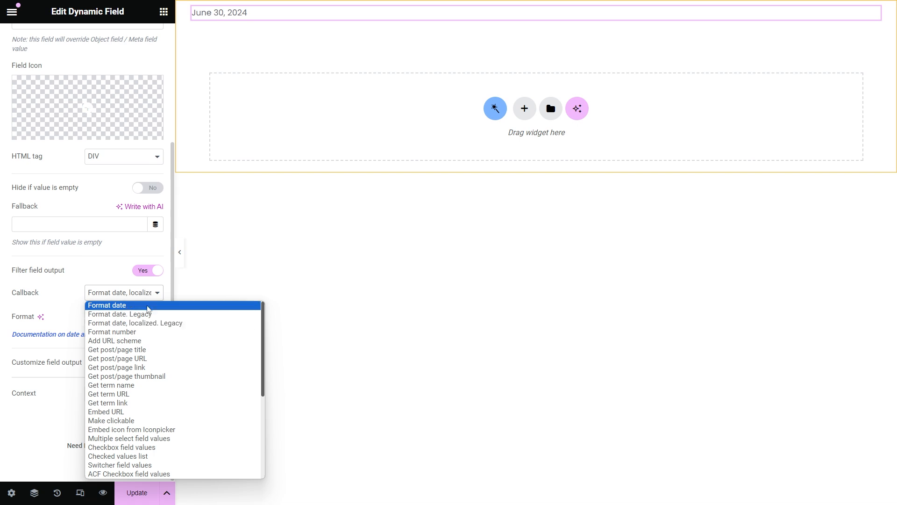
pyautogui.scroll(-5, 152, 331)
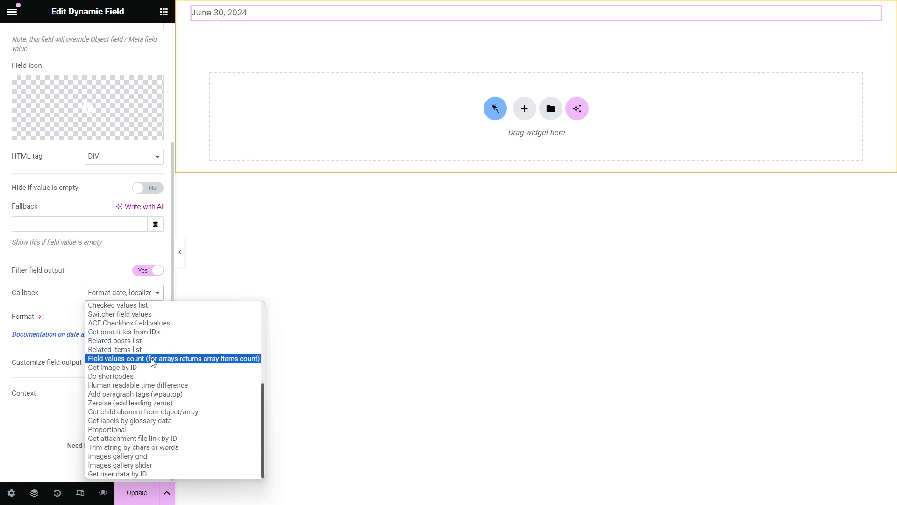
pyautogui.click(153, 386)
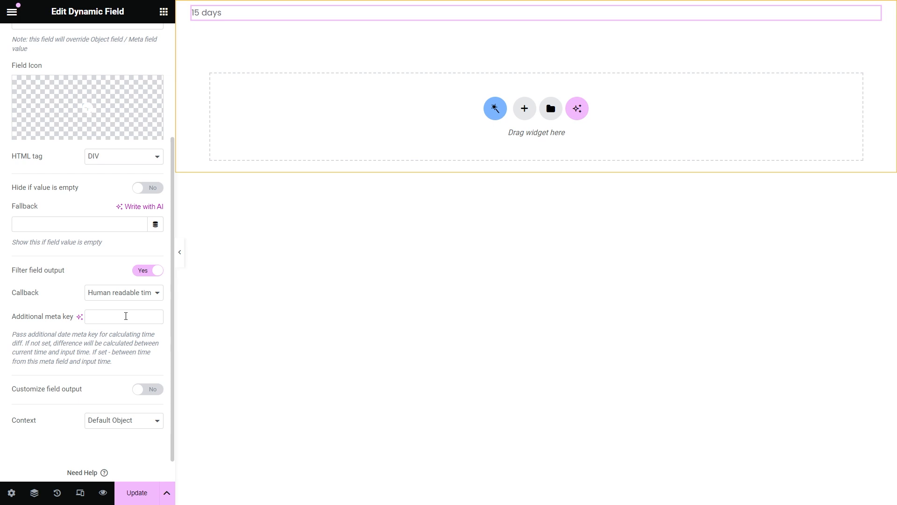
pyautogui.scroll(3, 122, 255)
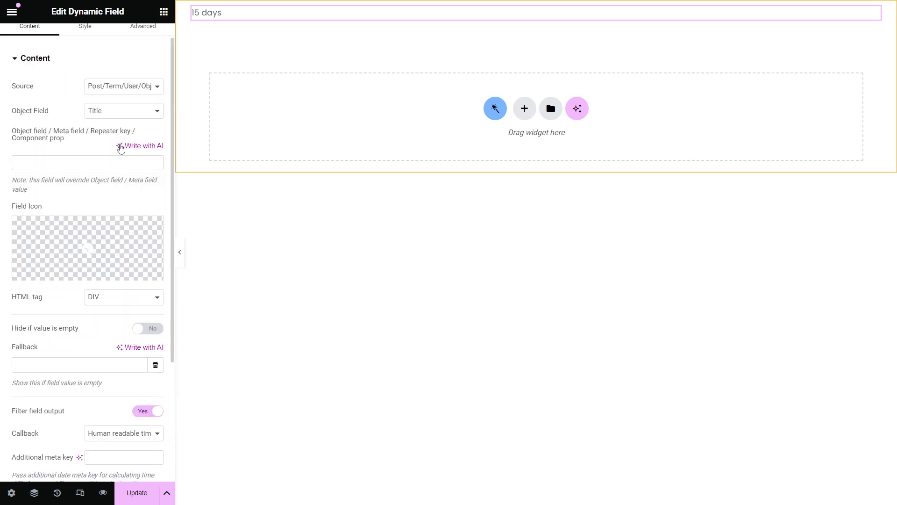
# Step: Set Object Field to Post ID and apply the Get post/page title callback
pyautogui.click(124, 111)
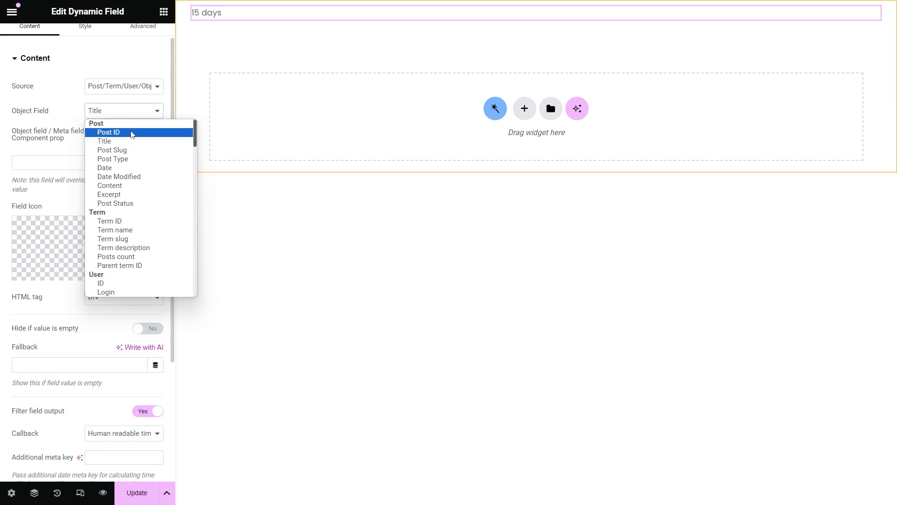
pyautogui.click(131, 134)
pyautogui.scroll(-4, 131, 138)
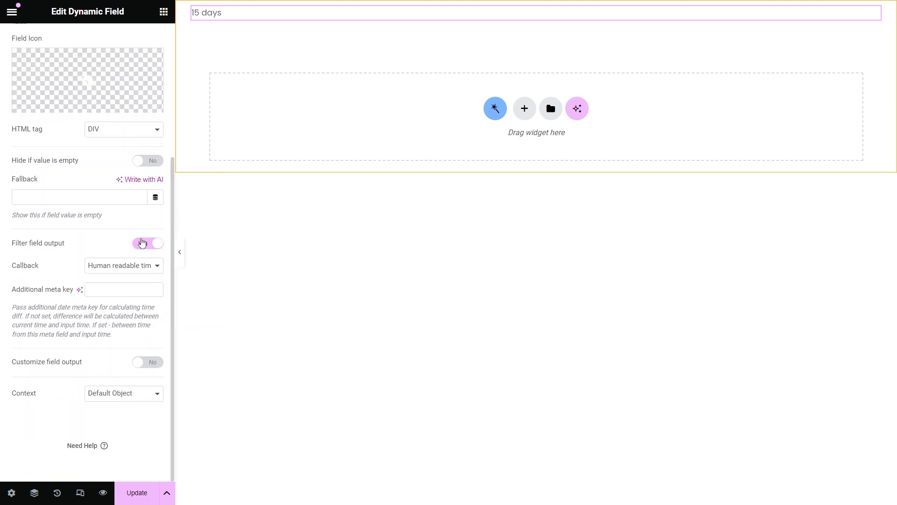
pyautogui.click(152, 265)
pyautogui.scroll(3, 156, 299)
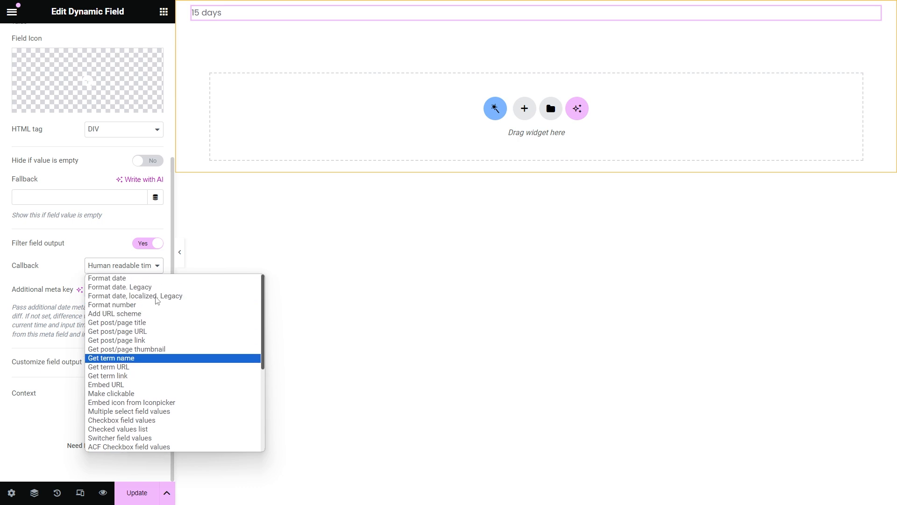
pyautogui.click(162, 323)
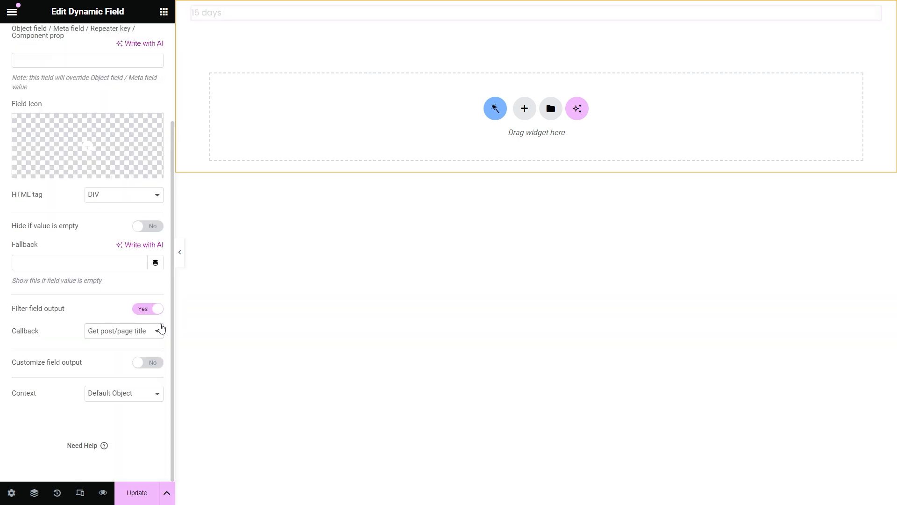
# Step: Try the URL and link callbacks, ending on Get post/page thumbnail at Full size
pyautogui.click(152, 330)
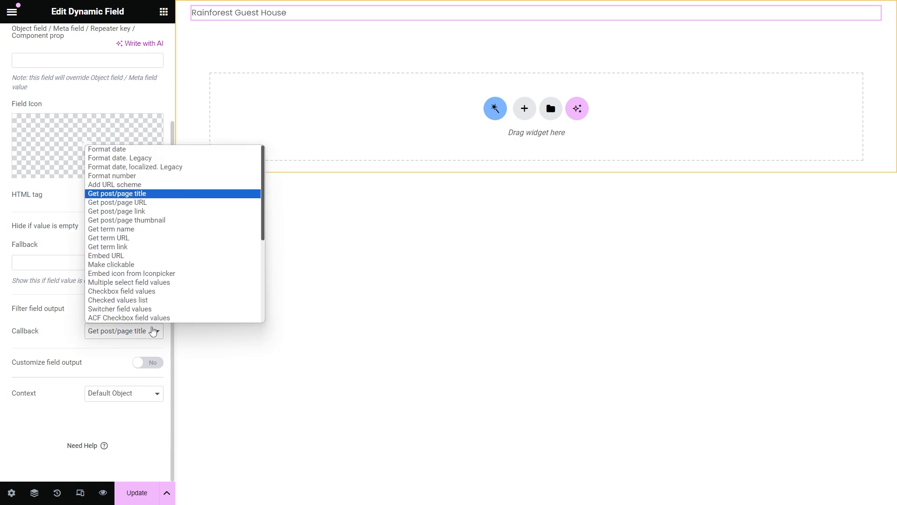
pyautogui.click(181, 204)
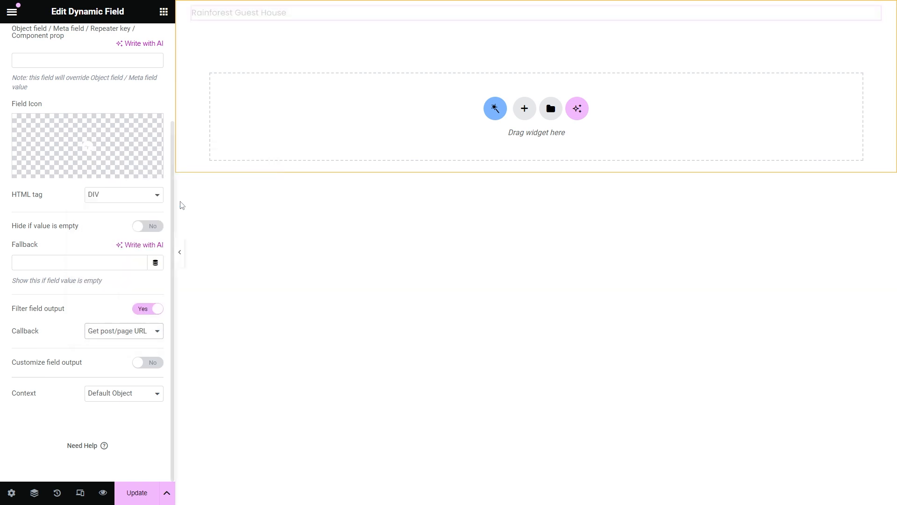
pyautogui.click(153, 330)
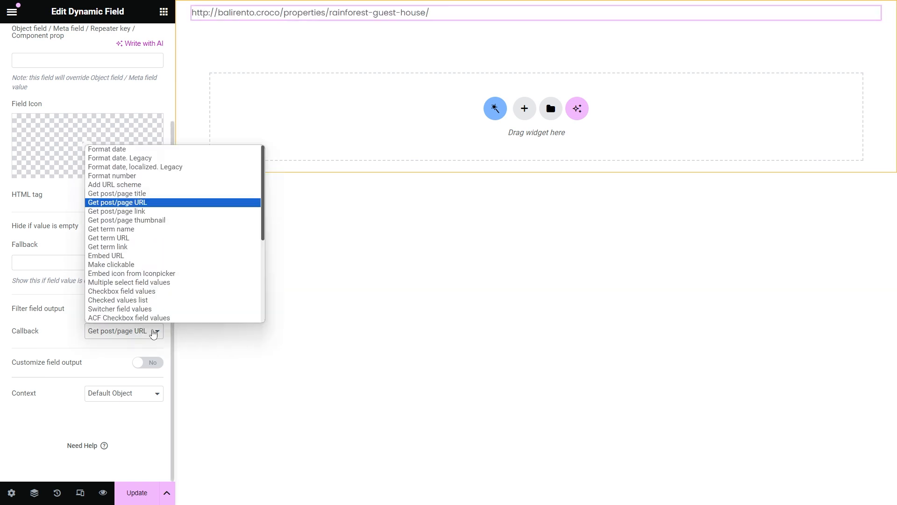
pyautogui.click(171, 214)
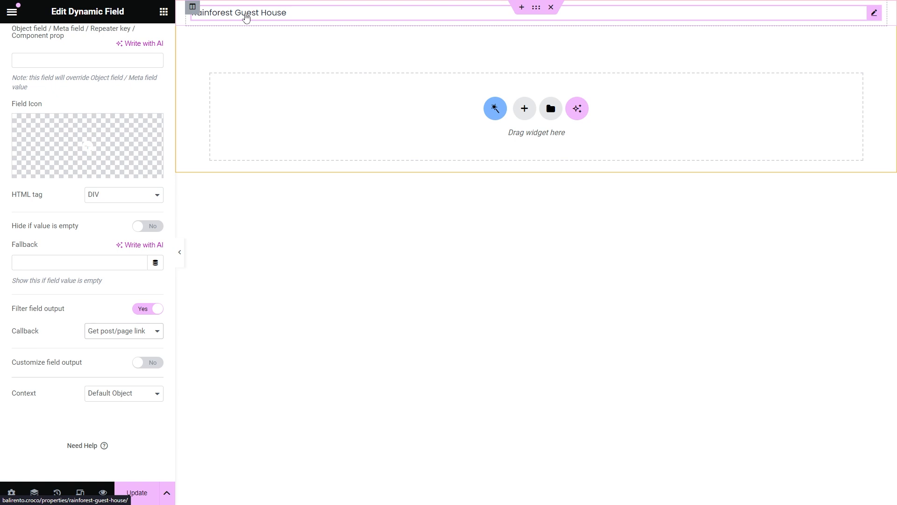
pyautogui.click(153, 332)
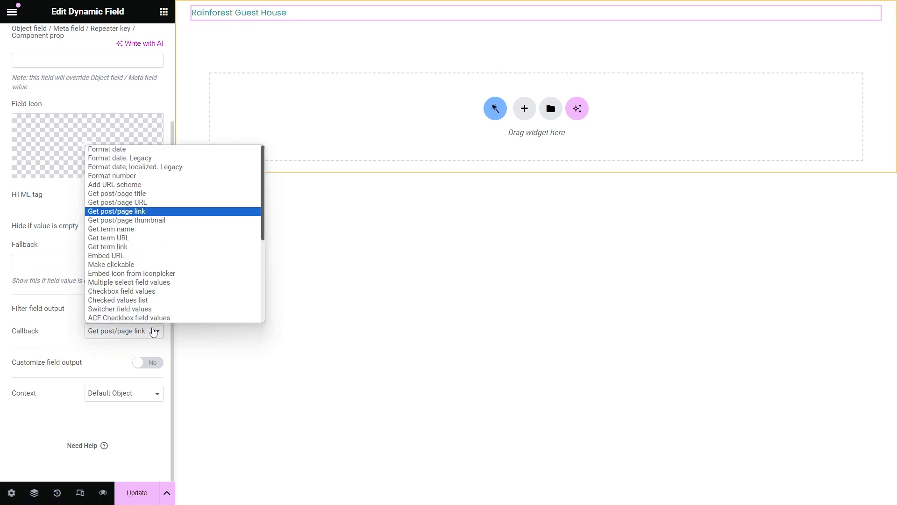
pyautogui.click(183, 221)
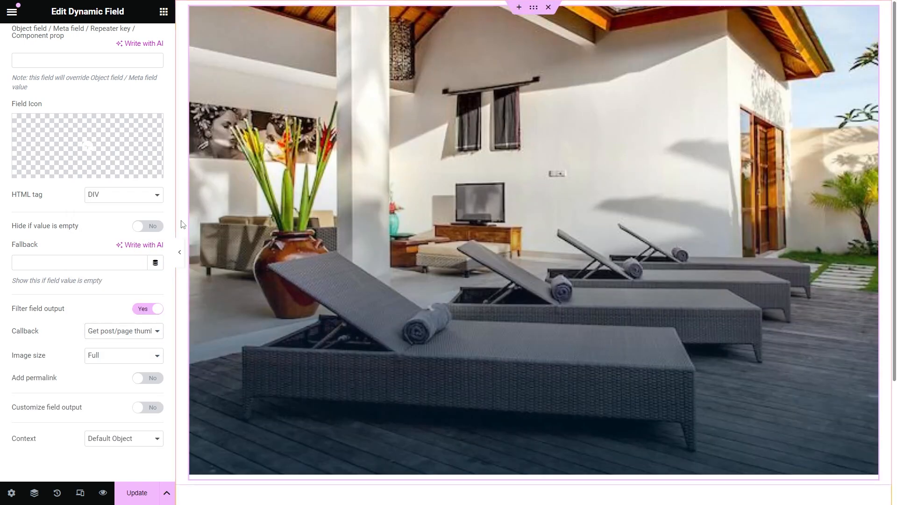
# Step: Set the thumbnail's Image size to Medium and turn Add permalink on, leaving the callback unchanged
pyautogui.click(142, 355)
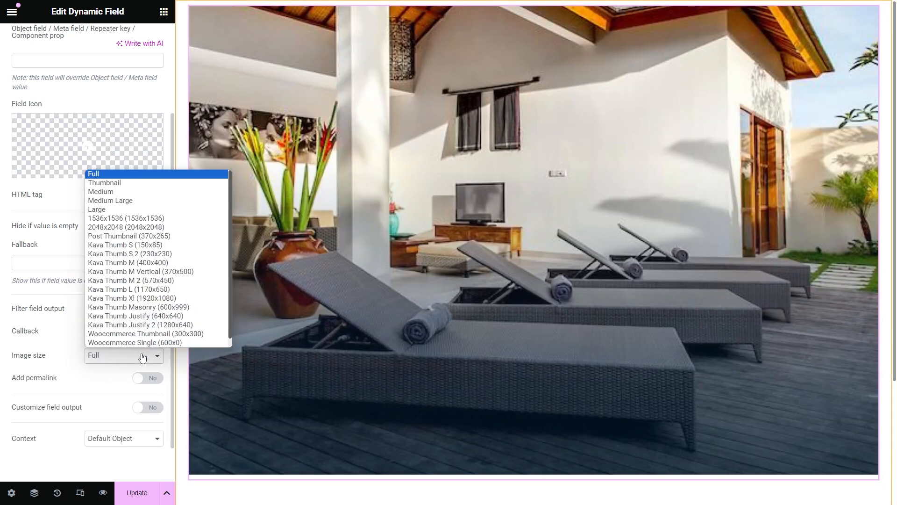
pyautogui.click(149, 194)
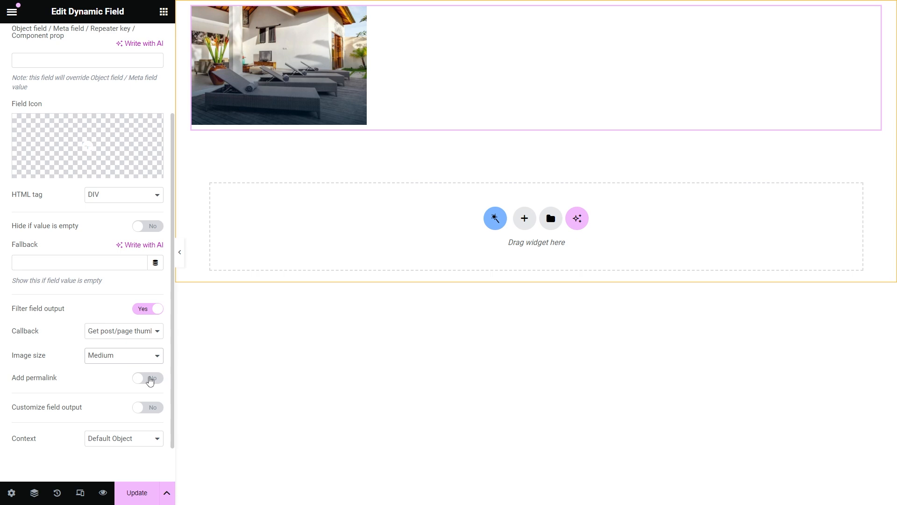
pyautogui.click(149, 381)
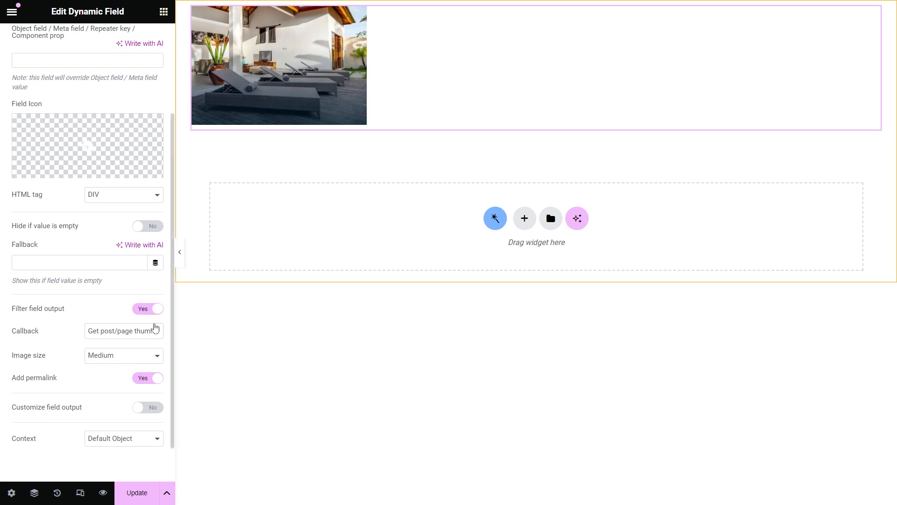
pyautogui.click(151, 332)
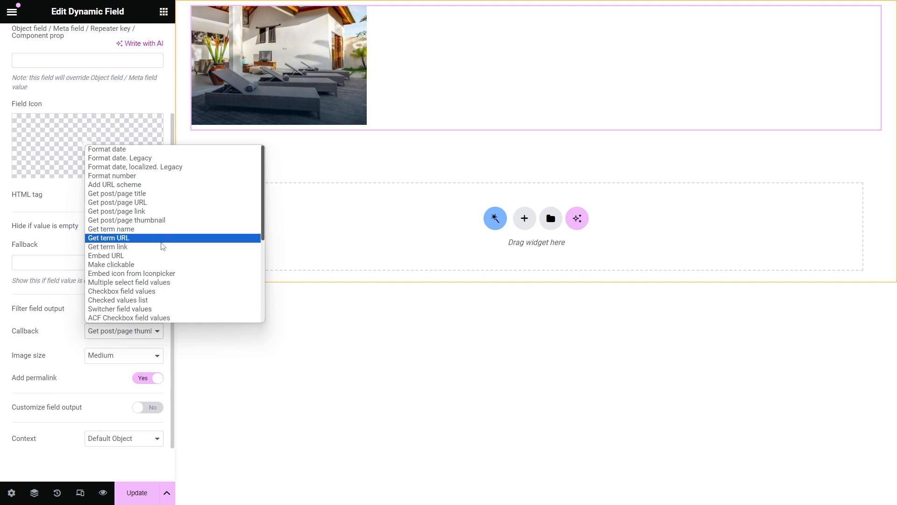
pyautogui.click(127, 374)
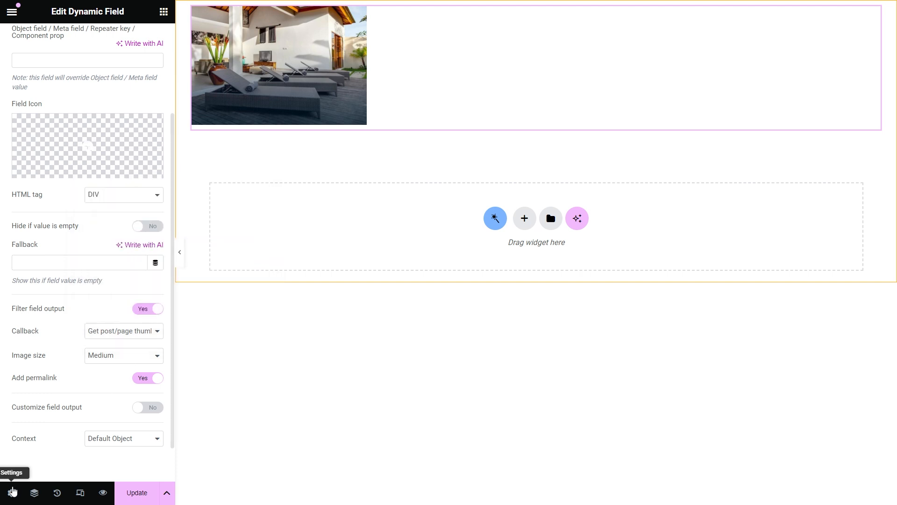
# Step: Switch the listing source to Terms from the Property Type taxonomy and update the listing item
pyautogui.click(11, 492)
pyautogui.click(102, 147)
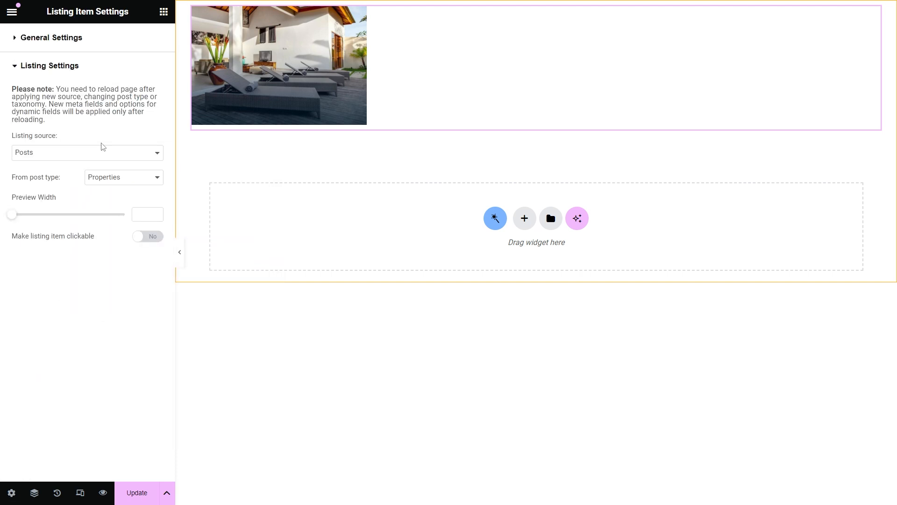
pyautogui.click(102, 152)
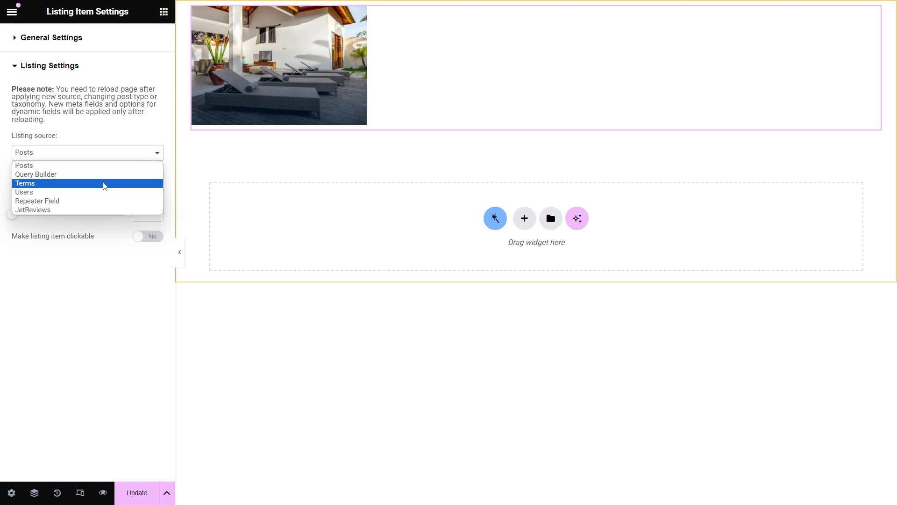
pyautogui.click(103, 183)
pyautogui.click(139, 177)
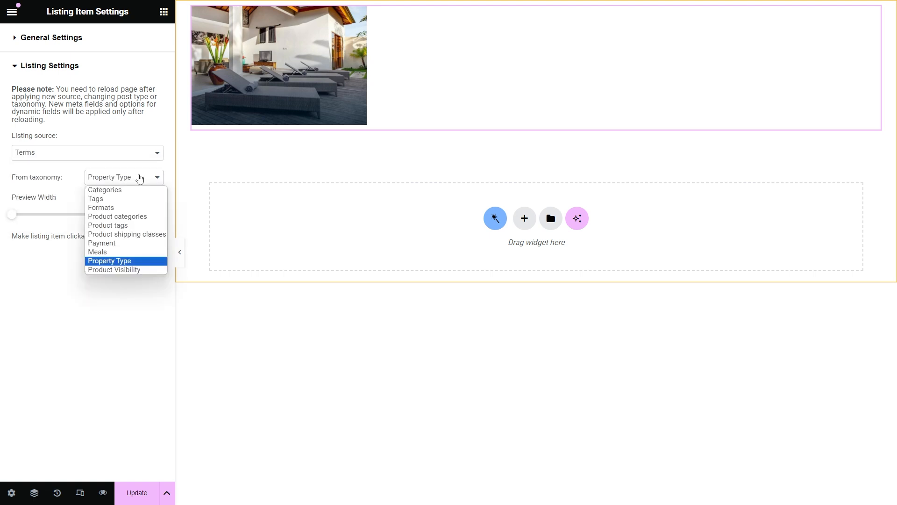
pyautogui.click(139, 178)
pyautogui.click(134, 493)
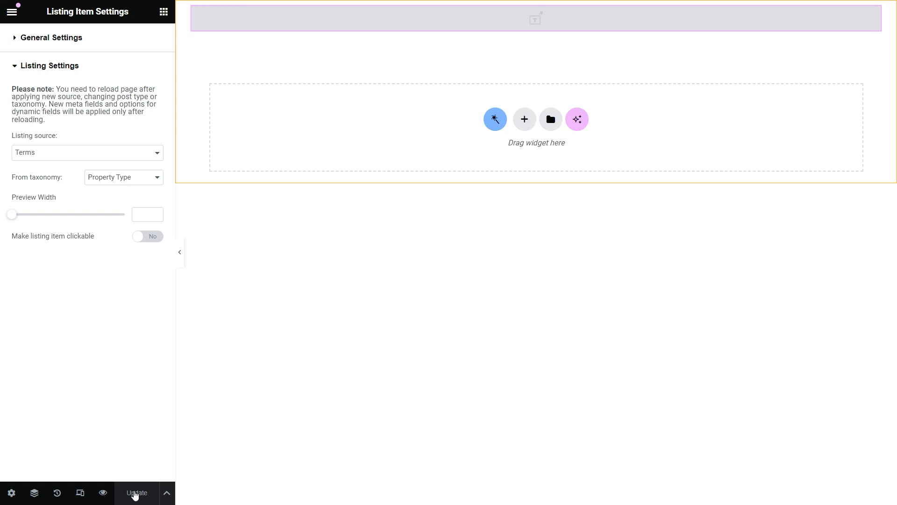
# Step: Select the dynamic field and set its Object Field to Term ID
pyautogui.click(338, 24)
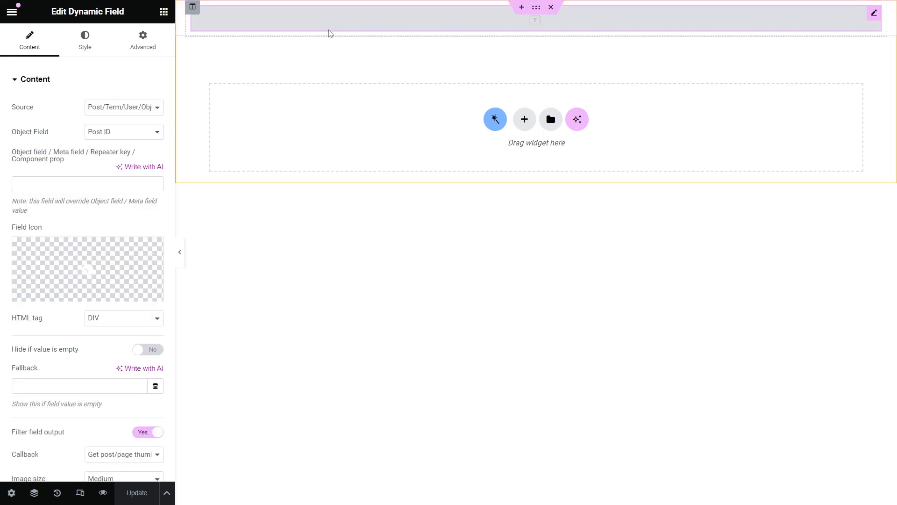
pyautogui.click(136, 132)
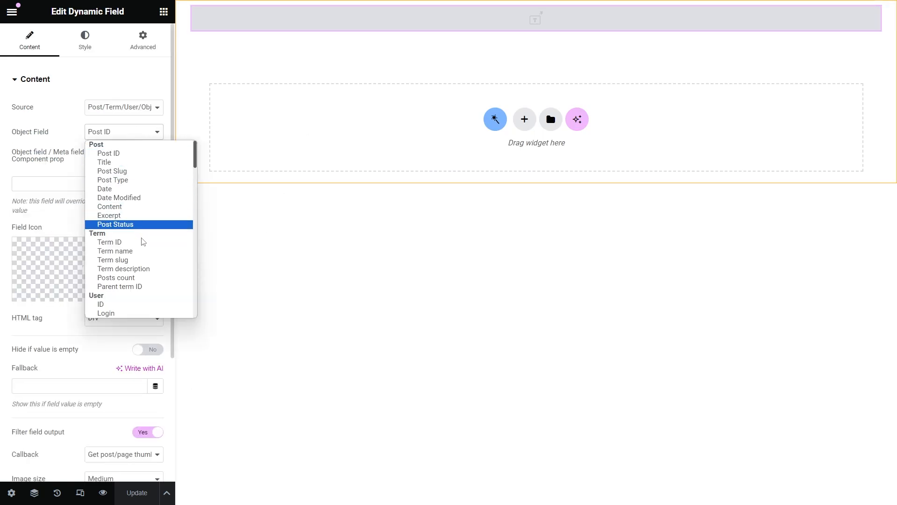
pyautogui.click(143, 242)
# Step: Try the Get term name, Get term URL and Get term link callbacks in turn
pyautogui.scroll(-3, 145, 247)
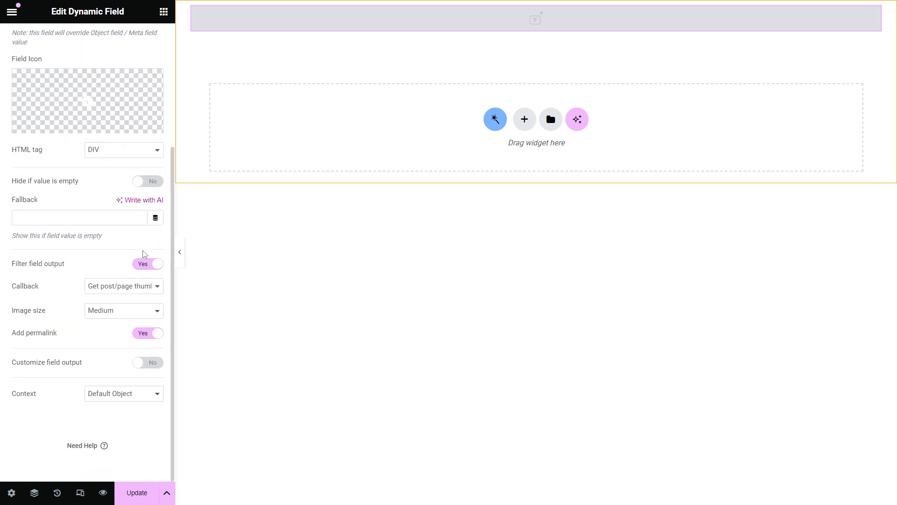
pyautogui.click(141, 286)
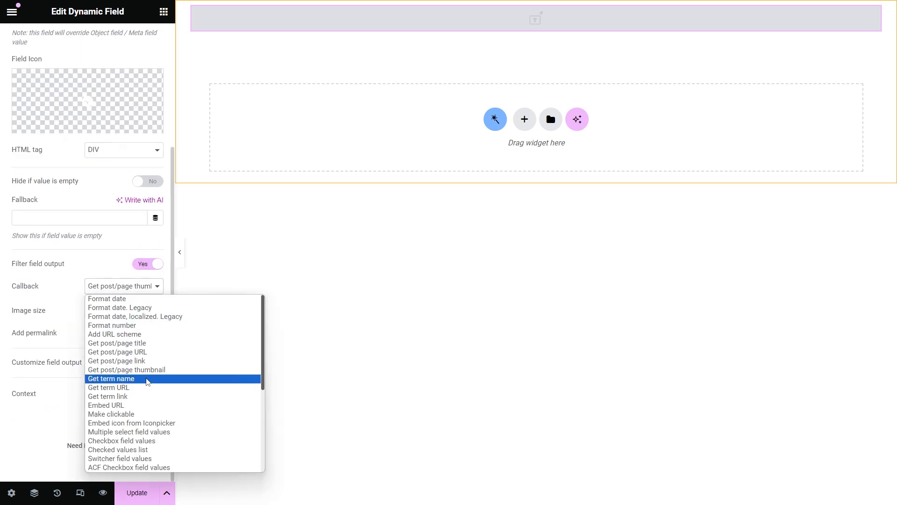
pyautogui.click(146, 382)
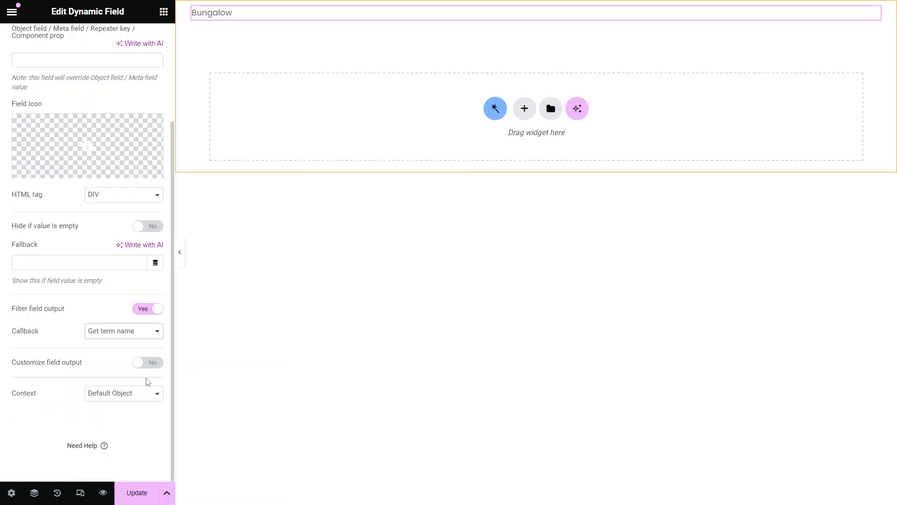
pyautogui.click(144, 331)
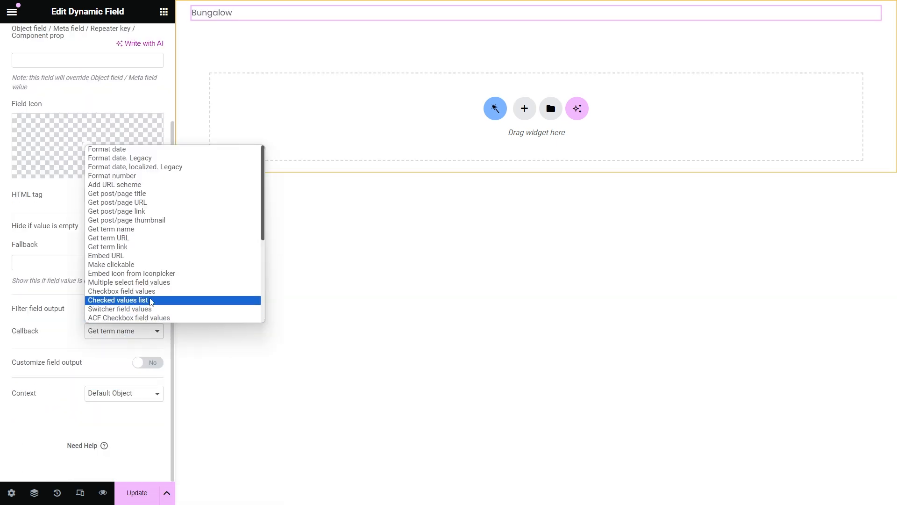
pyautogui.click(168, 240)
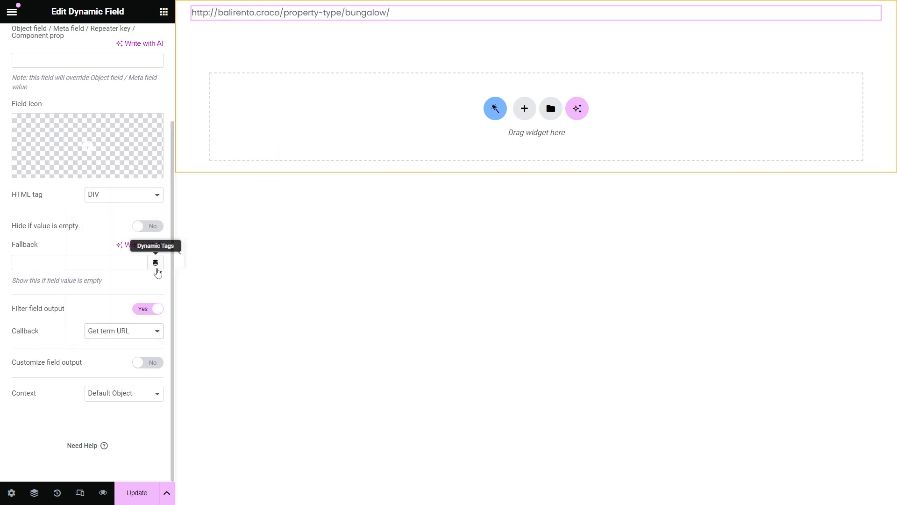
pyautogui.click(143, 331)
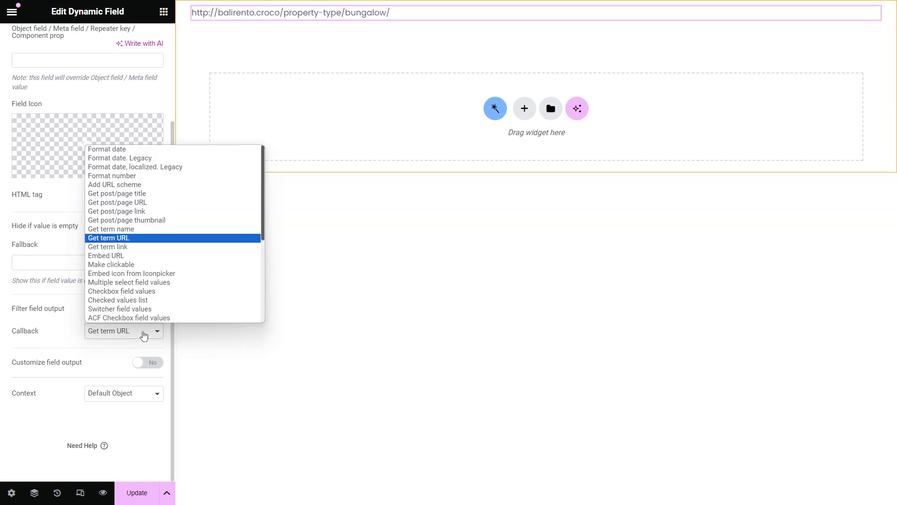
pyautogui.click(179, 251)
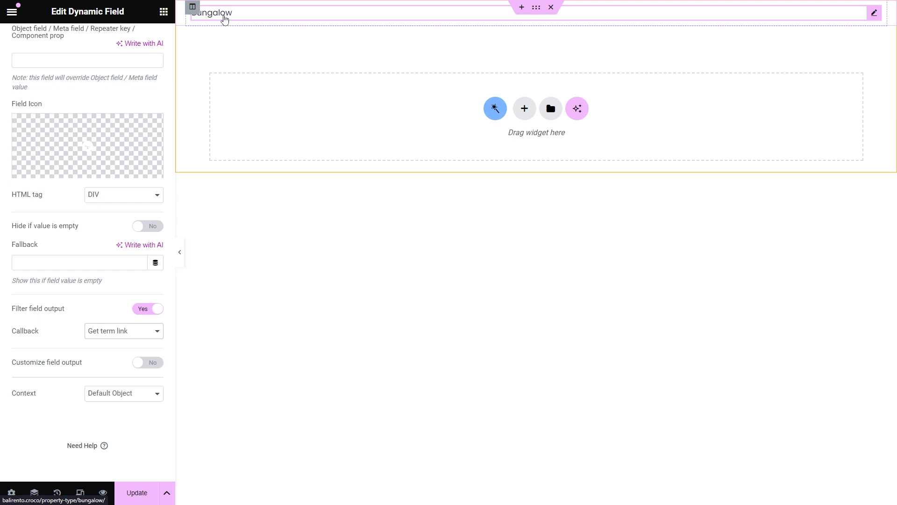
# Step: Try the Add URL scheme callback, then settle on Embed URL
pyautogui.click(141, 332)
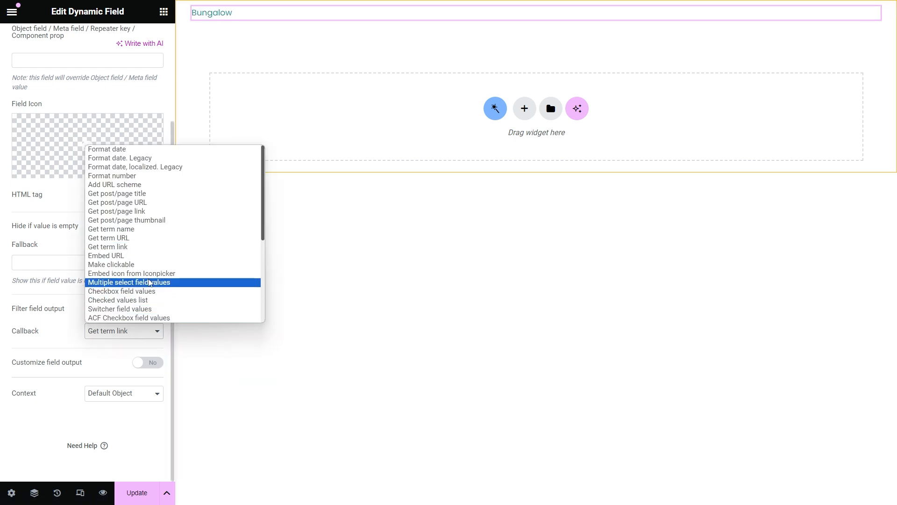
pyautogui.click(158, 185)
pyautogui.click(130, 357)
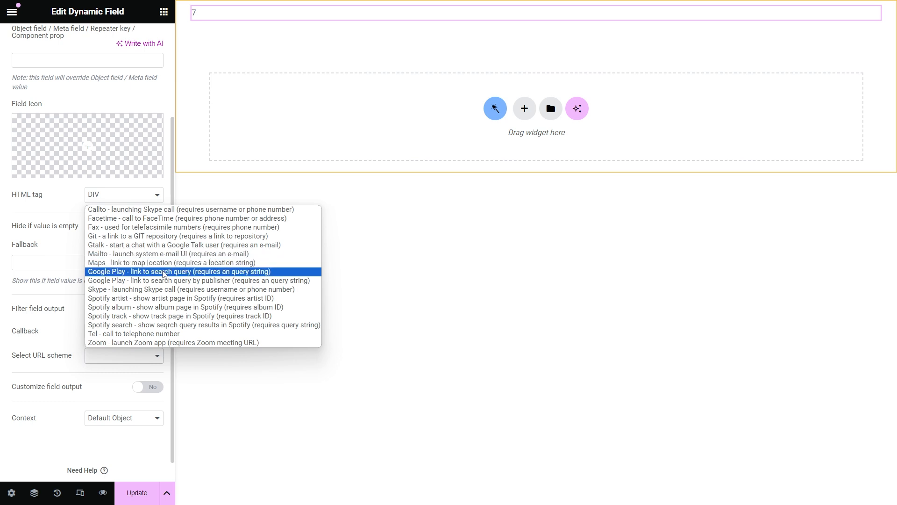
pyautogui.click(146, 372)
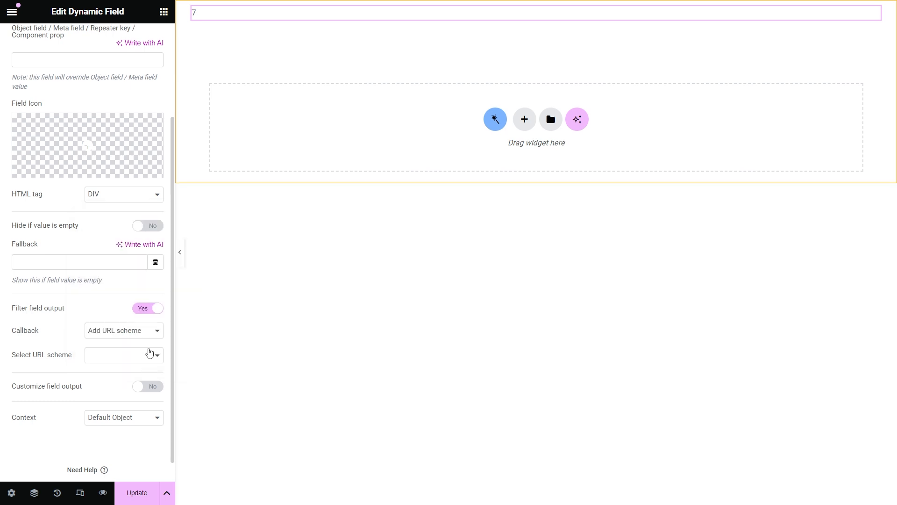
pyautogui.click(152, 330)
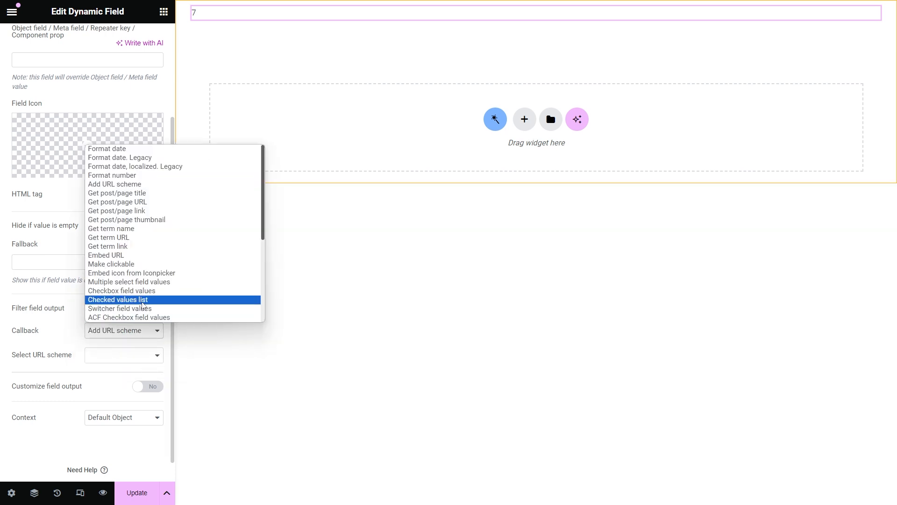
pyautogui.click(147, 255)
pyautogui.scroll(3, 146, 257)
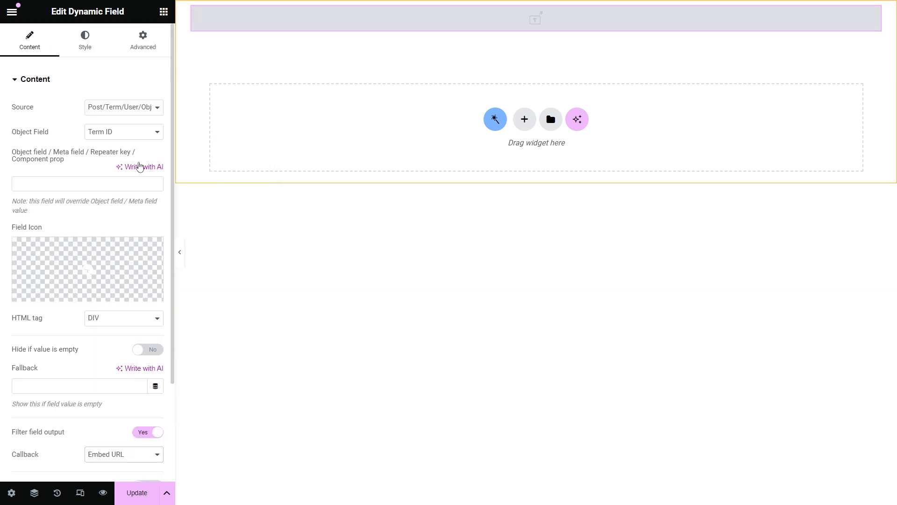
# Step: Set the field source to Meta Data with the Video tour URL meta field
pyautogui.click(132, 107)
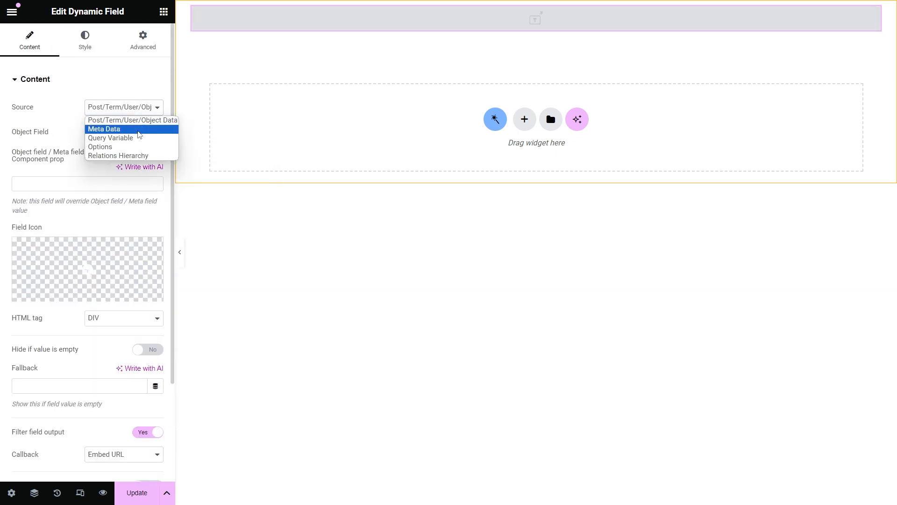
pyautogui.click(139, 131)
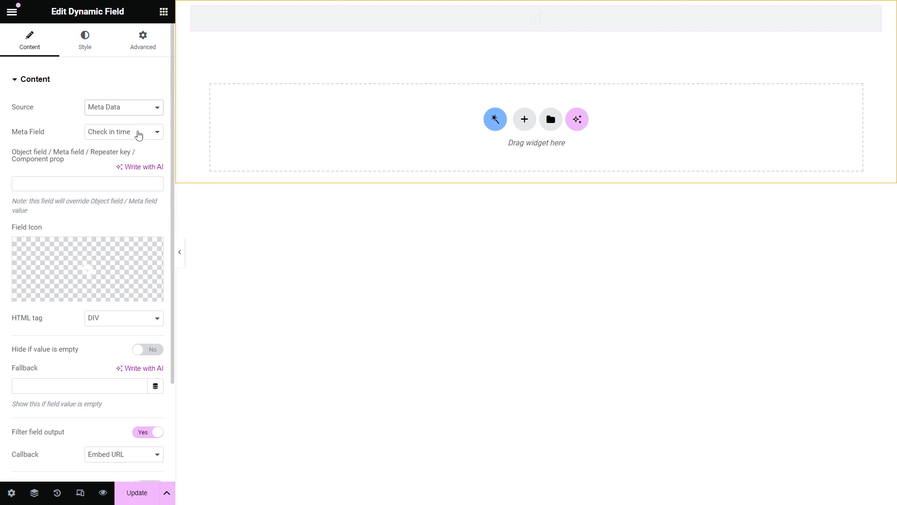
pyautogui.click(138, 133)
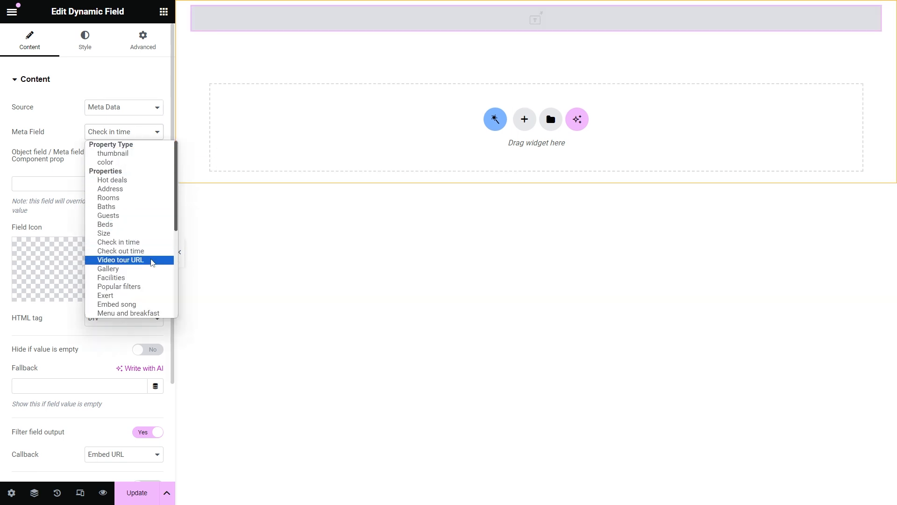
pyautogui.click(151, 261)
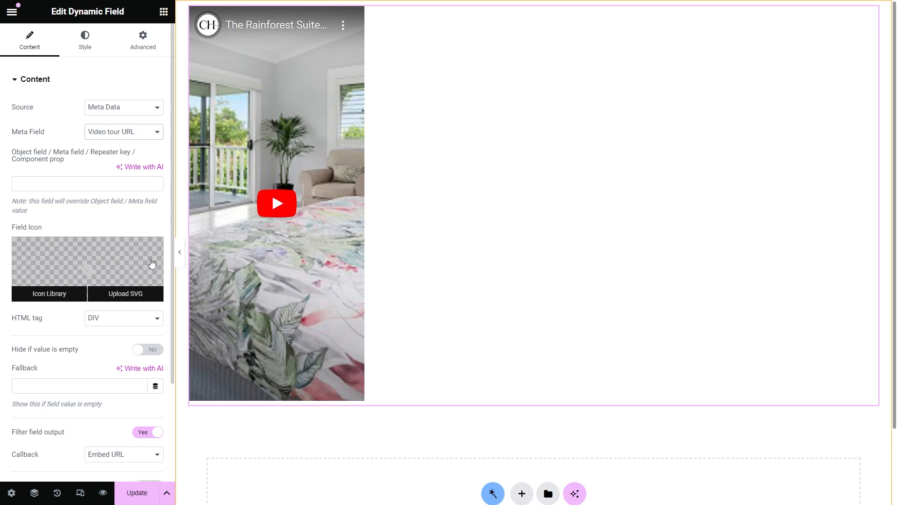
# Step: In Style, set the Field content width to Fullwidth
pyautogui.click(85, 42)
pyautogui.click(119, 156)
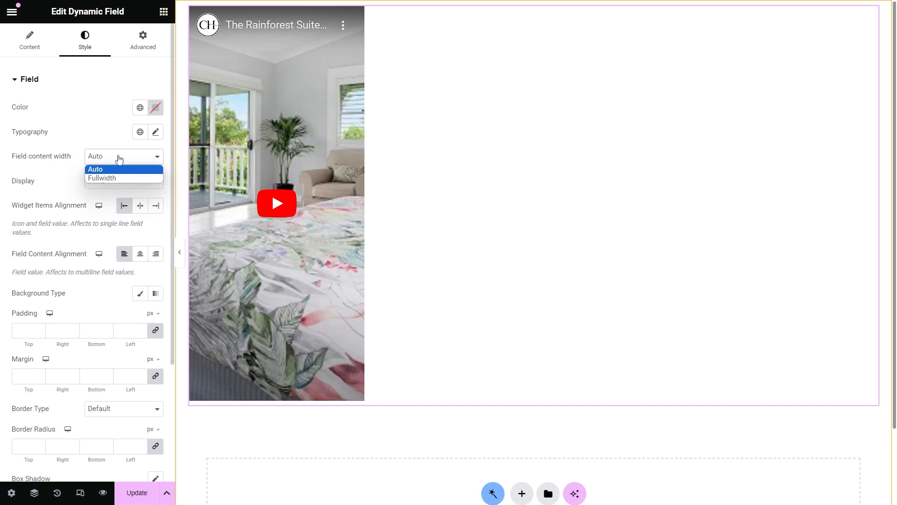
pyautogui.click(123, 174)
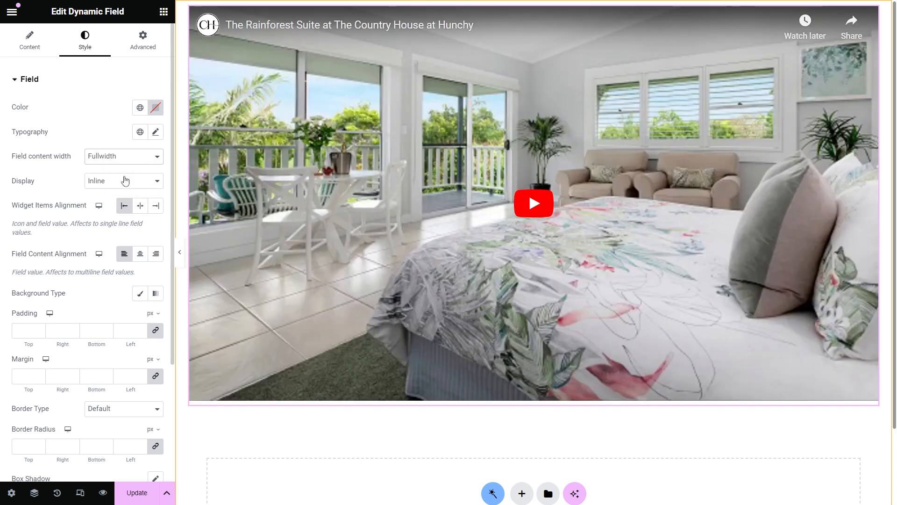
# Step: Set the field's callback to Make clickable
pyautogui.click(31, 39)
pyautogui.scroll(-3, 59, 110)
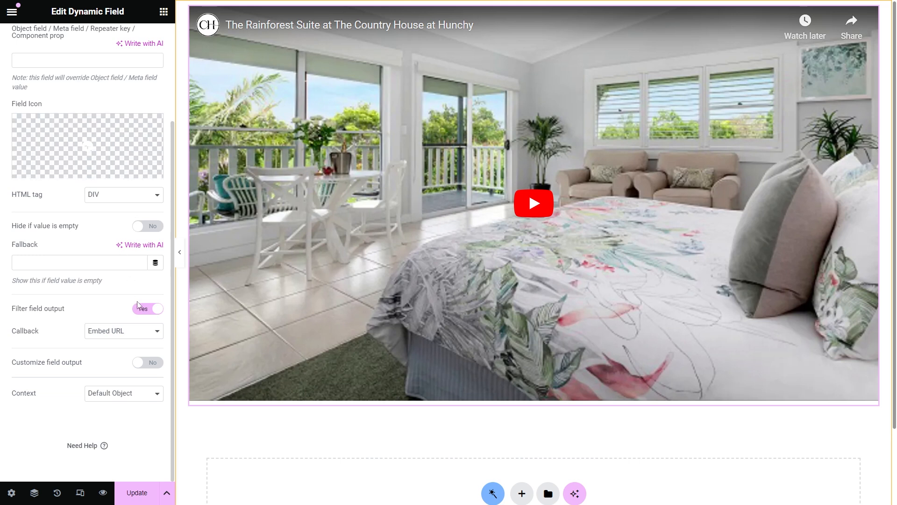
pyautogui.click(142, 333)
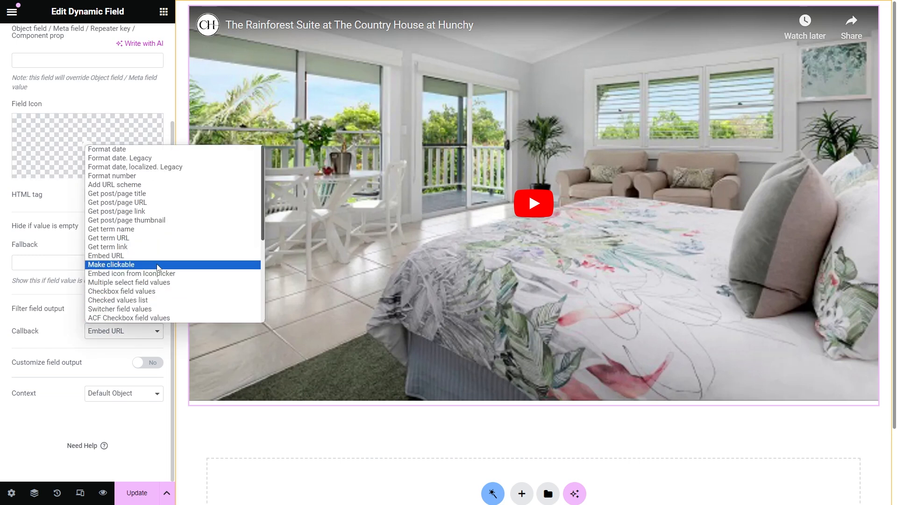
pyautogui.click(158, 265)
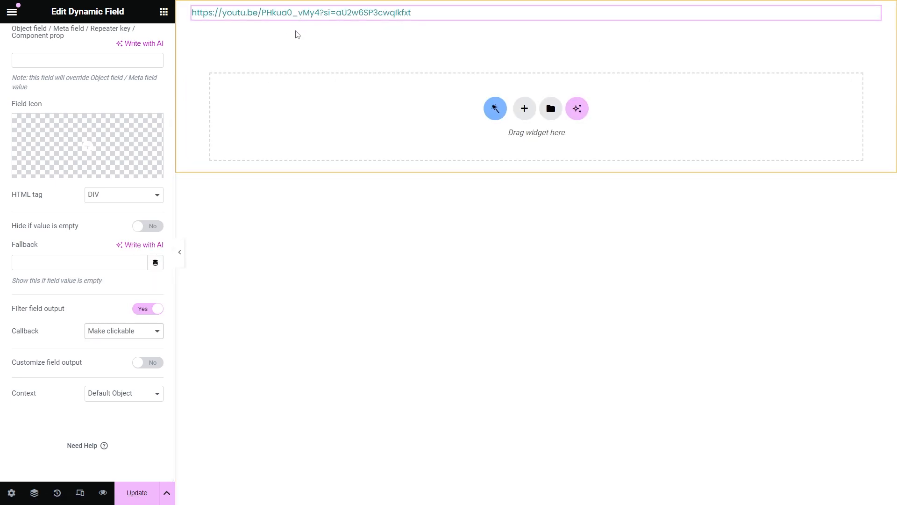
# Step: Show the Baths meta field formatted with the number format callback
pyautogui.scroll(3, 140, 100)
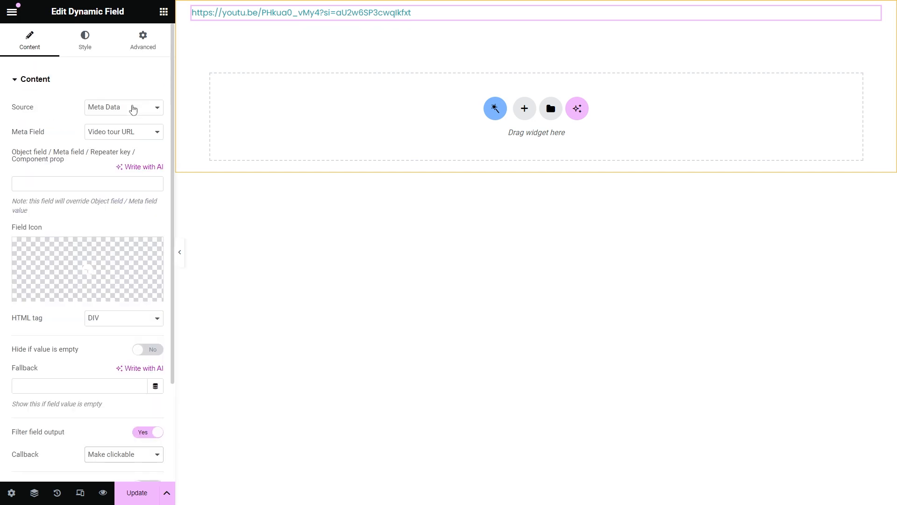
pyautogui.click(137, 133)
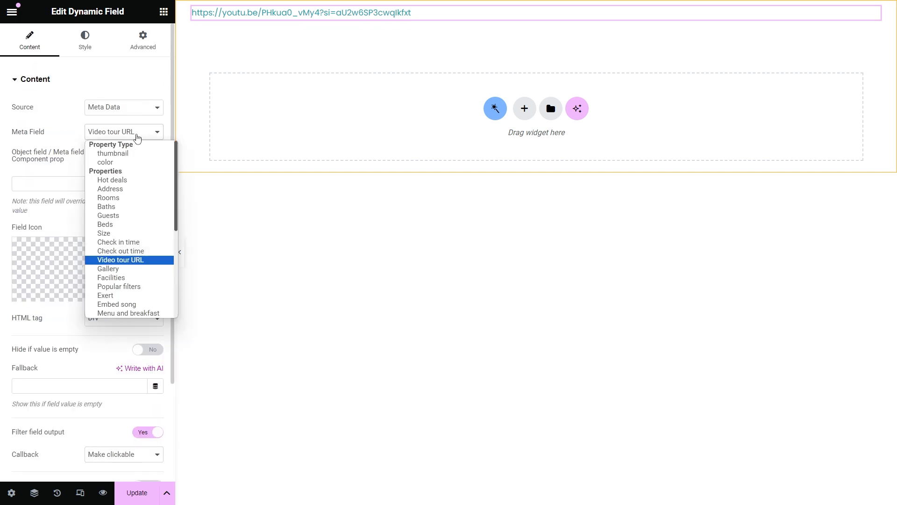
pyautogui.click(142, 210)
pyautogui.scroll(-3, 143, 211)
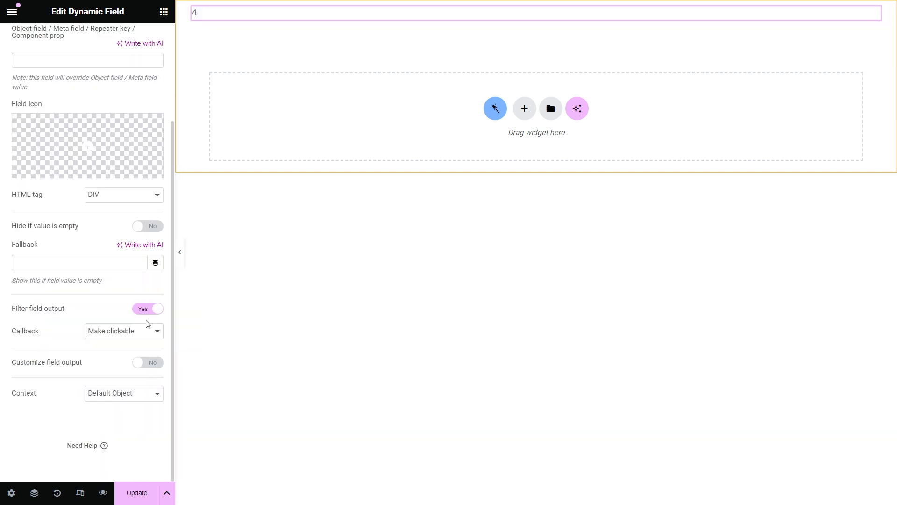
pyautogui.click(149, 331)
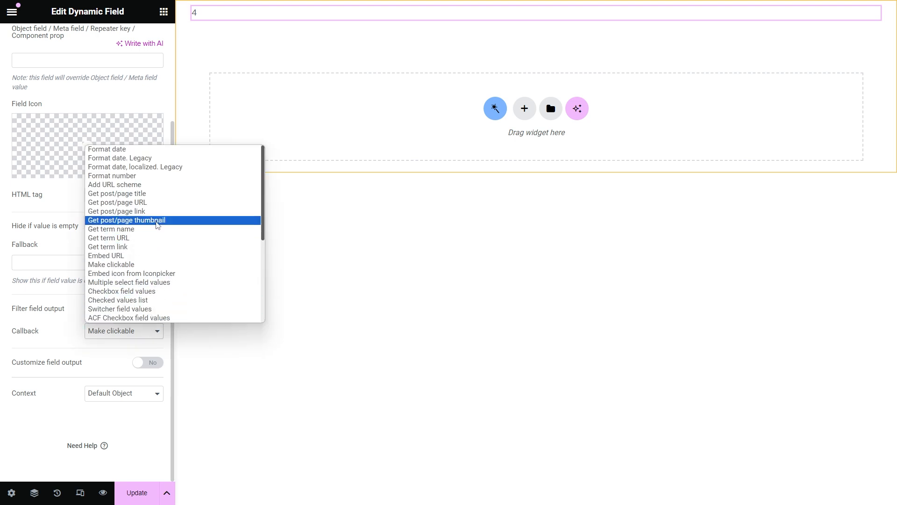
pyautogui.click(158, 175)
# Step: Adjust the Decimal points up, then back down to none
pyautogui.scroll(-2, 158, 180)
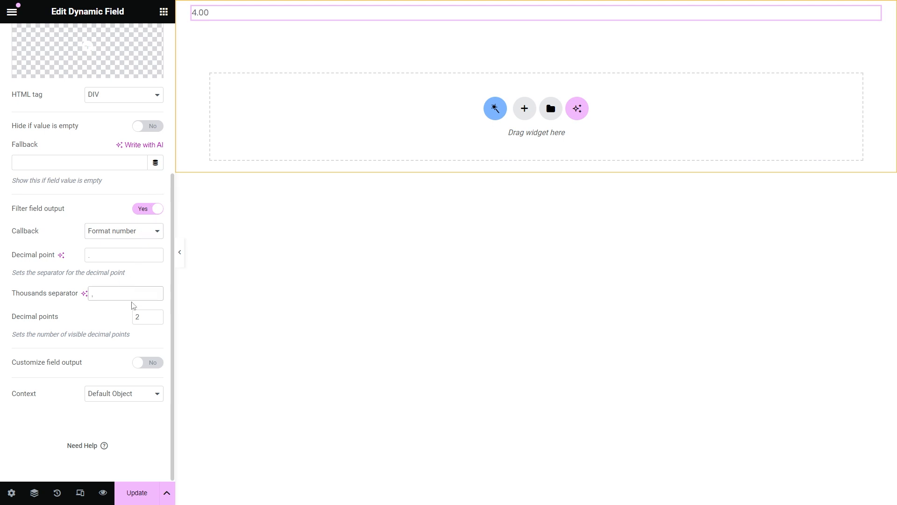
pyautogui.click(147, 318)
pyautogui.click(156, 315)
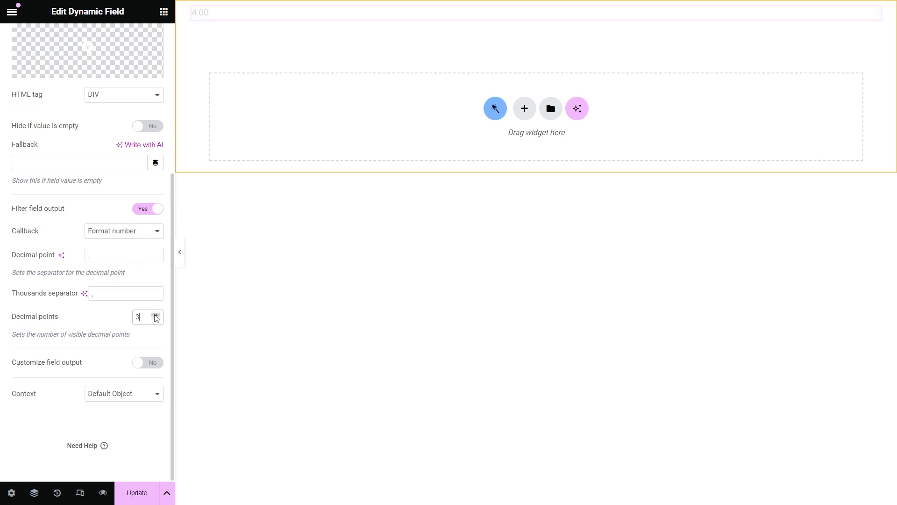
pyautogui.click(156, 314)
pyautogui.click(156, 315)
pyautogui.click(156, 320)
pyautogui.click(156, 320)
pyautogui.click(156, 319)
pyautogui.click(155, 320)
pyautogui.click(155, 320)
# Step: Try the Zeroise callback to pad the number with leading zeros
pyautogui.click(142, 232)
pyautogui.scroll(-5, 151, 286)
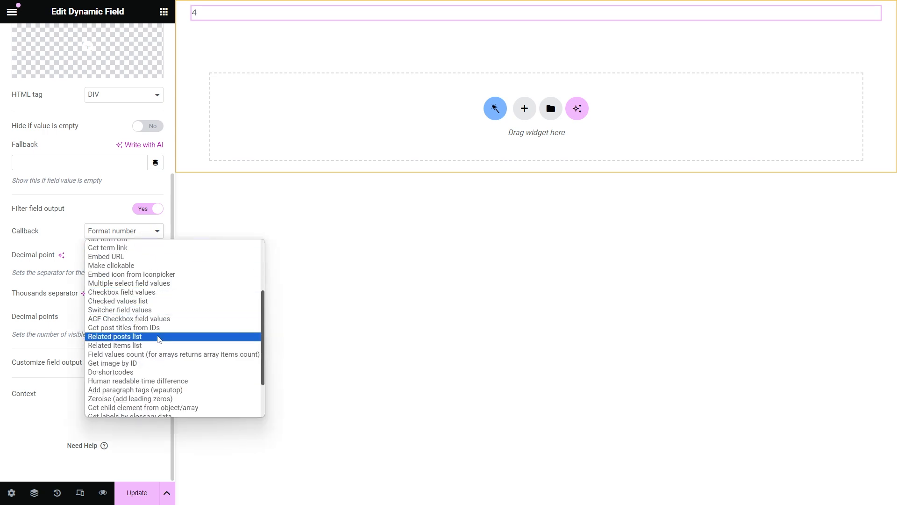
pyautogui.click(177, 398)
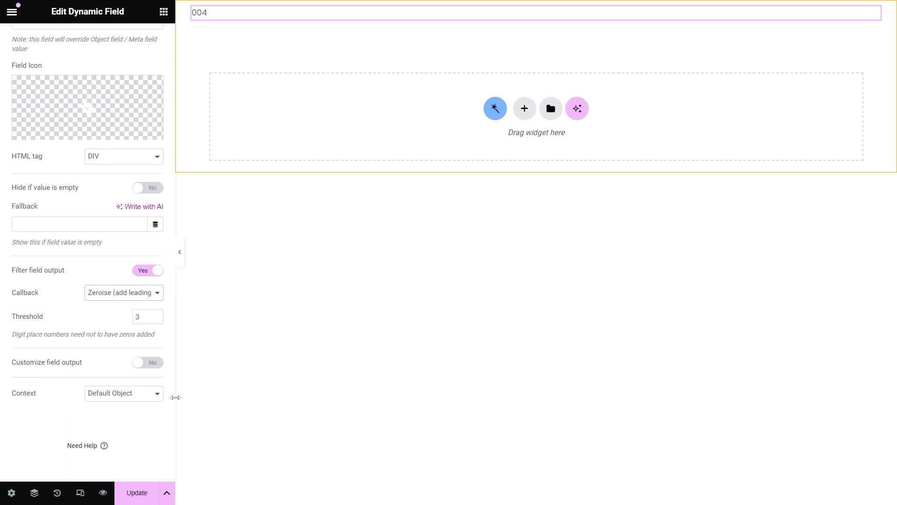
# Step: Switch the callback to Proportional with Divisor 5 and Multiplier 3
pyautogui.click(153, 293)
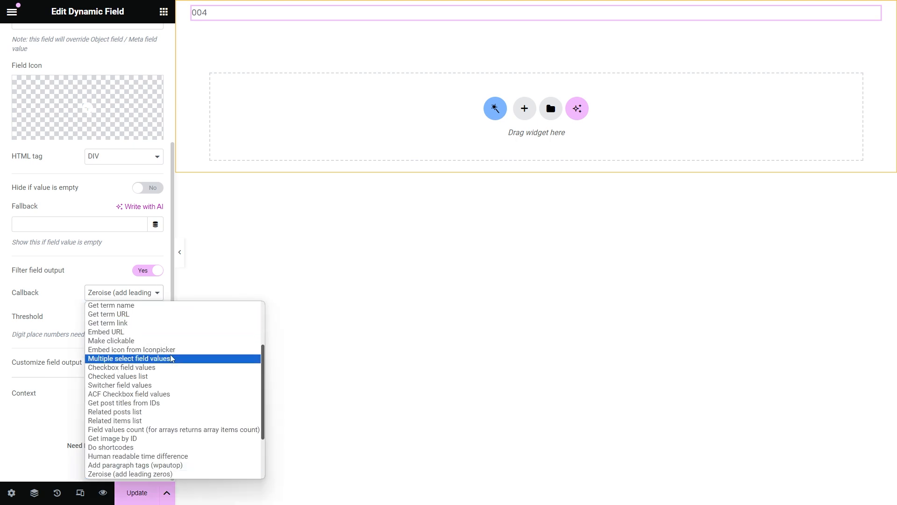
pyautogui.scroll(-3, 173, 367)
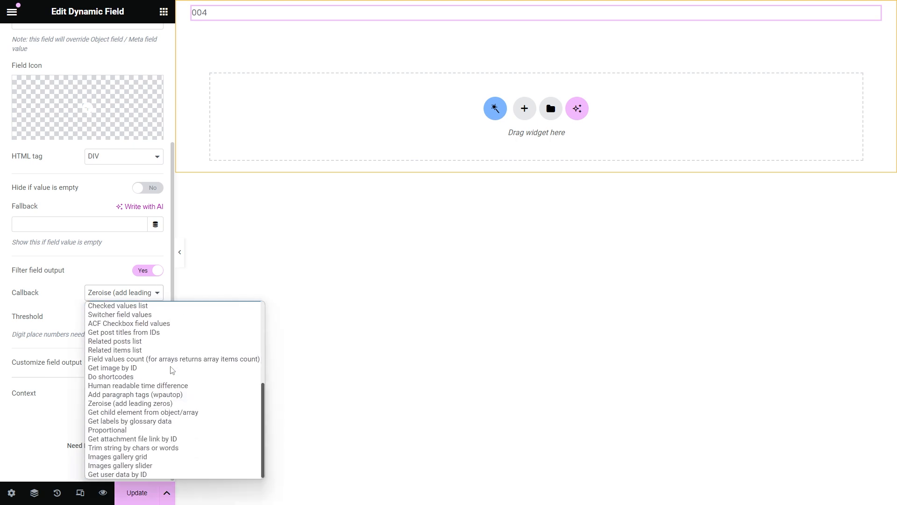
pyautogui.click(165, 429)
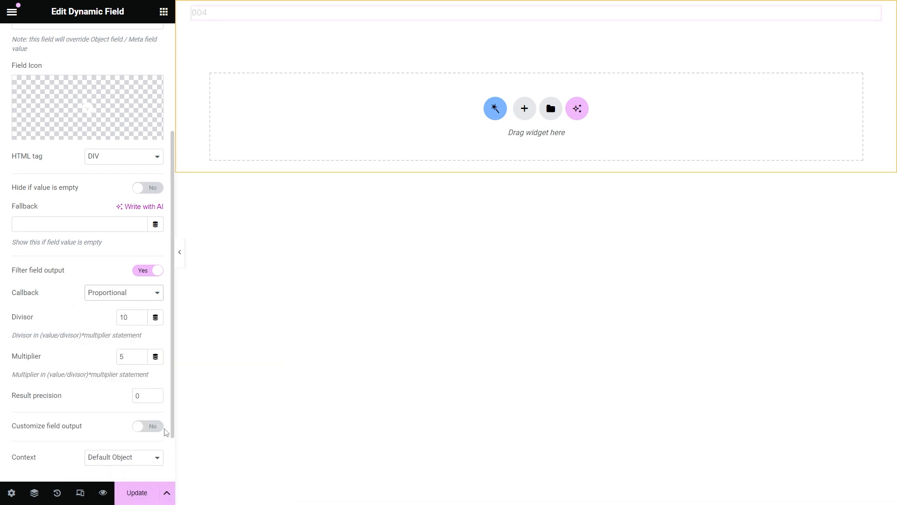
pyautogui.doubleClick(121, 316)
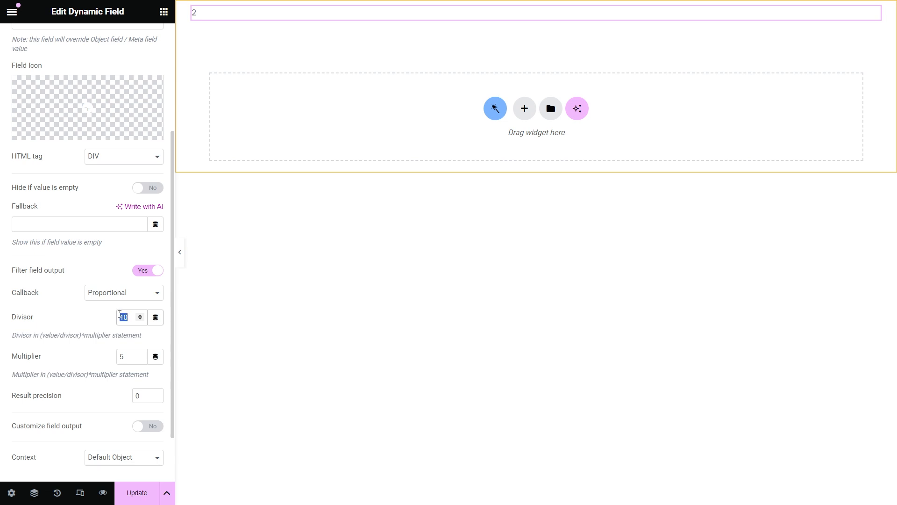
pyautogui.write('5')
pyautogui.doubleClick(122, 356)
pyautogui.write('3')
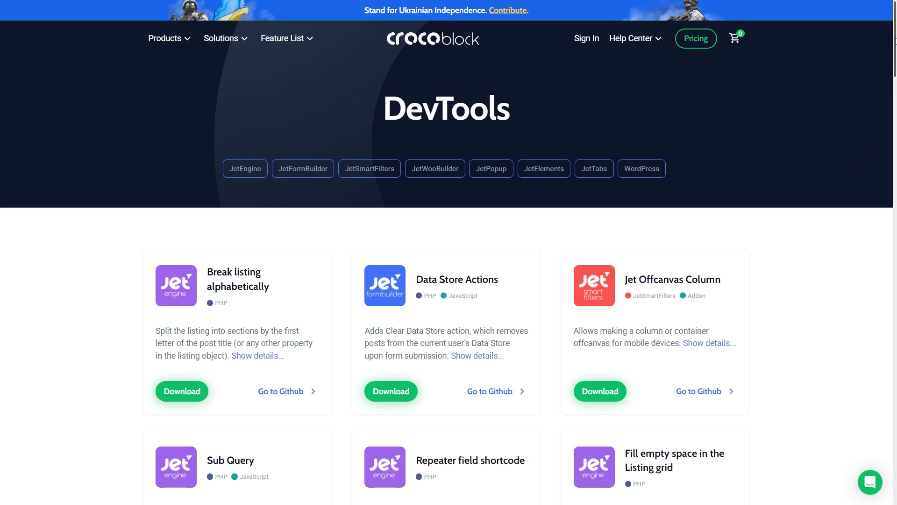
pyautogui.moveTo(895, 43); pyautogui.dragTo(873, 348)
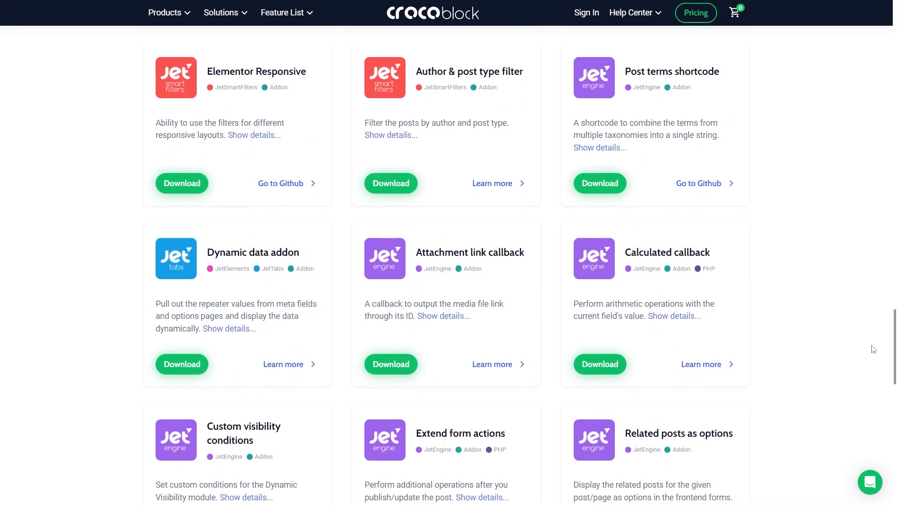
pyautogui.click(602, 359)
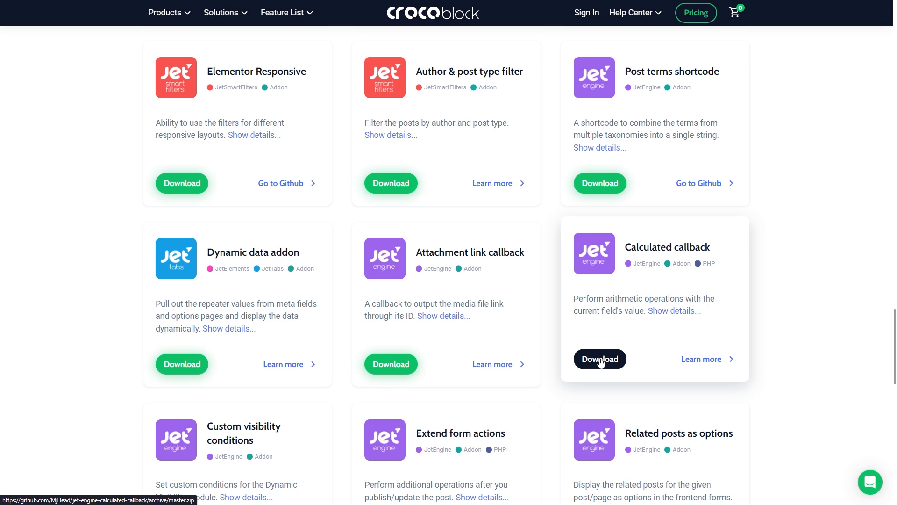
pyautogui.click(705, 359)
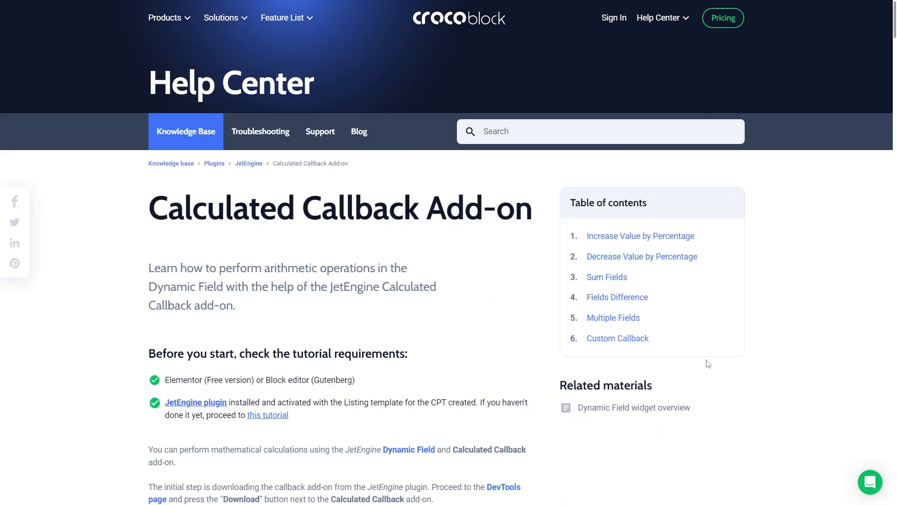
pyautogui.scroll(-3, 706, 359)
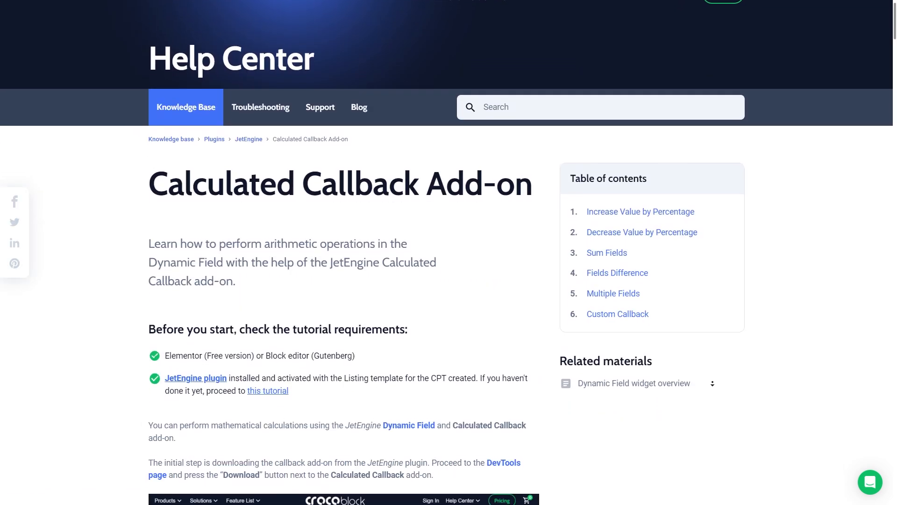
pyautogui.scroll(-5, 714, 388)
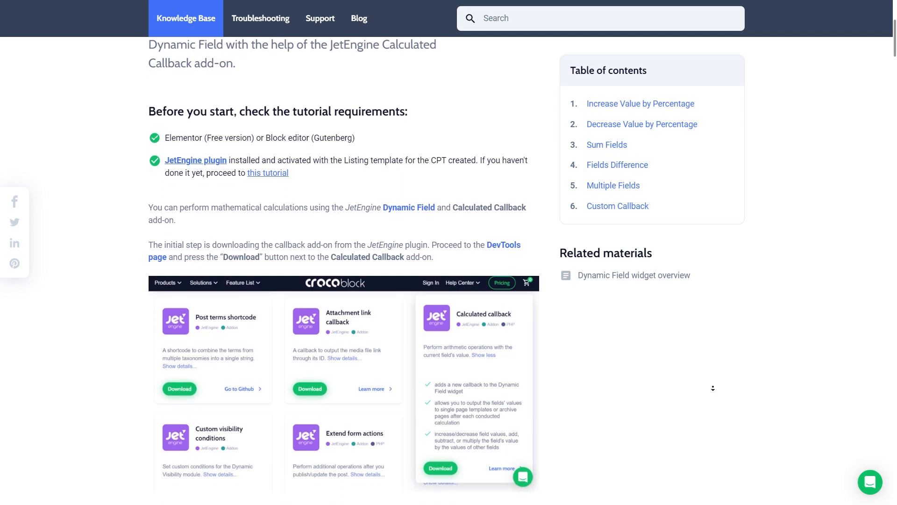
pyautogui.scroll(-2, 713, 388)
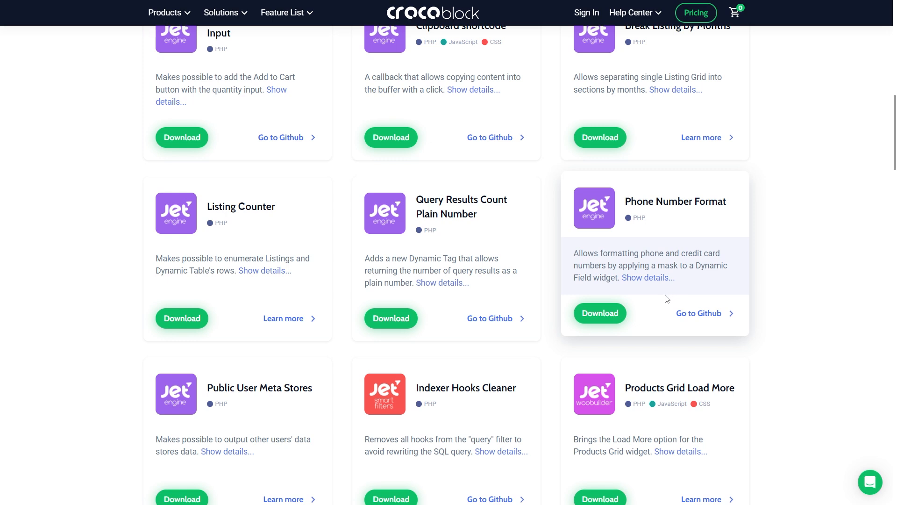
pyautogui.click(654, 279)
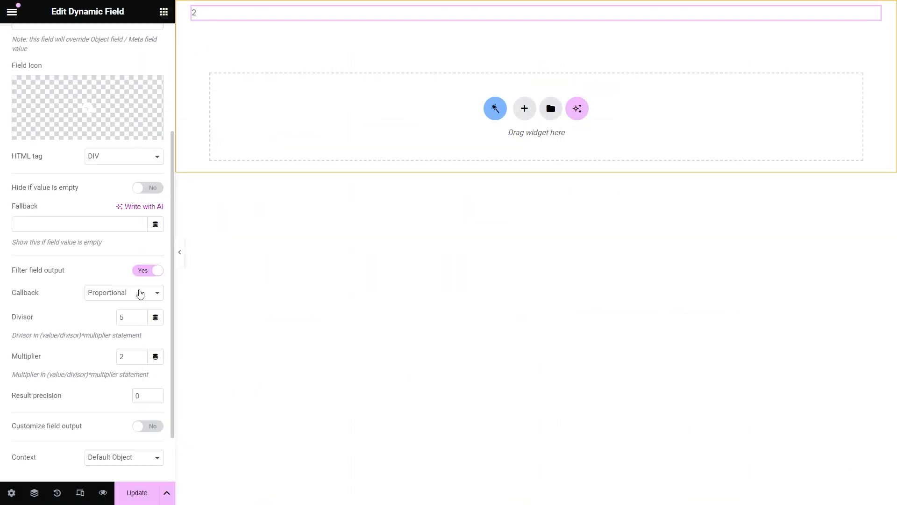
# Step: Show Popular filters via the Multiple select field values callback with a comma delimiter
pyautogui.scroll(4, 140, 293)
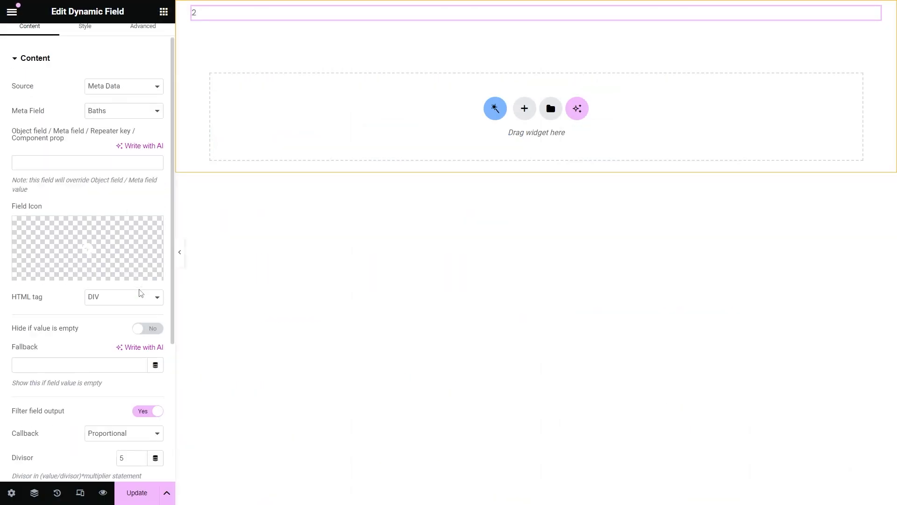
pyautogui.click(112, 137)
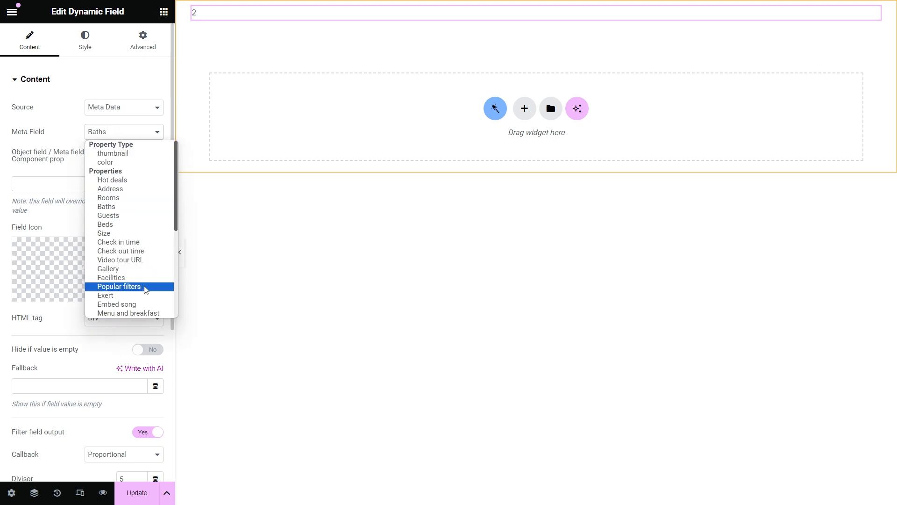
pyautogui.click(119, 286)
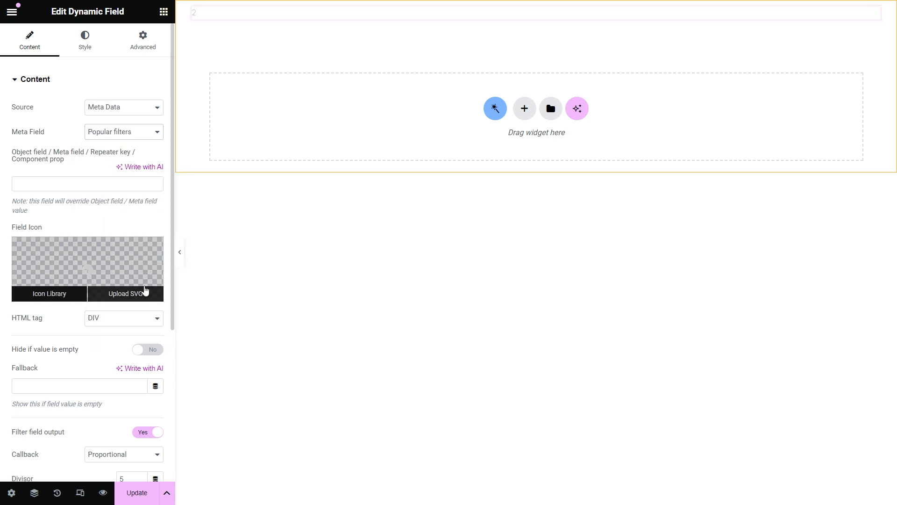
pyautogui.scroll(-4, 145, 290)
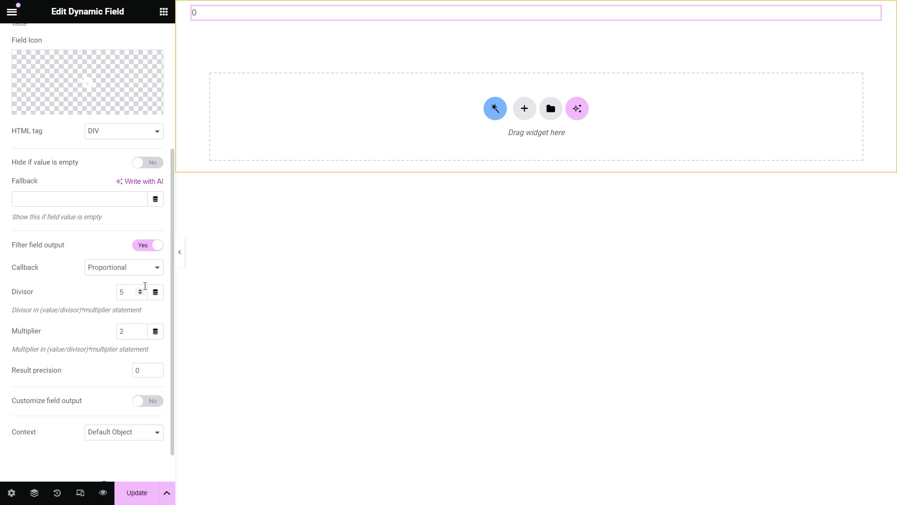
pyautogui.click(143, 267)
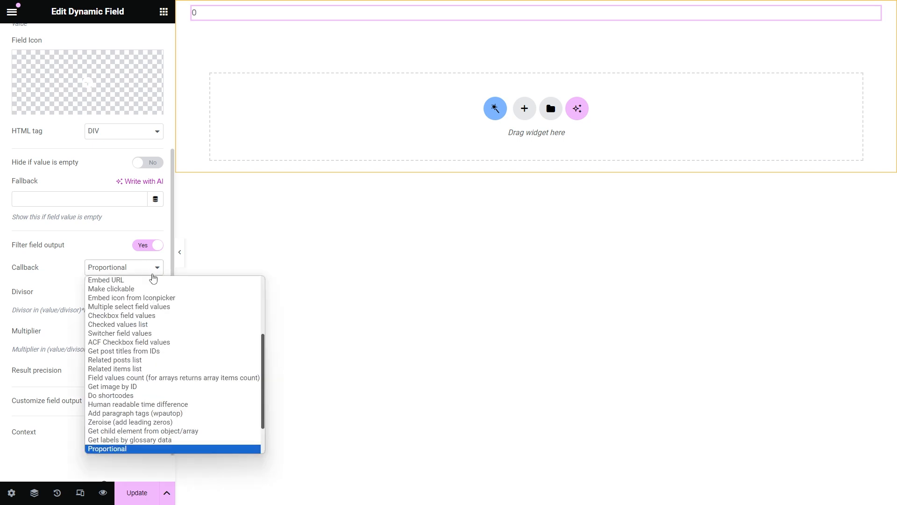
pyautogui.click(184, 307)
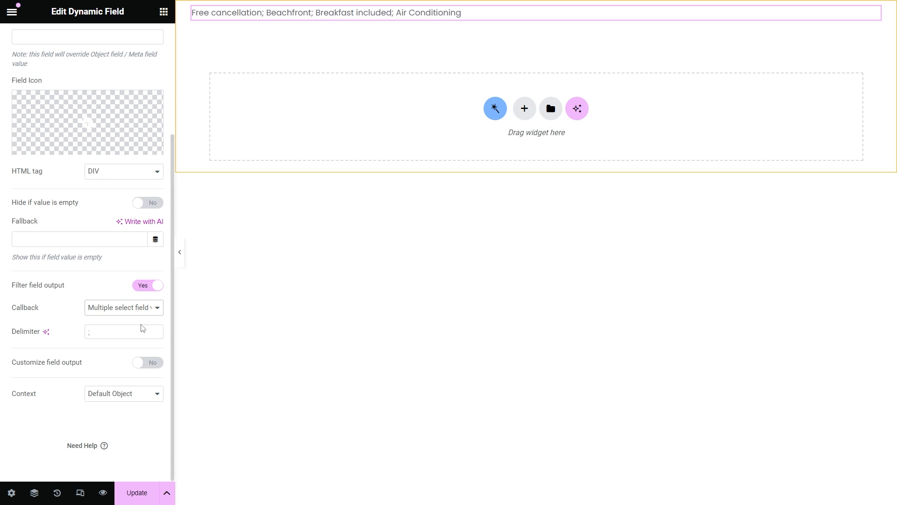
pyautogui.click(108, 333)
pyautogui.write(',')
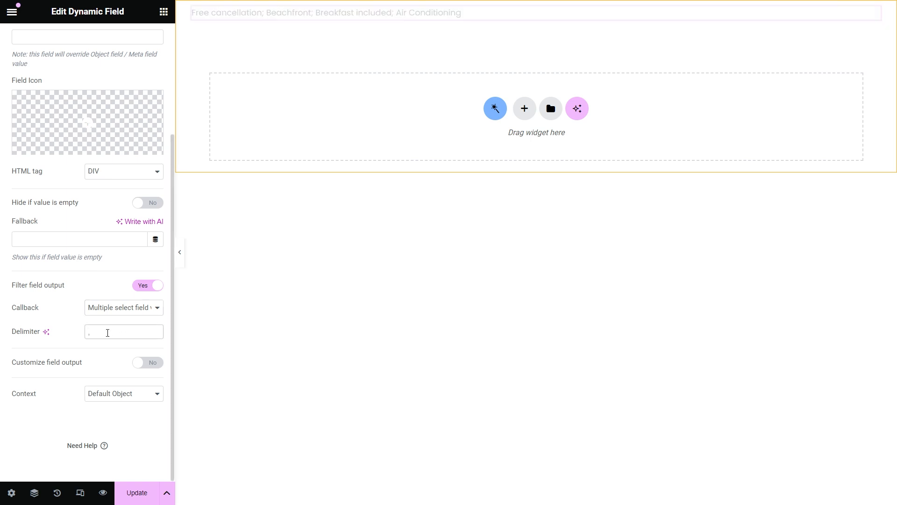
pyautogui.click(144, 310)
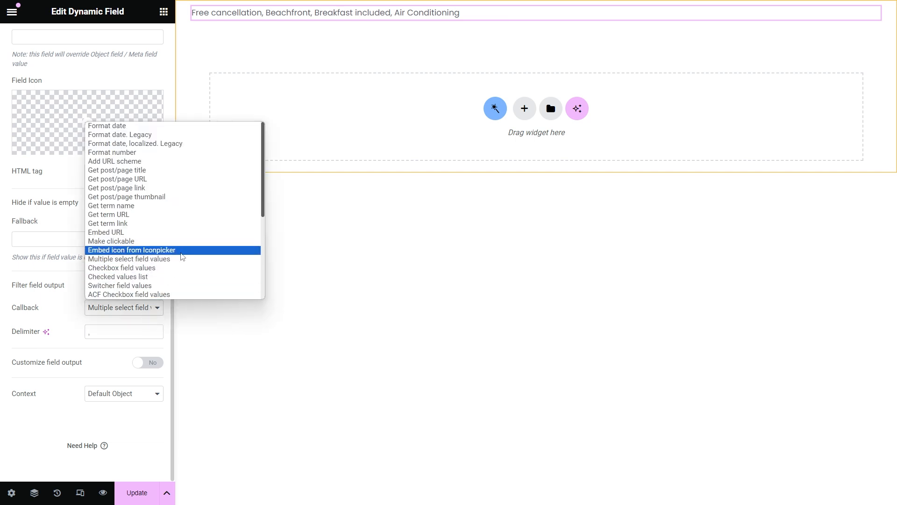
pyautogui.scroll(-5, 182, 257)
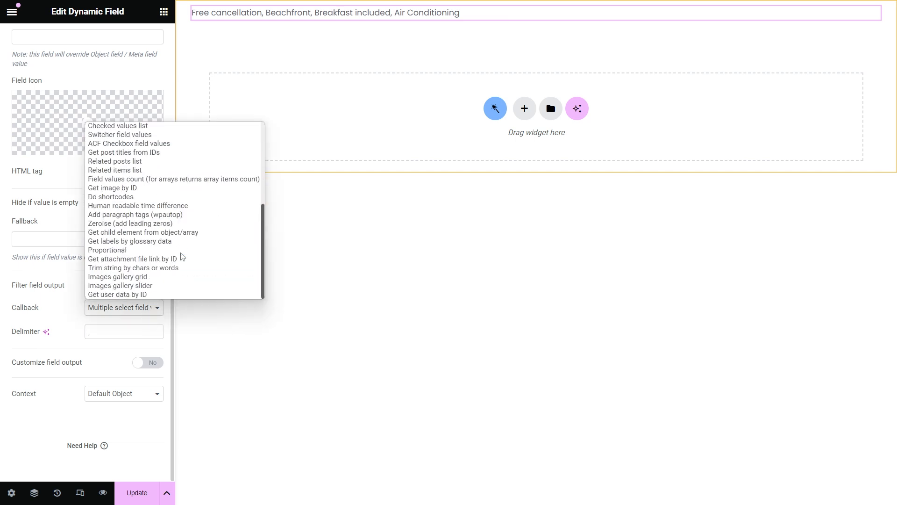
# Step: Use the Get child element from object/array callback with child item name 3
pyautogui.click(211, 233)
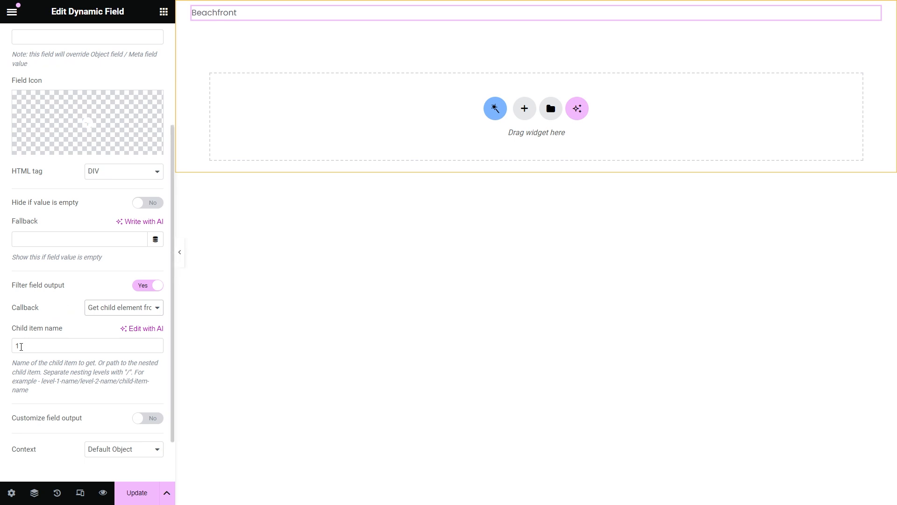
pyautogui.moveTo(20, 345); pyautogui.dragTo(15, 346)
pyautogui.write('2')
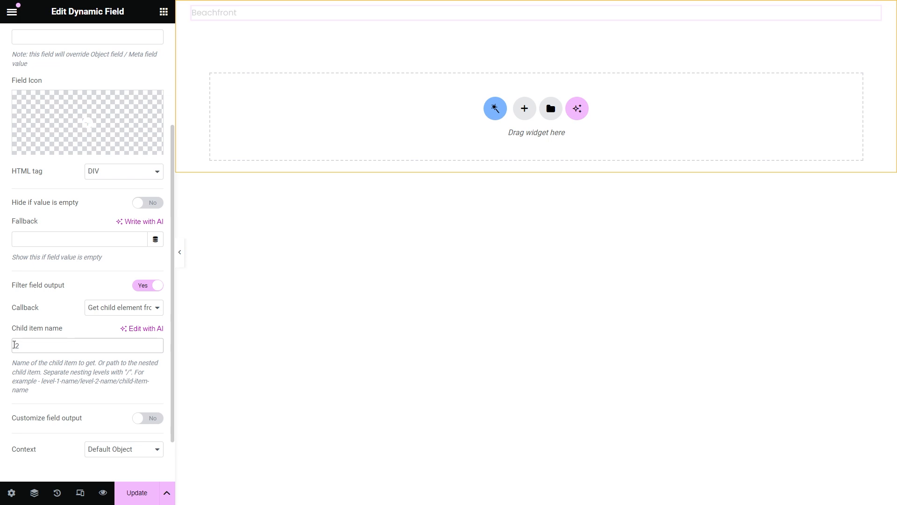
pyautogui.press('BackSpace')
pyautogui.write('3')
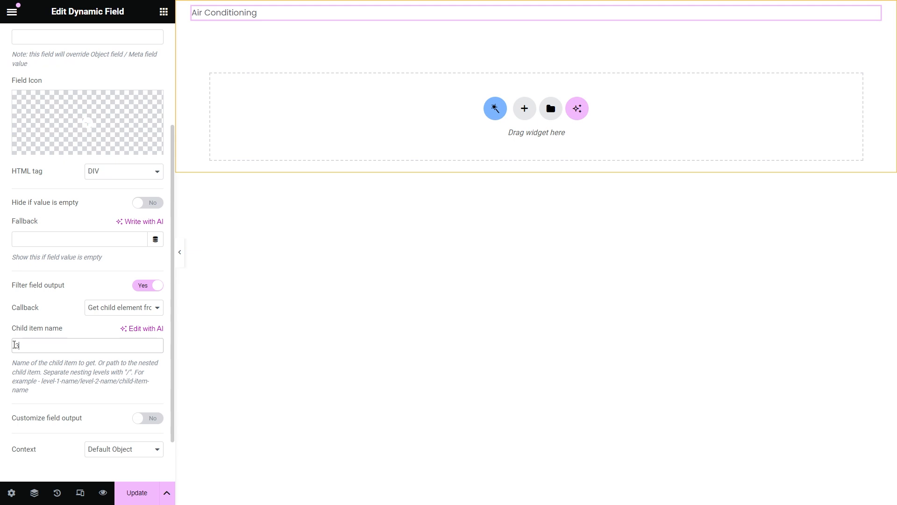
pyautogui.click(146, 308)
pyautogui.scroll(-2, 204, 258)
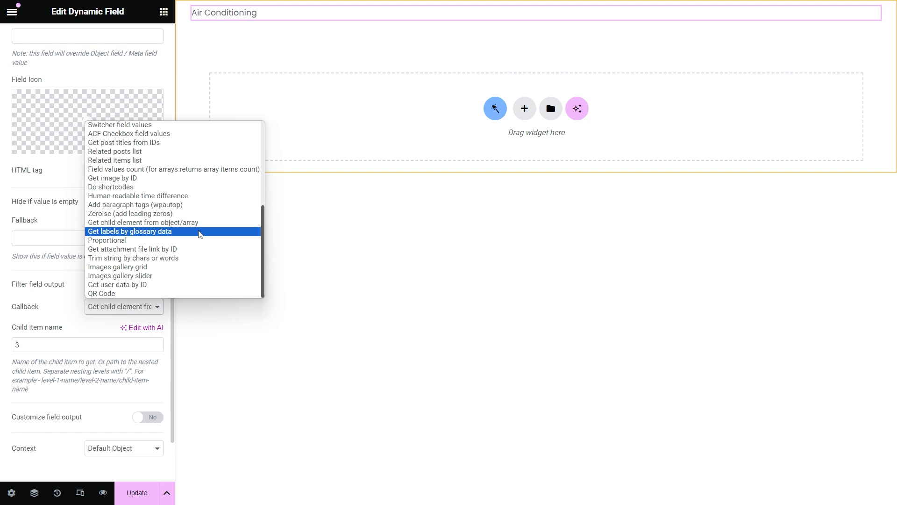
pyautogui.click(74, 279)
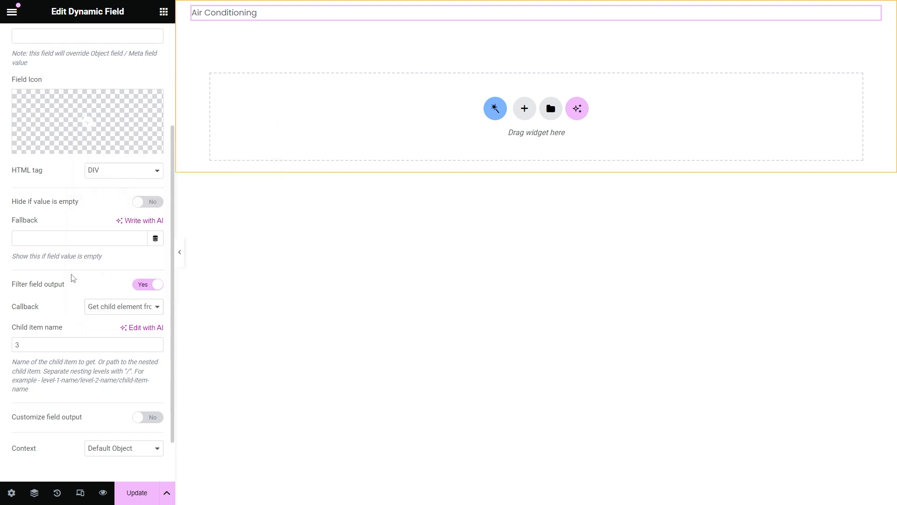
pyautogui.scroll(3, 101, 274)
# Step: Choose the Facilities meta field and try the comma-separated checkbox values callback
pyautogui.click(139, 132)
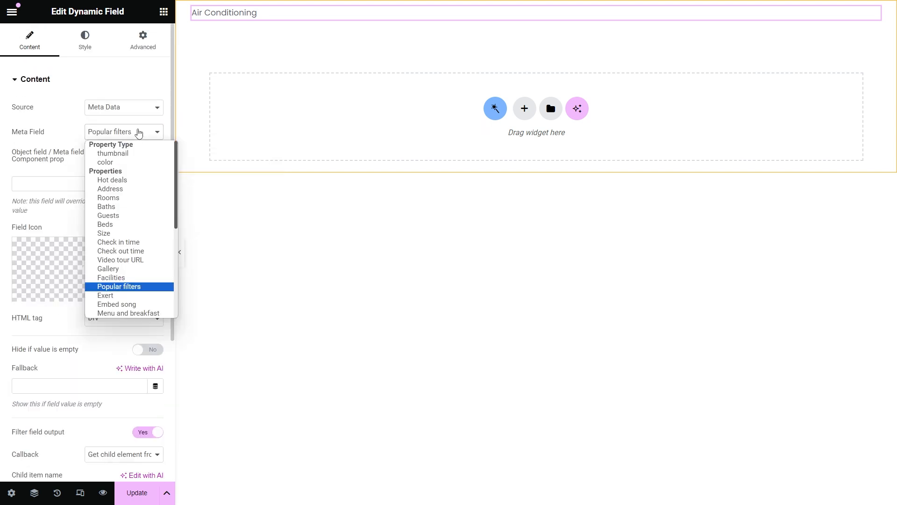
pyautogui.click(134, 278)
pyautogui.scroll(-4, 133, 278)
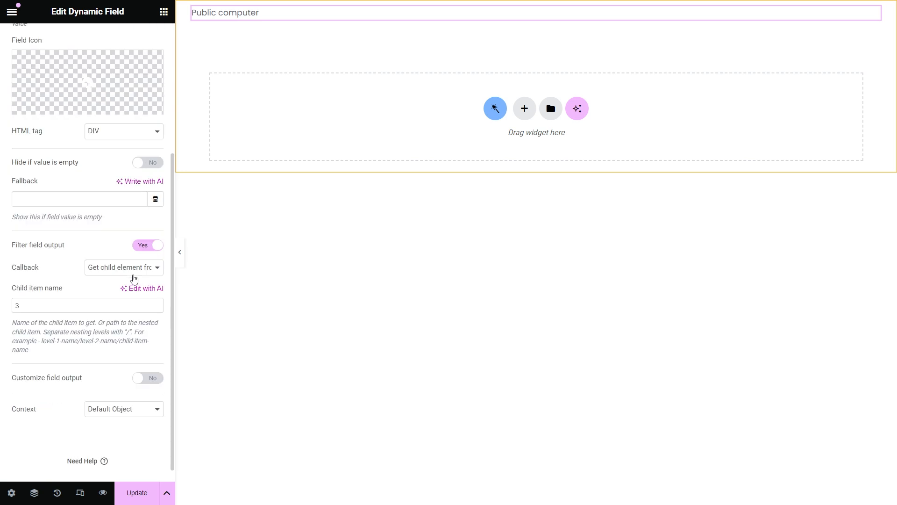
pyautogui.click(132, 267)
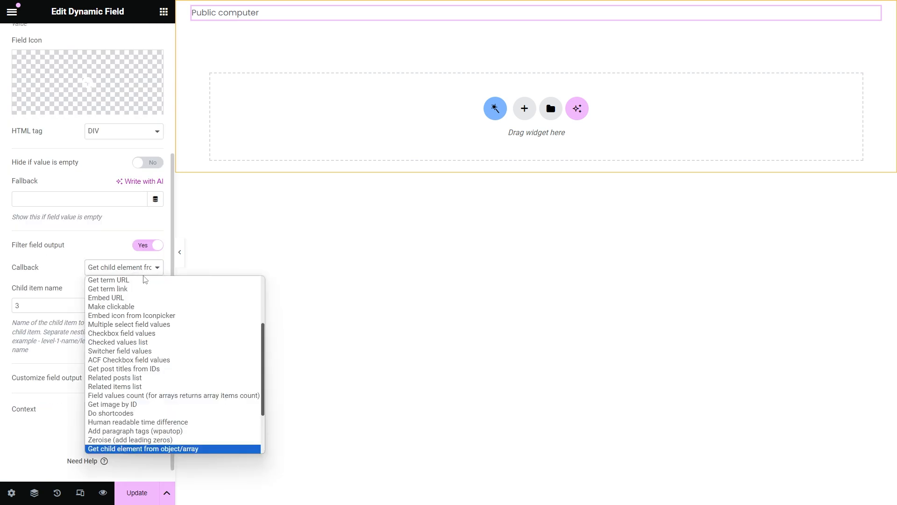
pyautogui.click(185, 333)
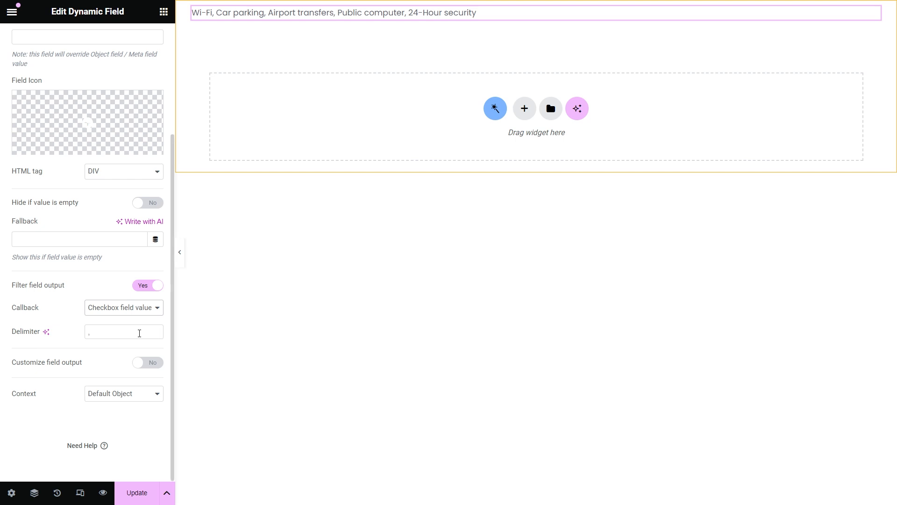
# Step: Switch to Checked values list with 2 columns and dividers in the global Divider colour
pyautogui.click(145, 308)
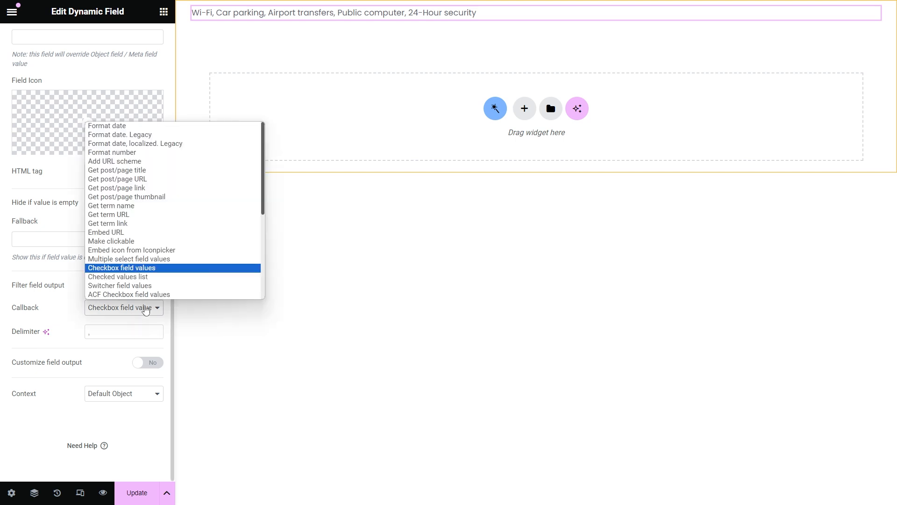
pyautogui.click(169, 278)
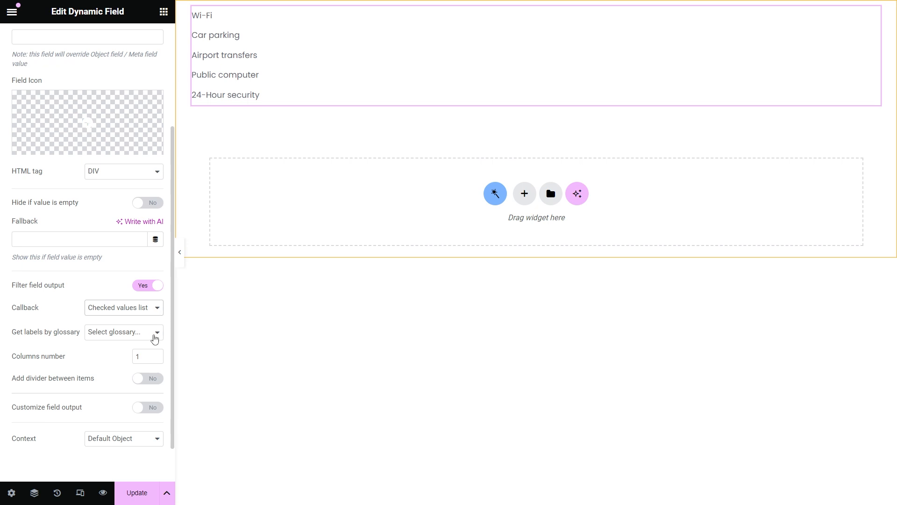
pyautogui.click(157, 355)
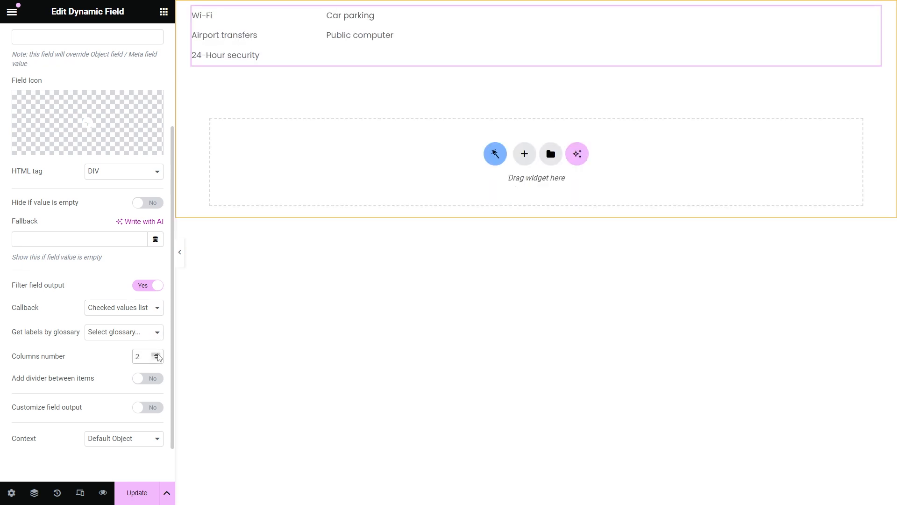
pyautogui.click(148, 378)
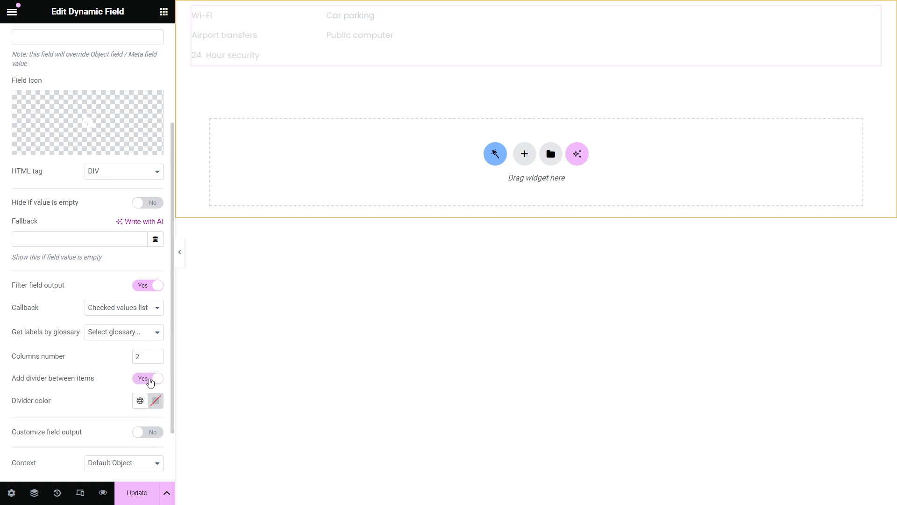
pyautogui.click(145, 406)
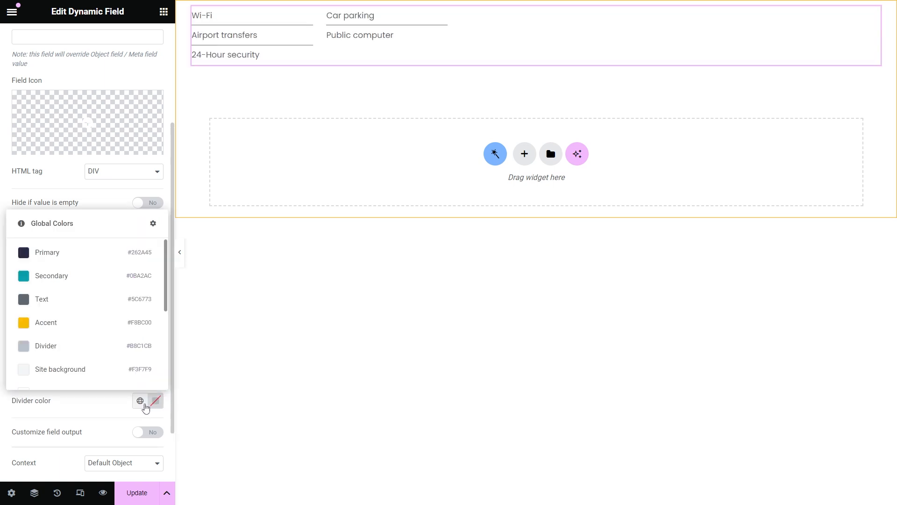
pyautogui.click(128, 346)
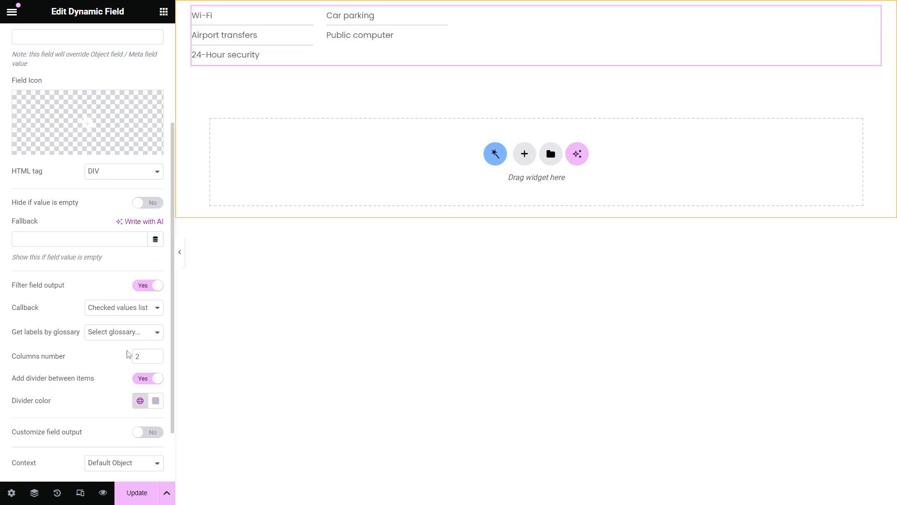
pyautogui.click(144, 307)
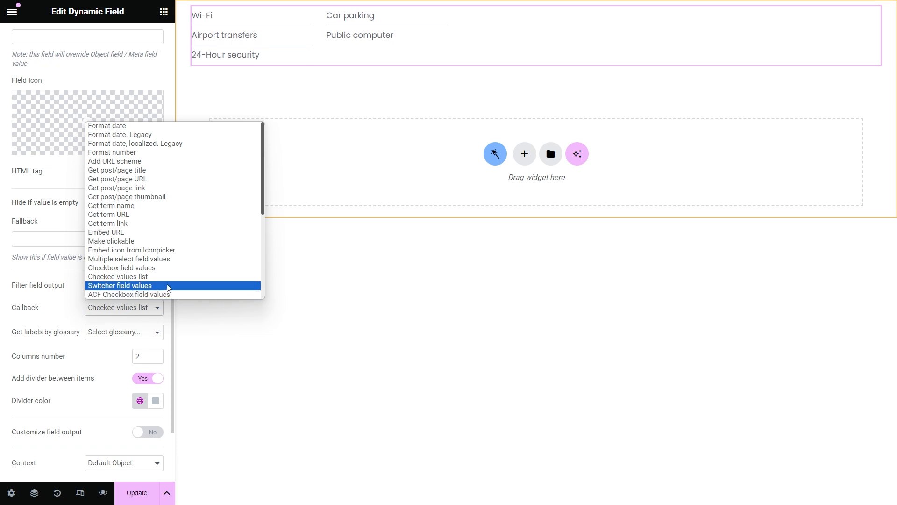
# Step: Apply Switcher field values with texts 'Pets allowed' and 'Pets not allowed'
pyautogui.click(168, 286)
pyautogui.click(71, 360)
pyautogui.write('P')
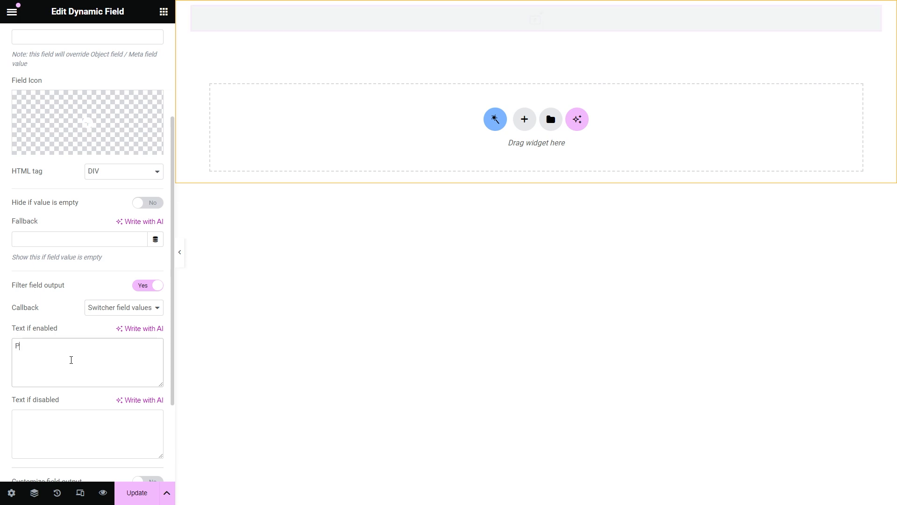
pyautogui.write('ets allowed')
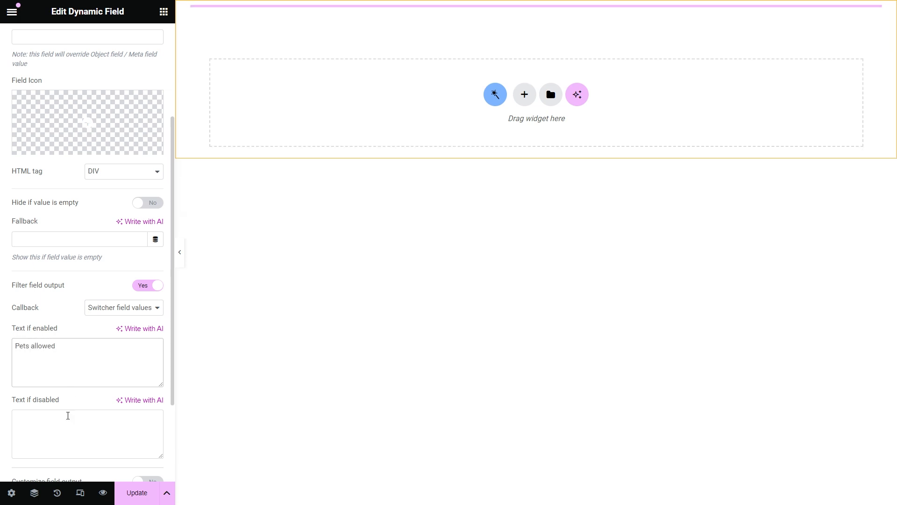
pyautogui.click(66, 430)
pyautogui.write('Pets not allowed')
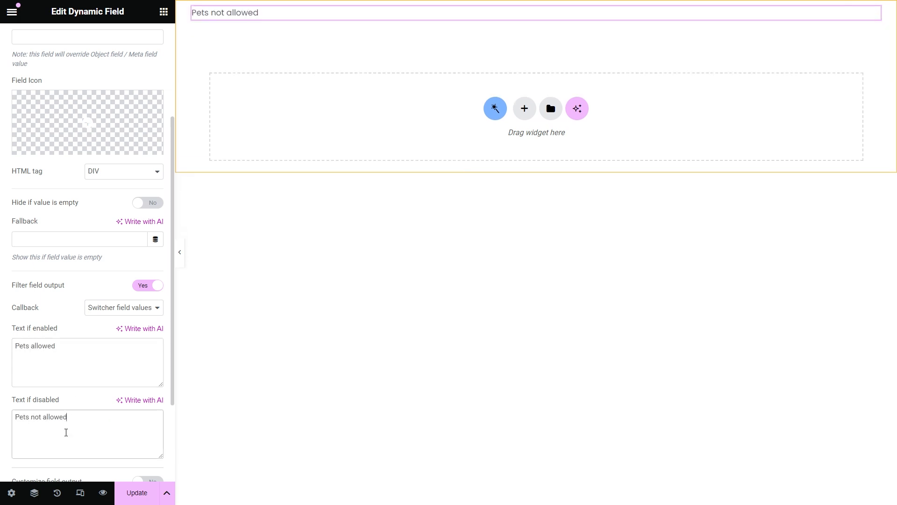
pyautogui.scroll(4, 88, 376)
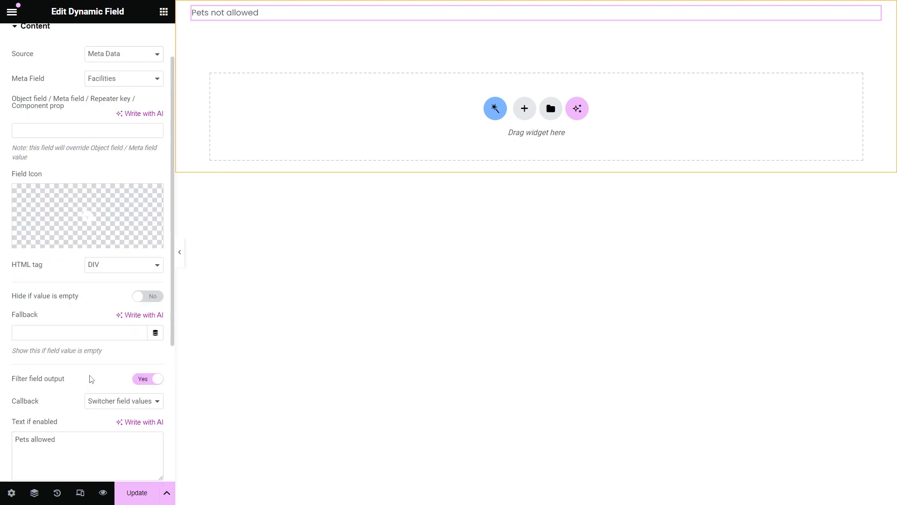
pyautogui.click(148, 133)
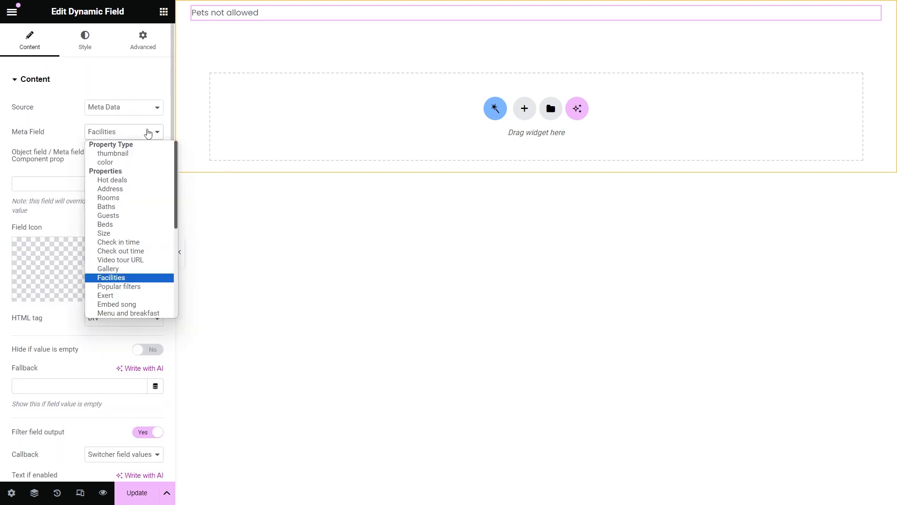
# Step: Try the Gallery meta field with the Get image by ID callback at Medium size
pyautogui.click(143, 268)
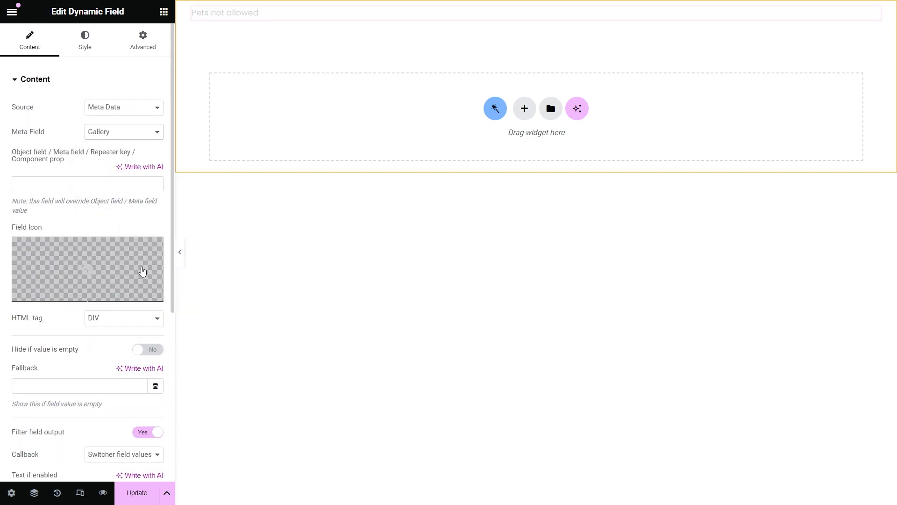
pyautogui.scroll(-4, 140, 267)
pyautogui.click(140, 267)
pyautogui.scroll(-6, 150, 294)
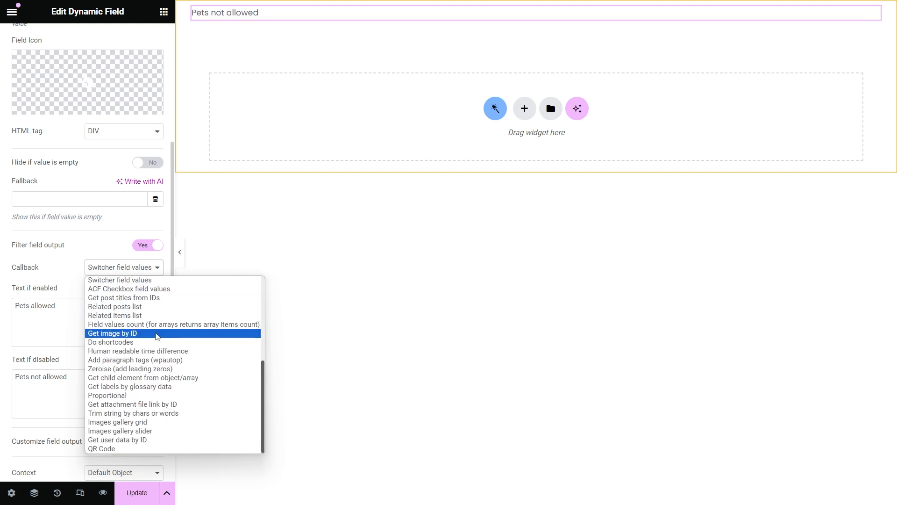
pyautogui.click(156, 334)
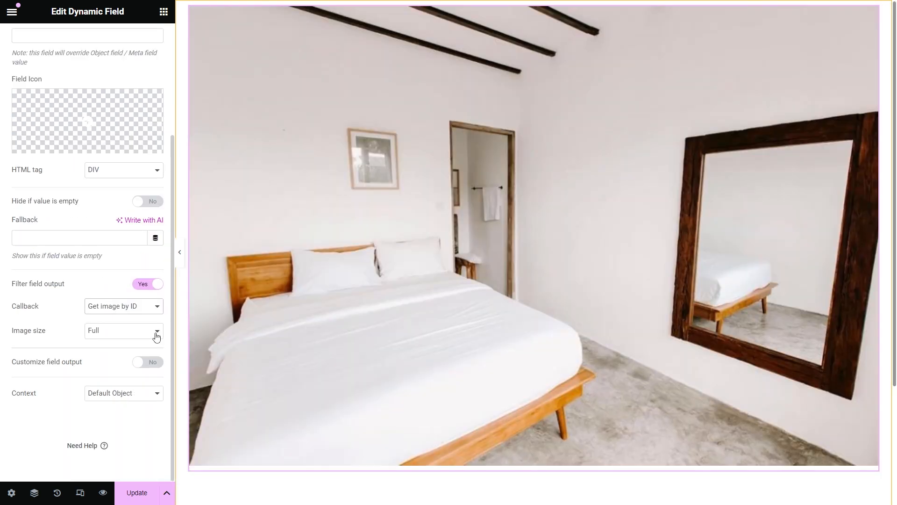
pyautogui.click(139, 330)
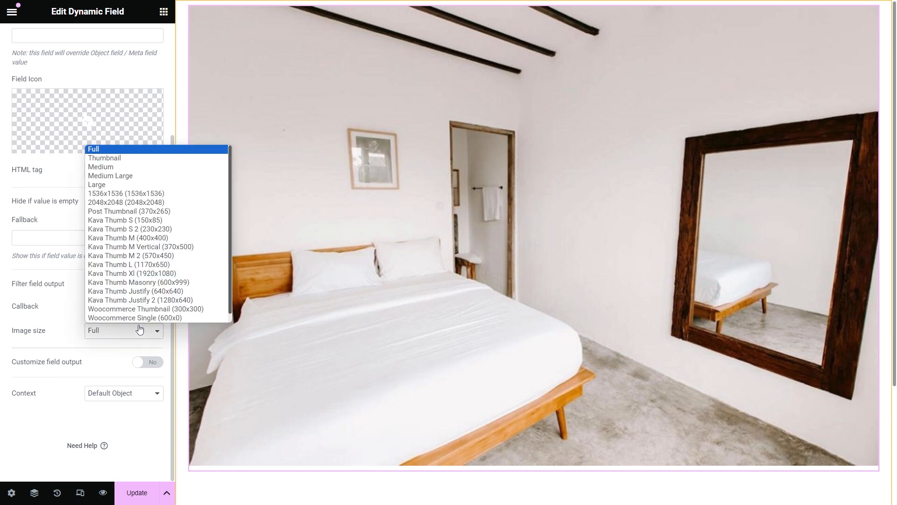
pyautogui.click(123, 168)
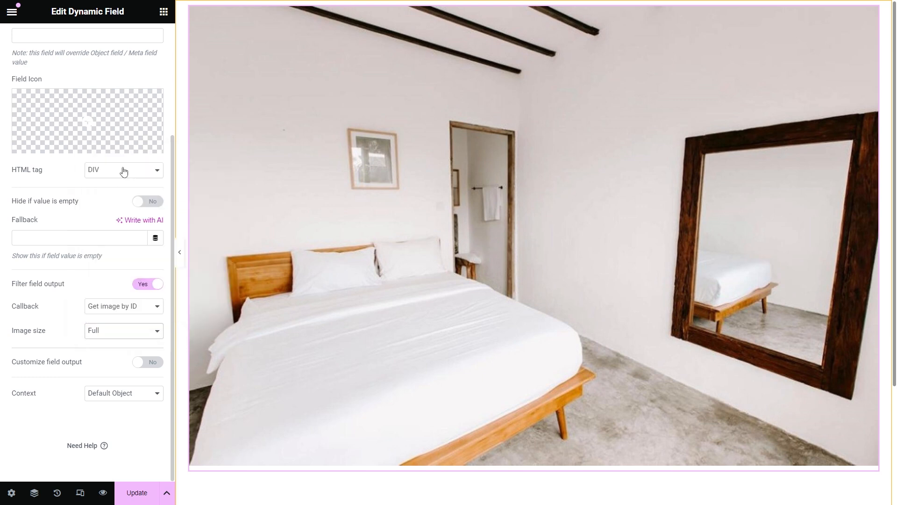
# Step: Output the Menu and breakfast field with the Get attachment file link by ID callback
pyautogui.scroll(3, 131, 173)
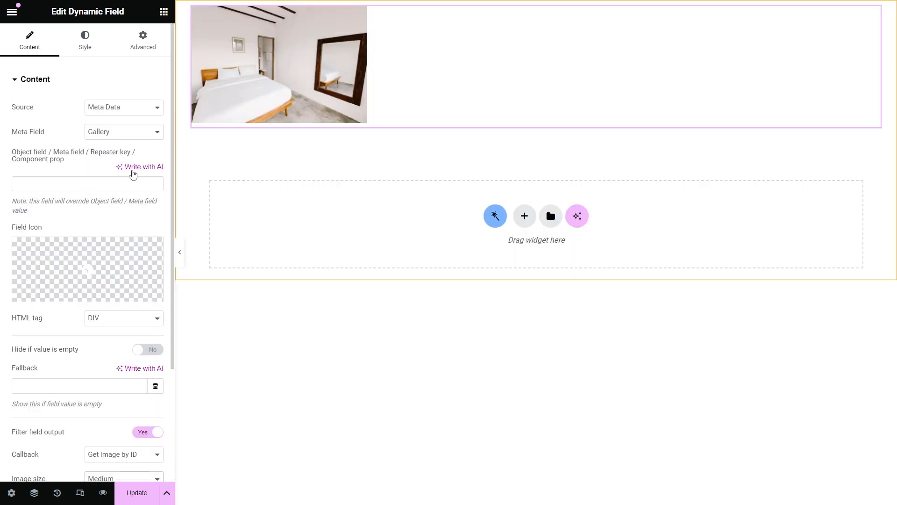
pyautogui.click(136, 132)
pyautogui.click(135, 313)
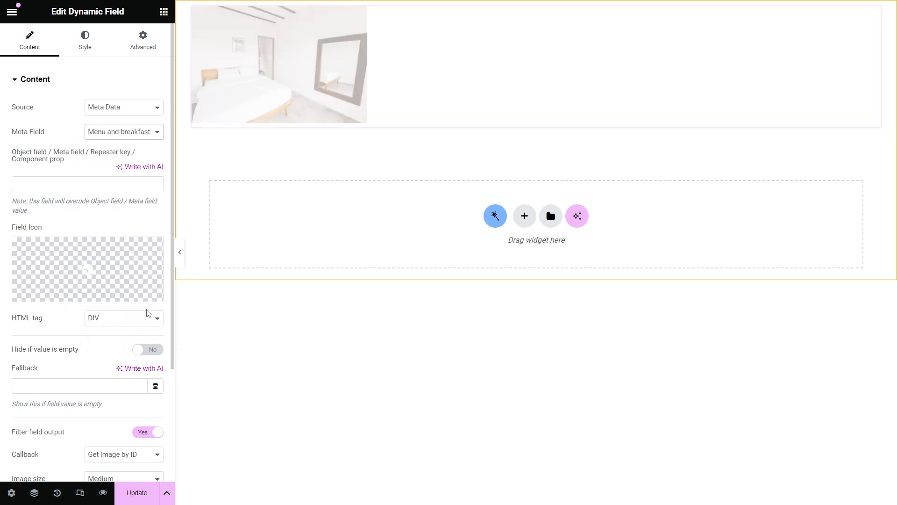
pyautogui.scroll(-3, 148, 313)
pyautogui.click(147, 314)
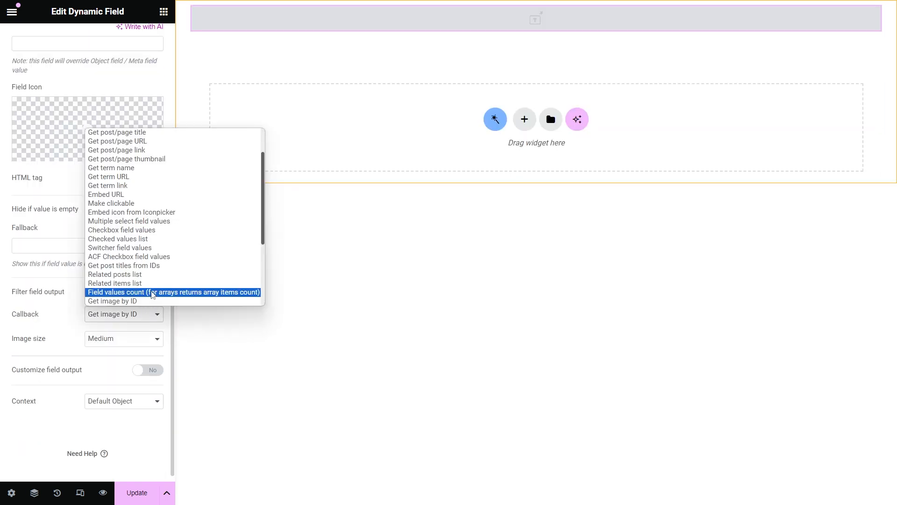
pyautogui.scroll(-5, 154, 280)
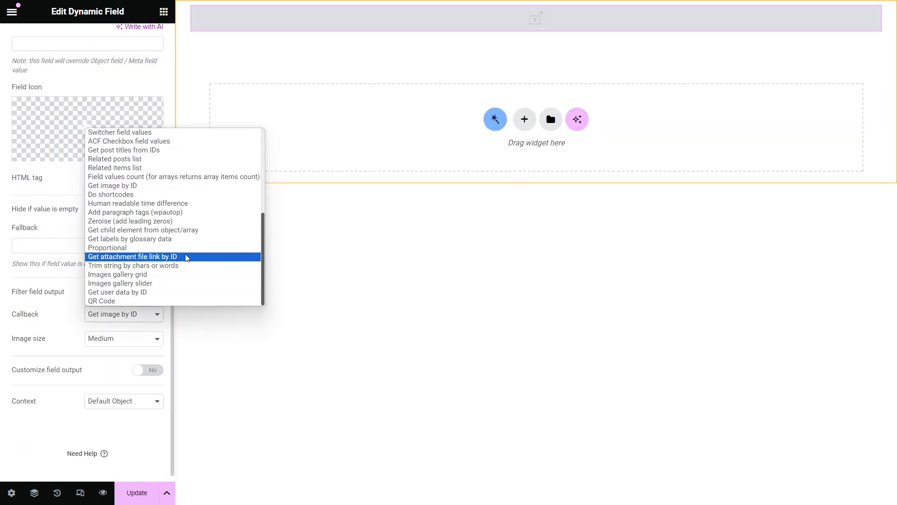
pyautogui.click(191, 257)
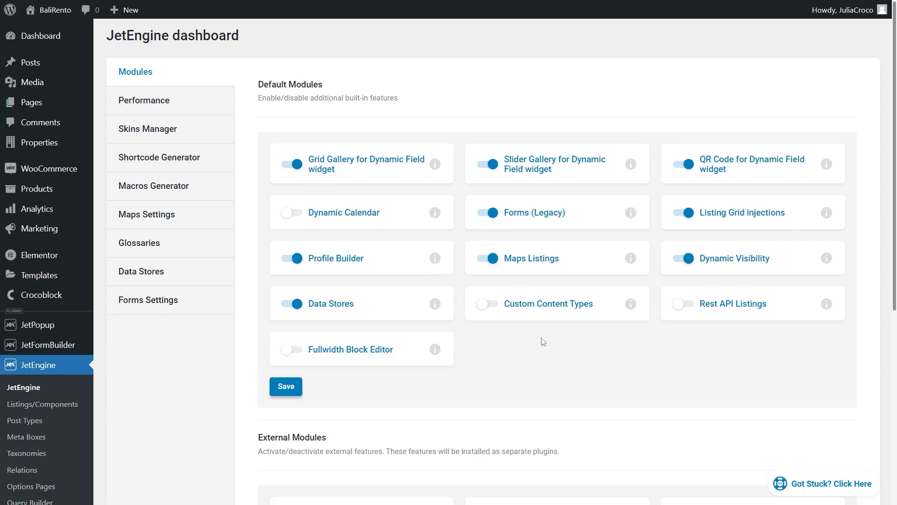
pyautogui.scroll(-4, 582, 356)
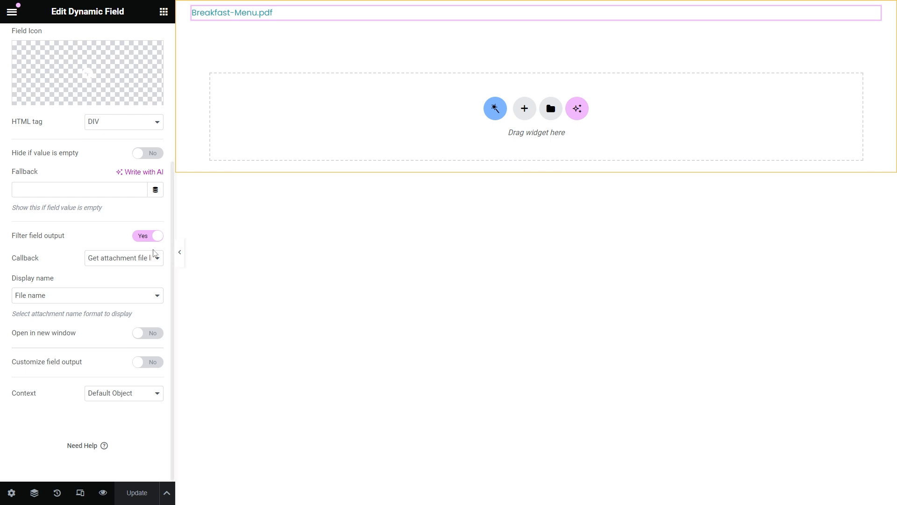
# Step: Preview the attachment title, Current post title and Parent post title as the link's display name
pyautogui.click(89, 296)
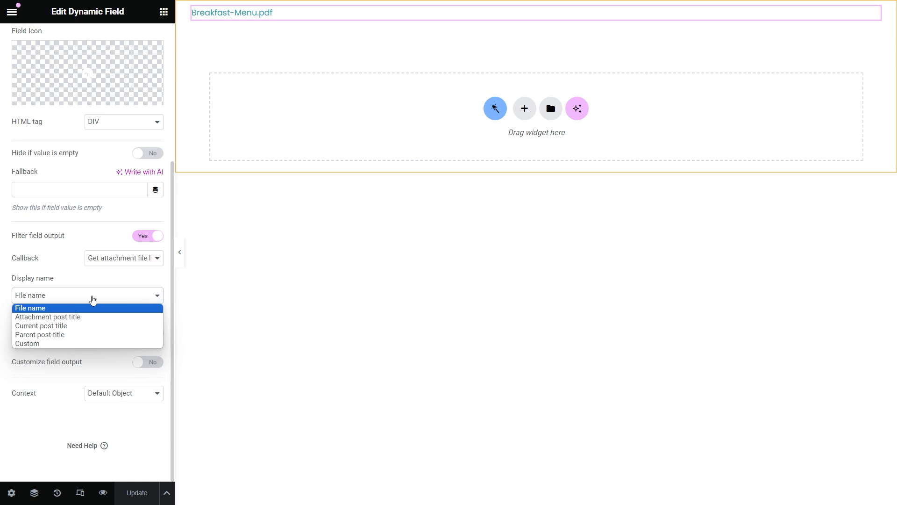
pyautogui.click(111, 320)
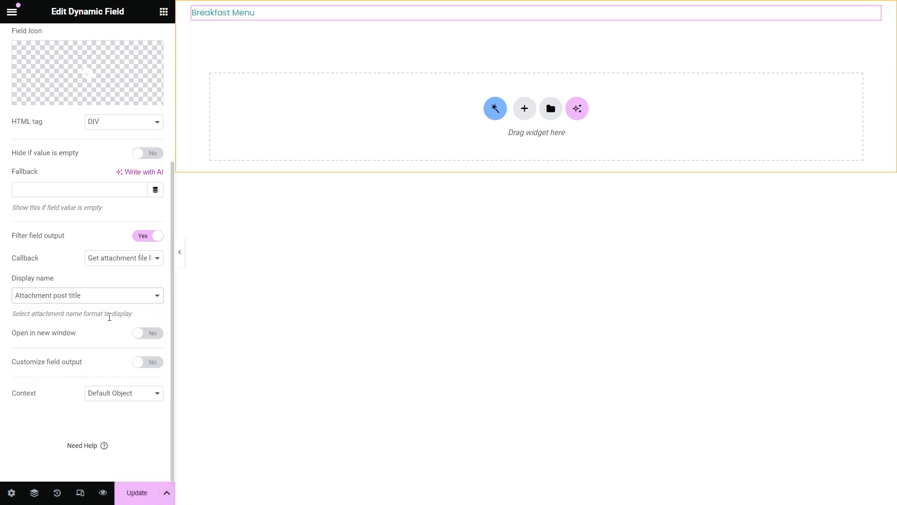
pyautogui.click(104, 295)
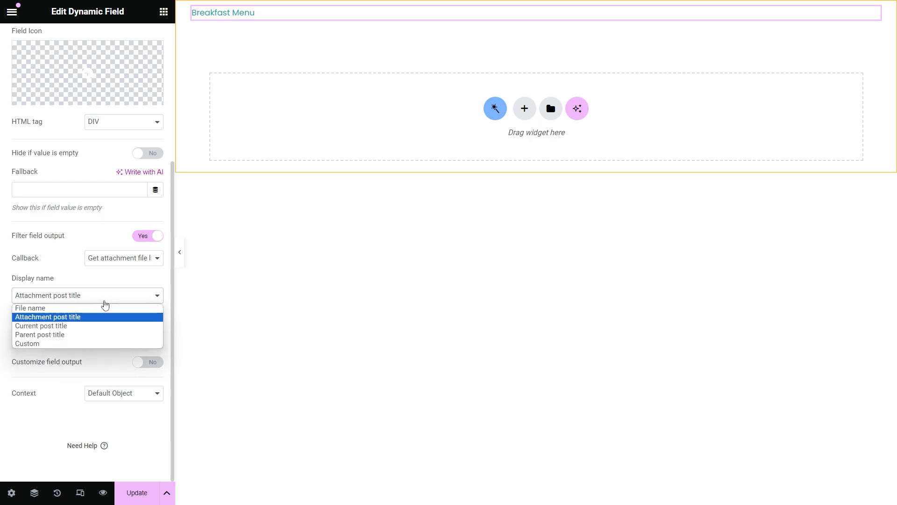
pyautogui.click(104, 326)
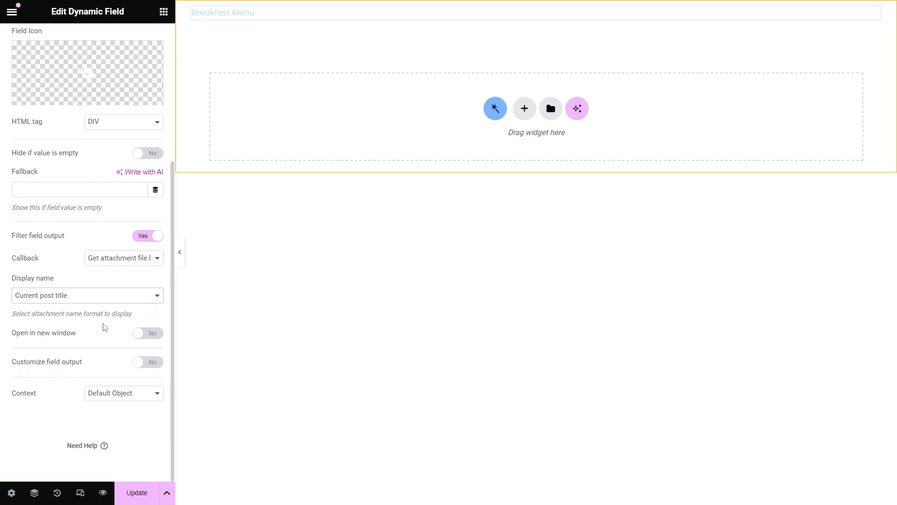
pyautogui.click(96, 295)
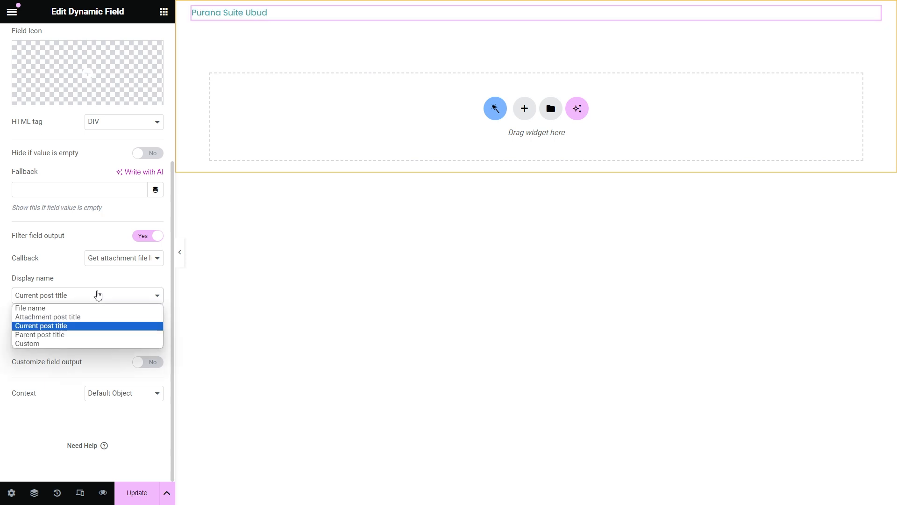
pyautogui.click(94, 335)
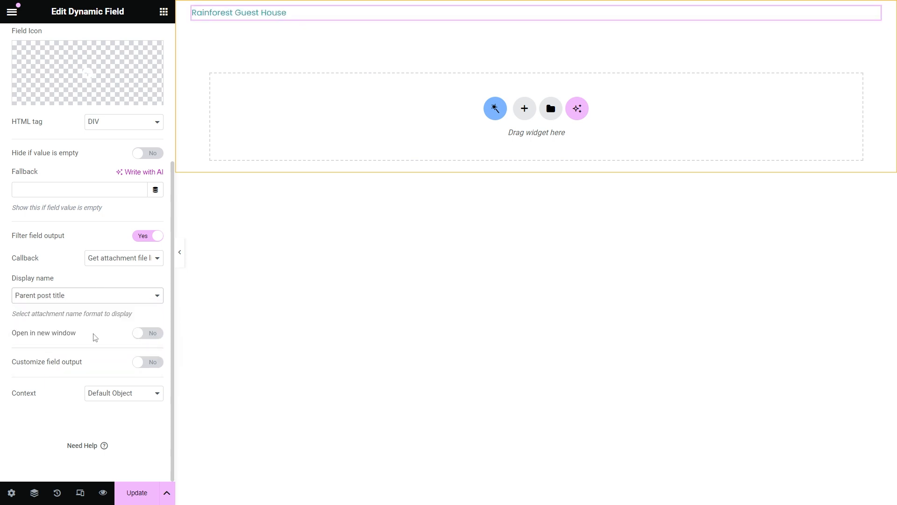
# Step: Set the display name to Custom with the label 'Breakfast Menu File'
pyautogui.click(95, 295)
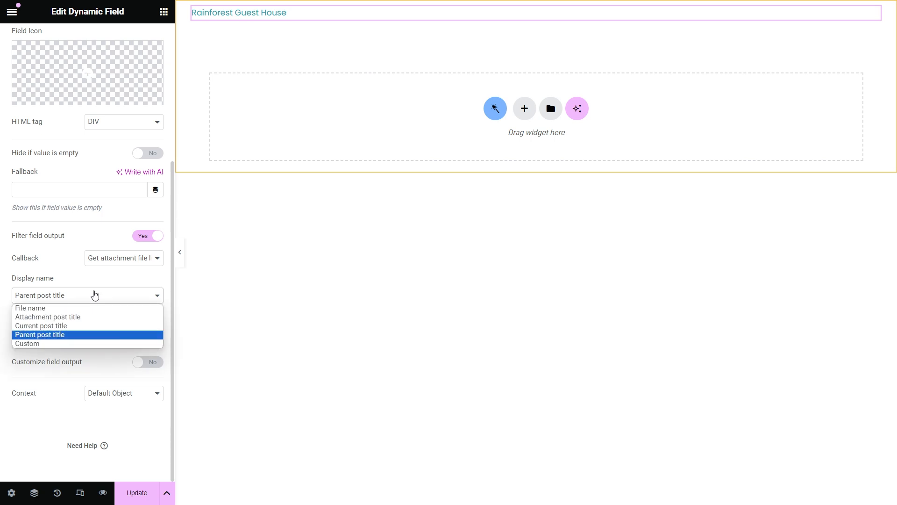
pyautogui.click(94, 343)
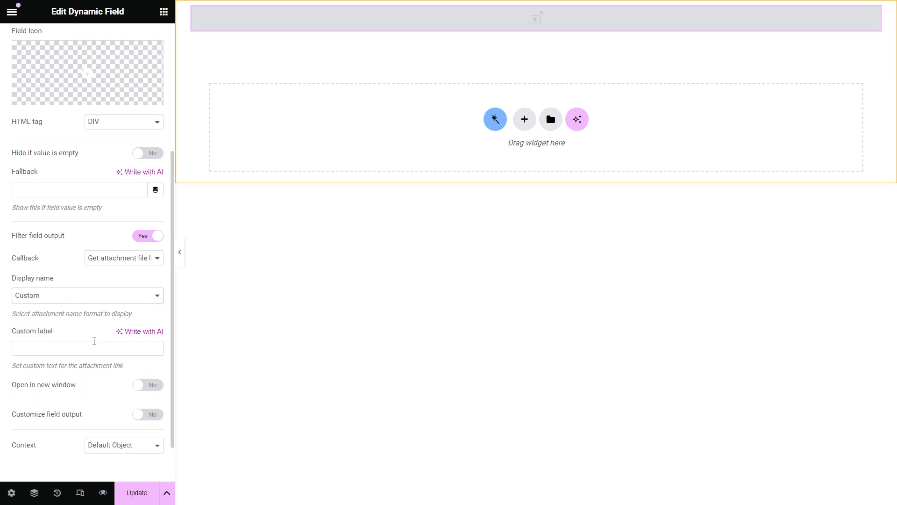
pyautogui.click(80, 348)
pyautogui.write('Breakfast Menu File')
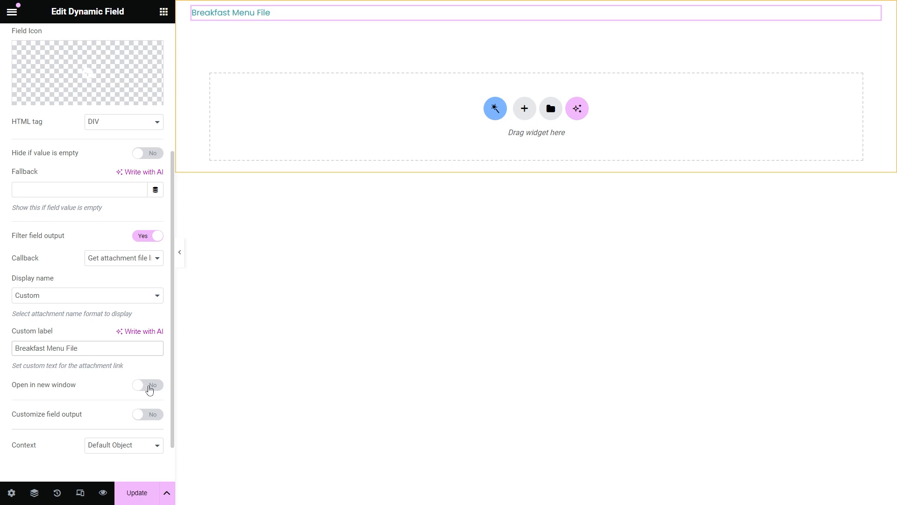
pyautogui.scroll(5, 149, 387)
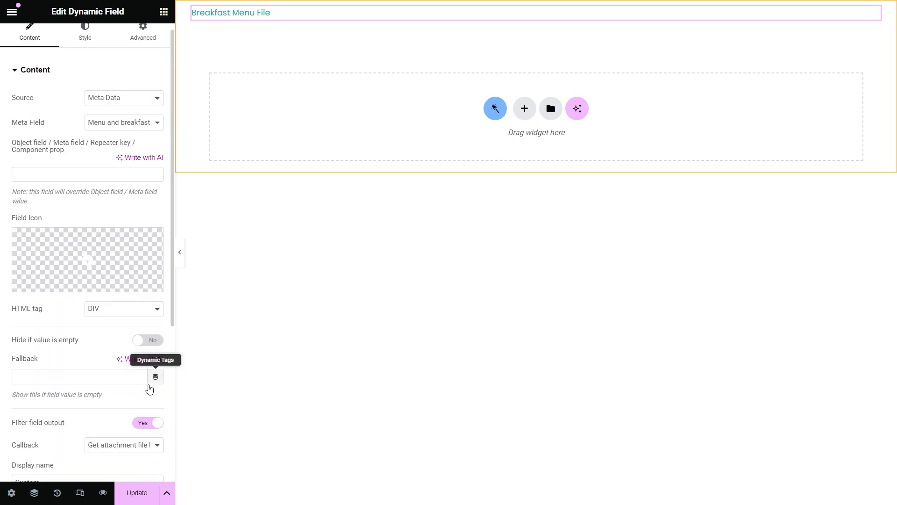
# Step: Switch the meta field to Gallery and render it with the Images gallery grid callback
pyautogui.click(156, 133)
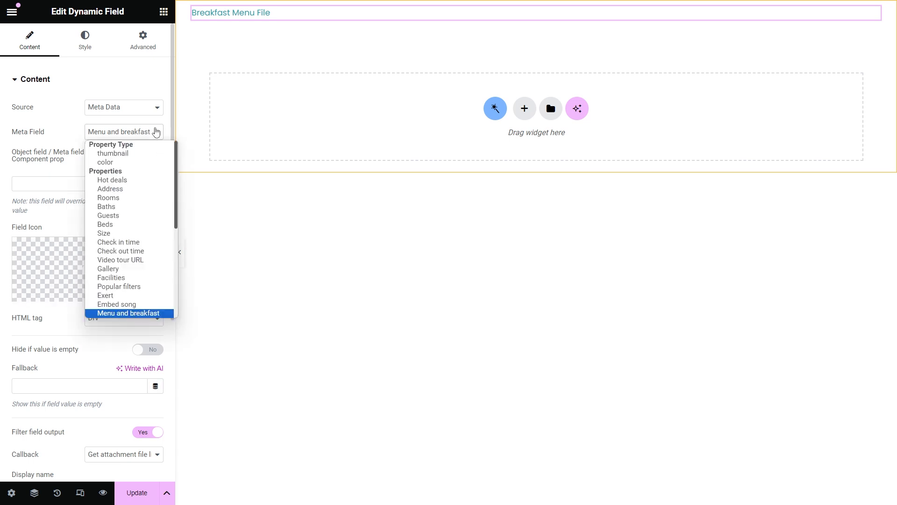
pyautogui.click(148, 268)
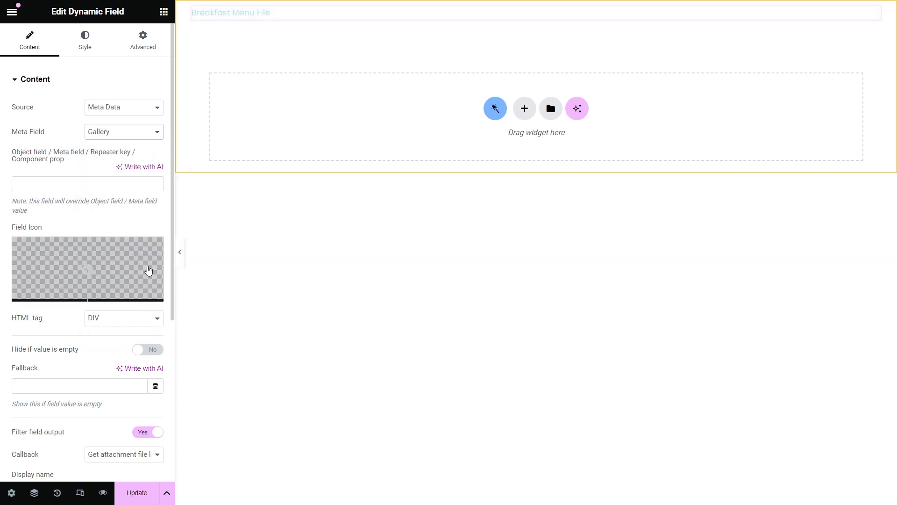
pyautogui.scroll(-3, 148, 270)
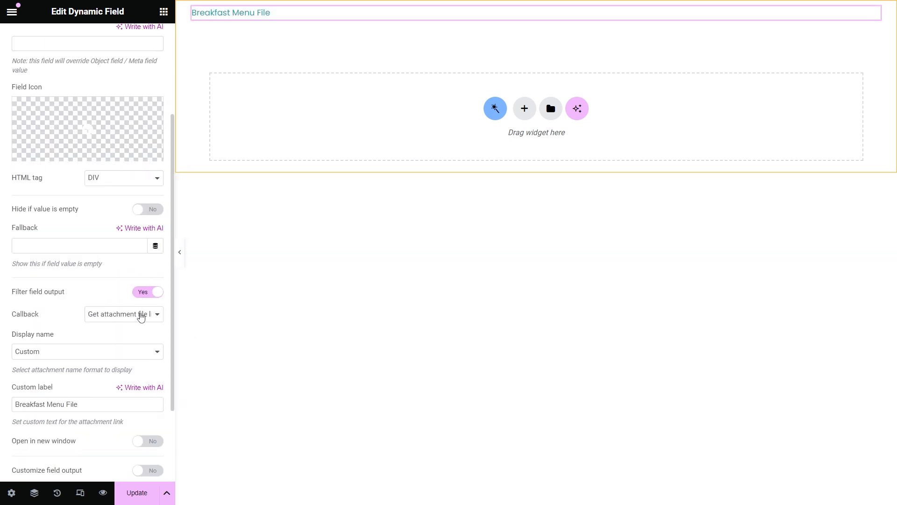
pyautogui.click(141, 317)
pyautogui.scroll(-1, 207, 280)
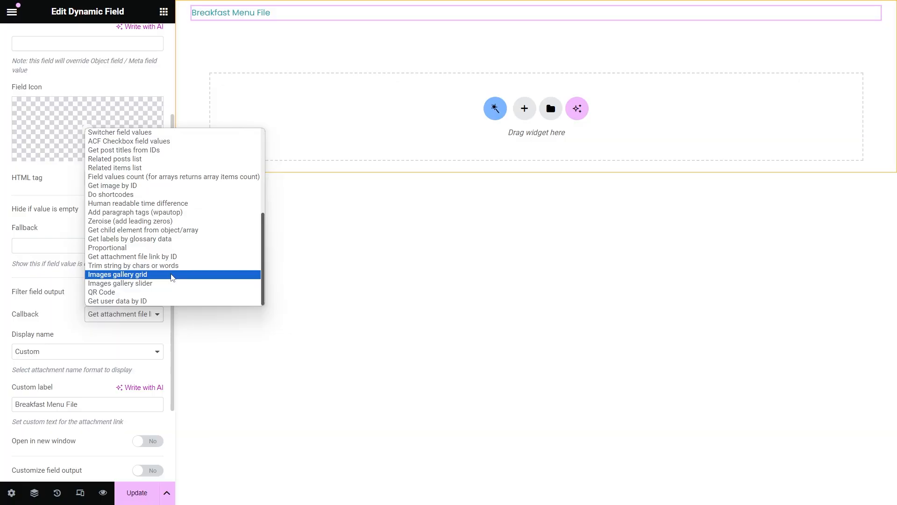
pyautogui.click(171, 275)
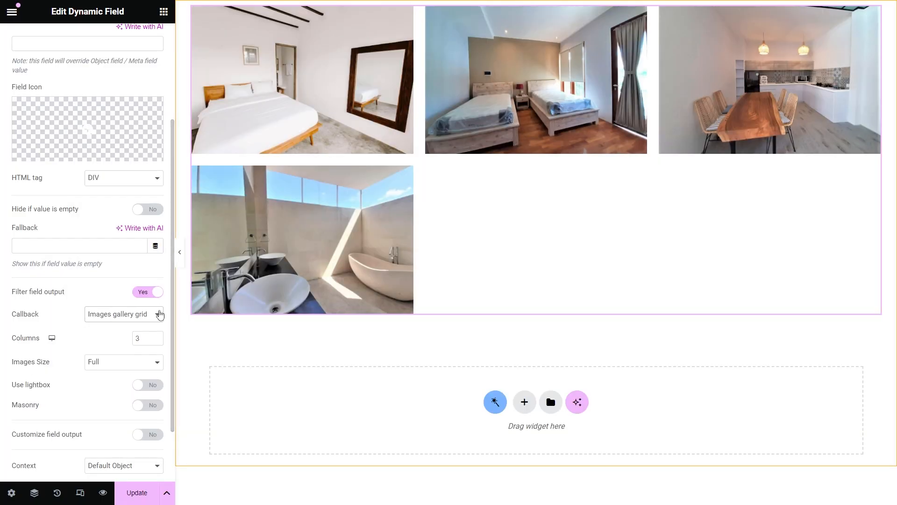
# Step: Set the gallery to 4 columns of Medium-size images with lightbox enabled
pyautogui.click(155, 338)
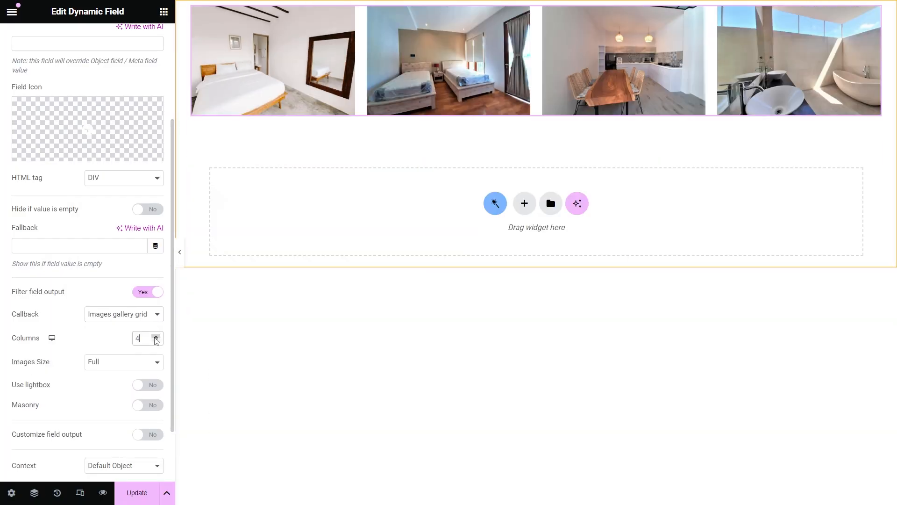
pyautogui.click(138, 362)
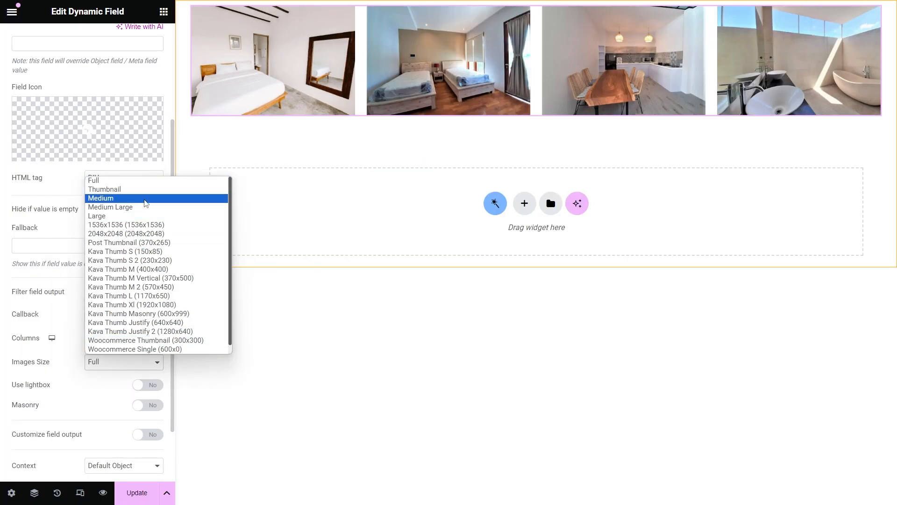
pyautogui.click(146, 198)
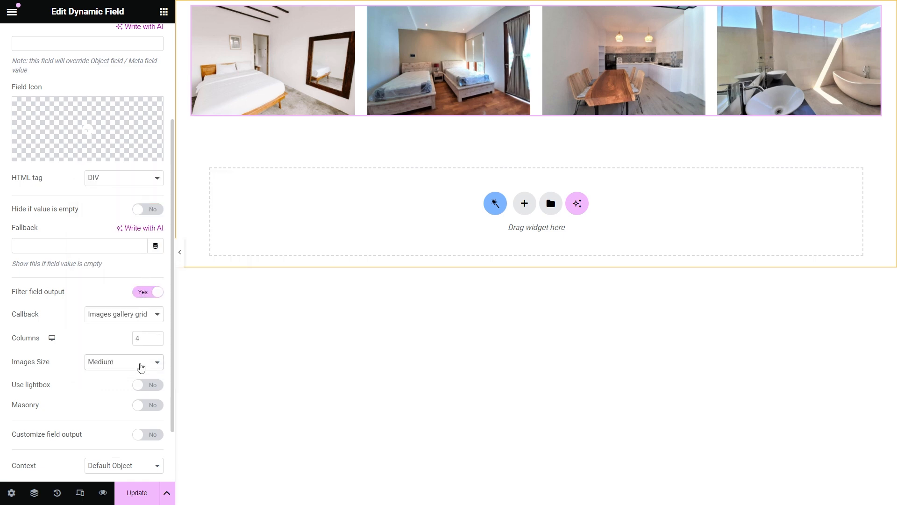
pyautogui.click(145, 385)
# Step: Check the lightbox on the first gallery image, then return to the Dynamic Field settings
pyautogui.click(273, 61)
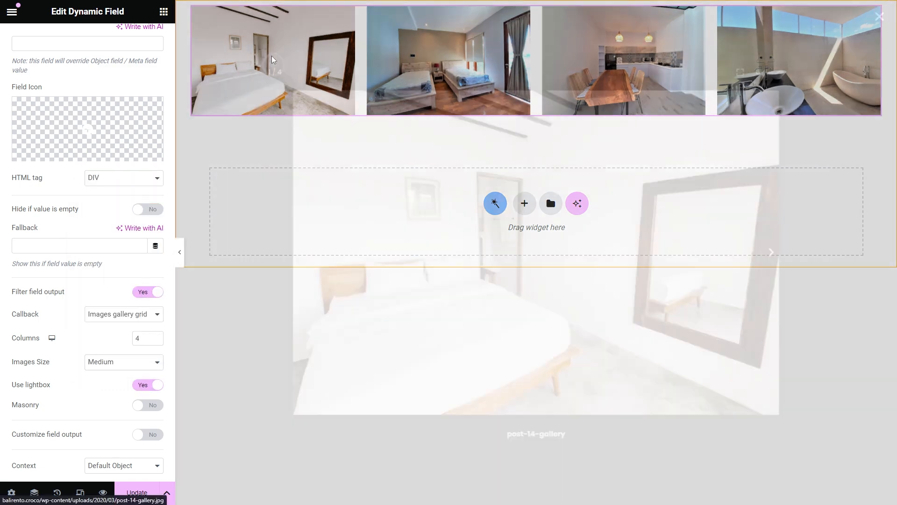
pyautogui.click(879, 17)
pyautogui.click(362, 110)
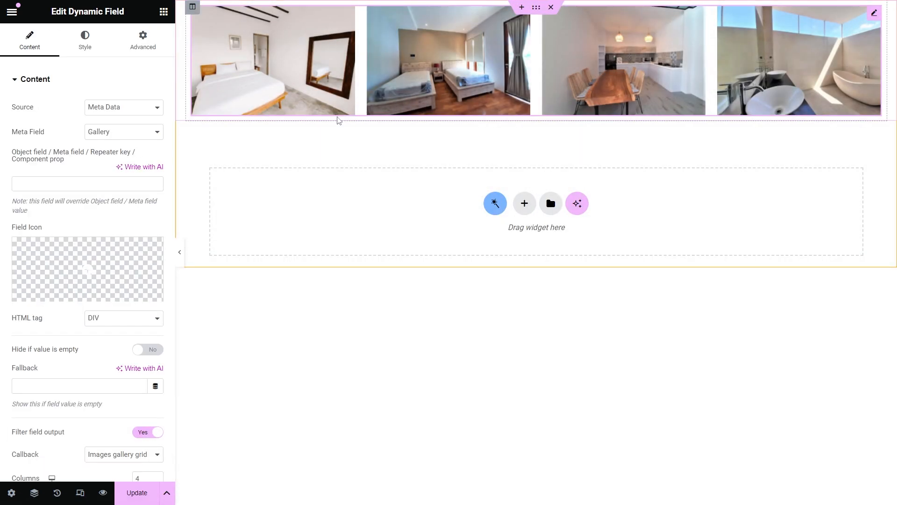
pyautogui.scroll(-4, 131, 277)
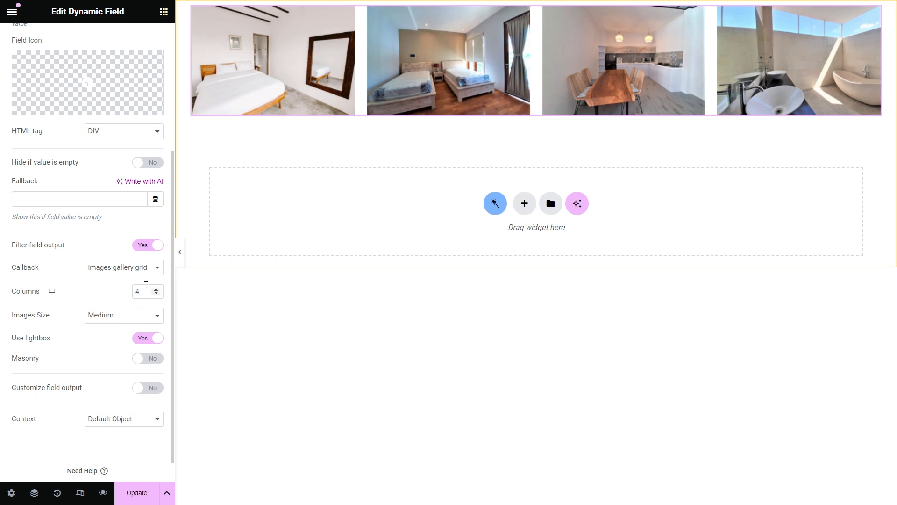
pyautogui.click(155, 268)
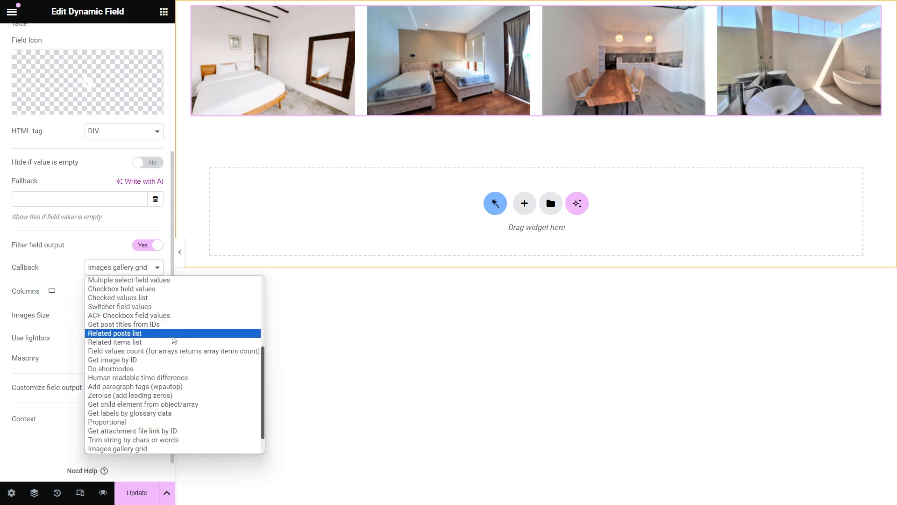
# Step: Switch to the Images gallery slider callback with Medium images and 2 slides to show
pyautogui.scroll(-1, 154, 334)
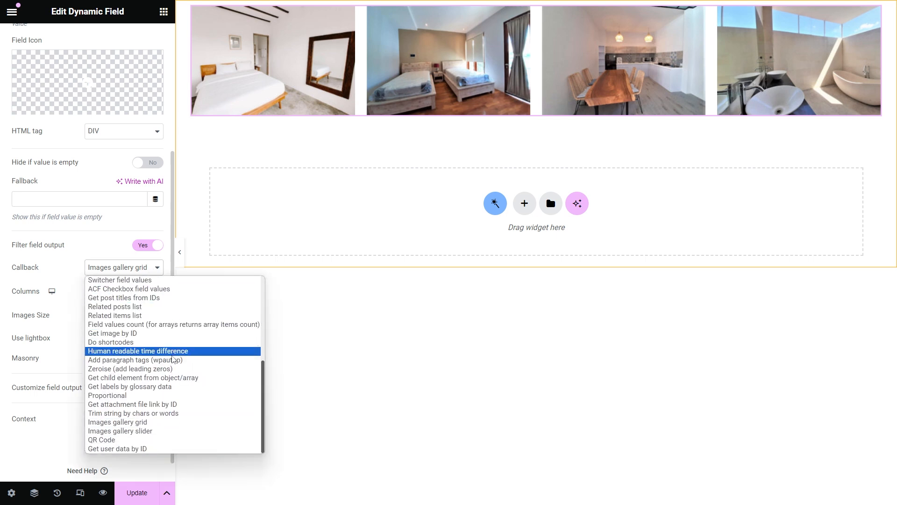
pyautogui.click(167, 431)
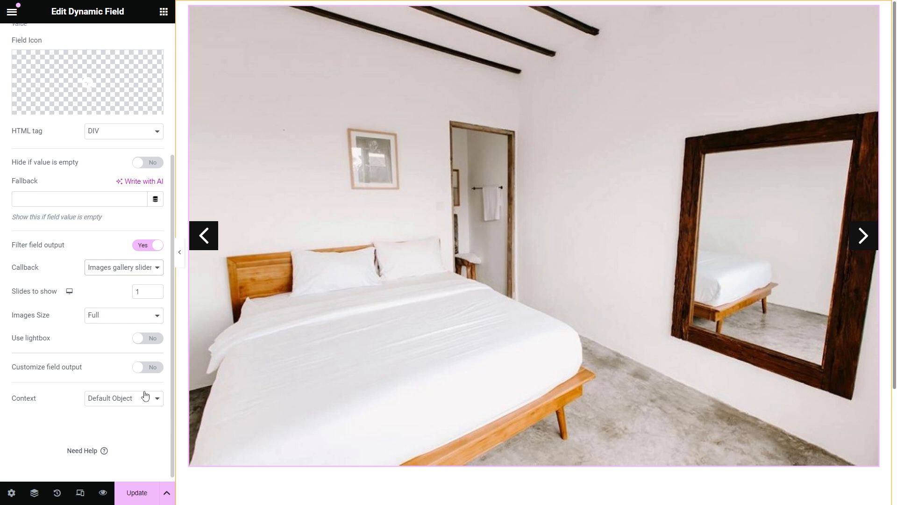
pyautogui.click(123, 315)
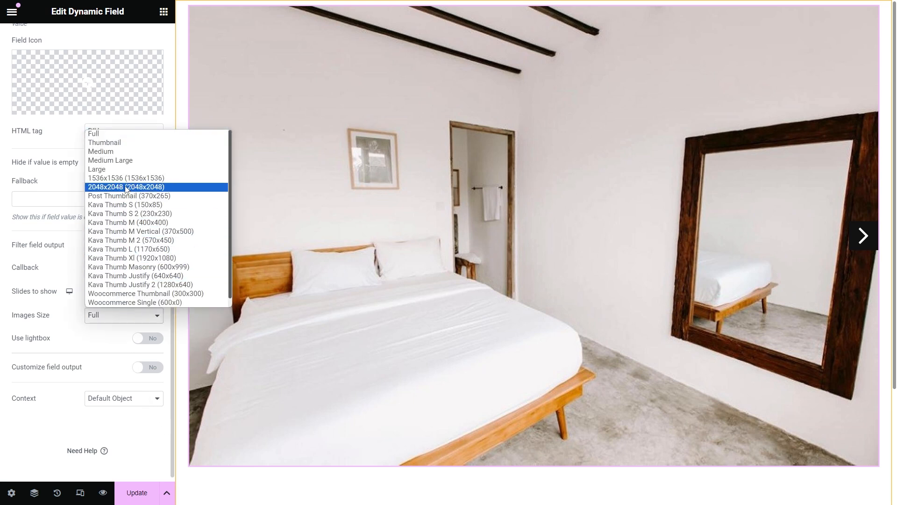
pyautogui.click(130, 152)
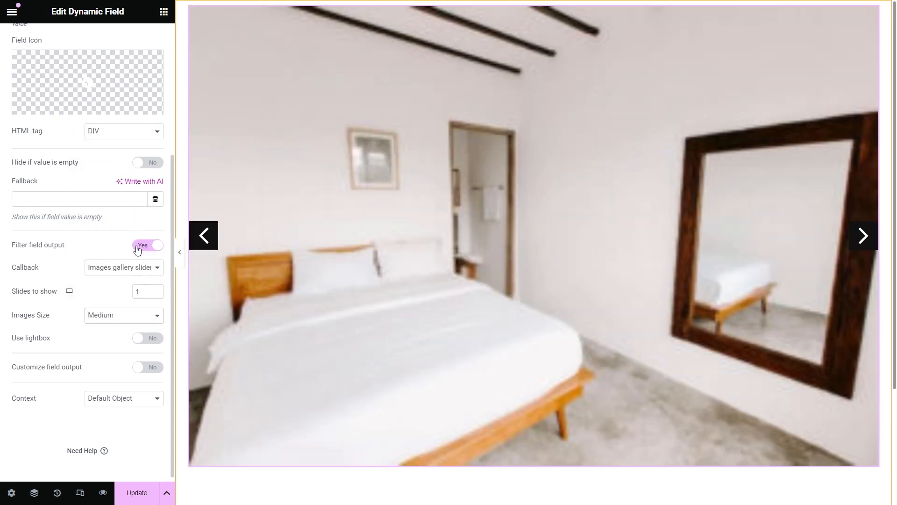
pyautogui.click(156, 290)
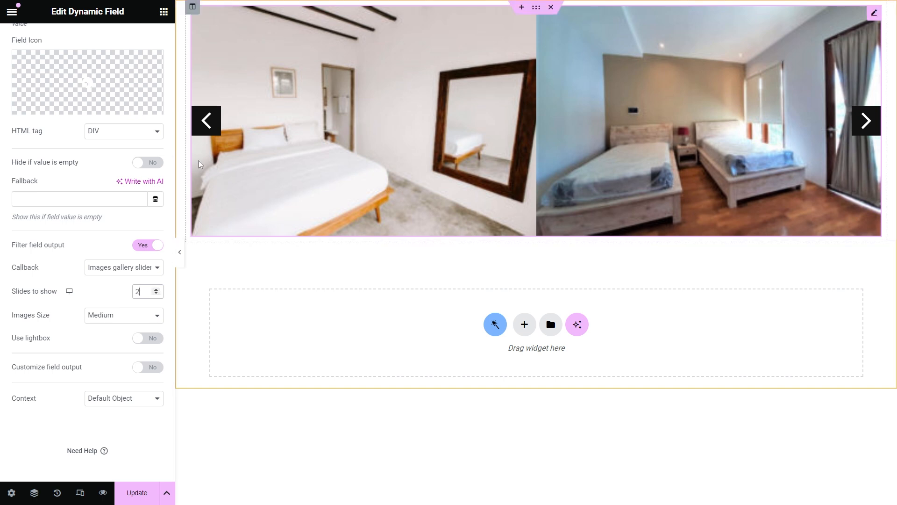
# Step: Step the slider back three times to test its arrows
pyautogui.click(208, 122)
pyautogui.click(208, 123)
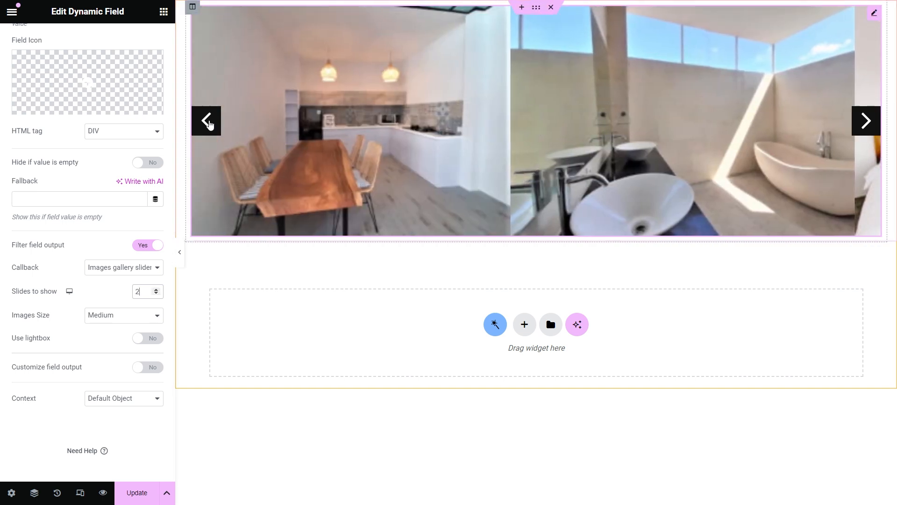
pyautogui.click(208, 123)
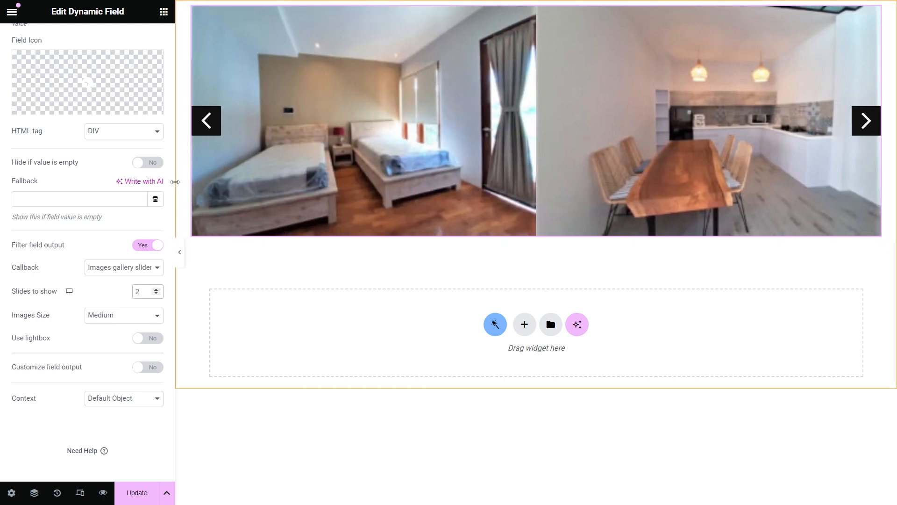
pyautogui.click(136, 267)
pyautogui.scroll(3, 154, 294)
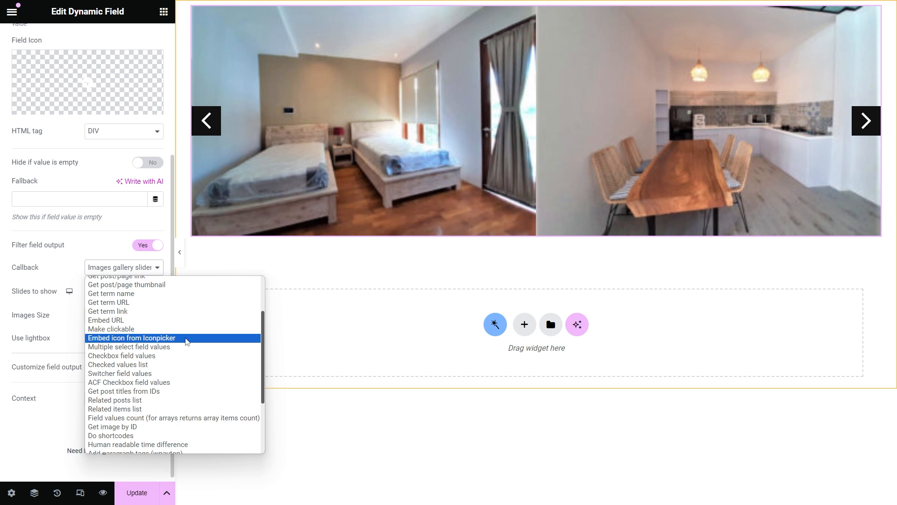
# Step: Apply the Add paragraph tags callback and switch the meta field to Exert
pyautogui.scroll(-3, 187, 343)
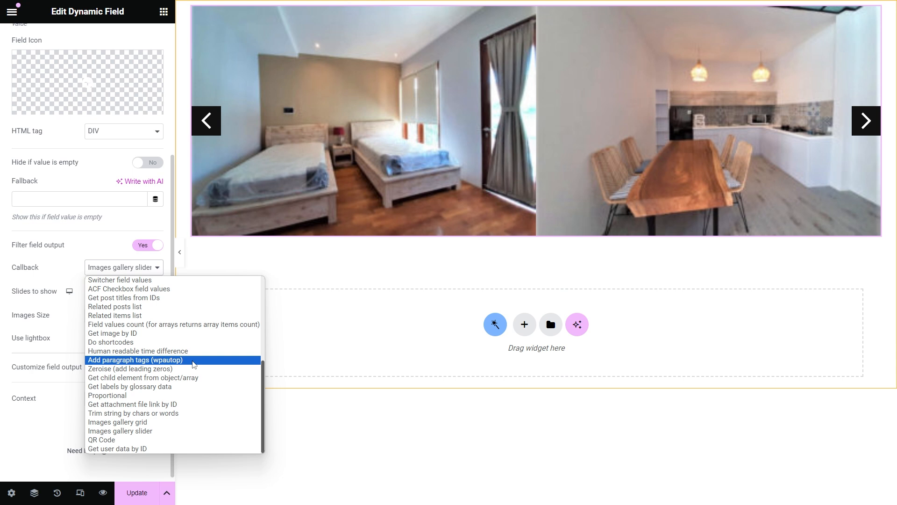
pyautogui.click(193, 360)
pyautogui.scroll(3, 120, 134)
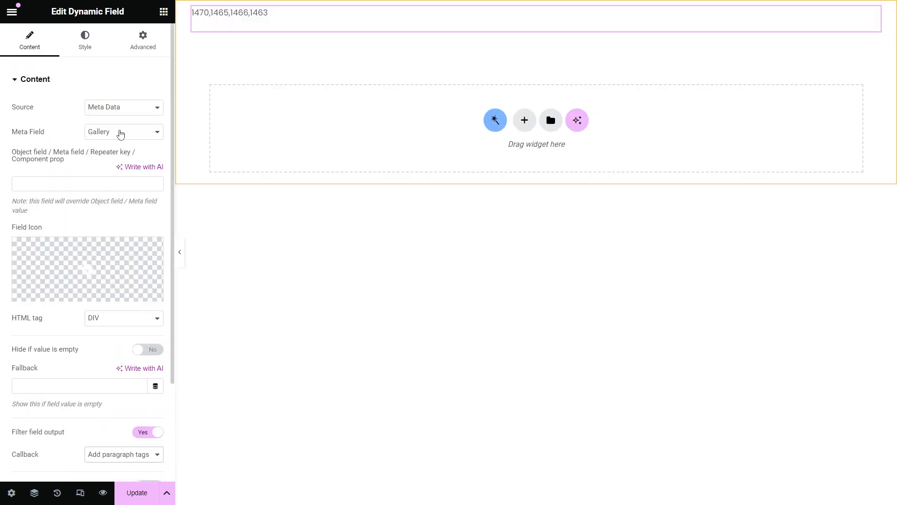
pyautogui.click(120, 134)
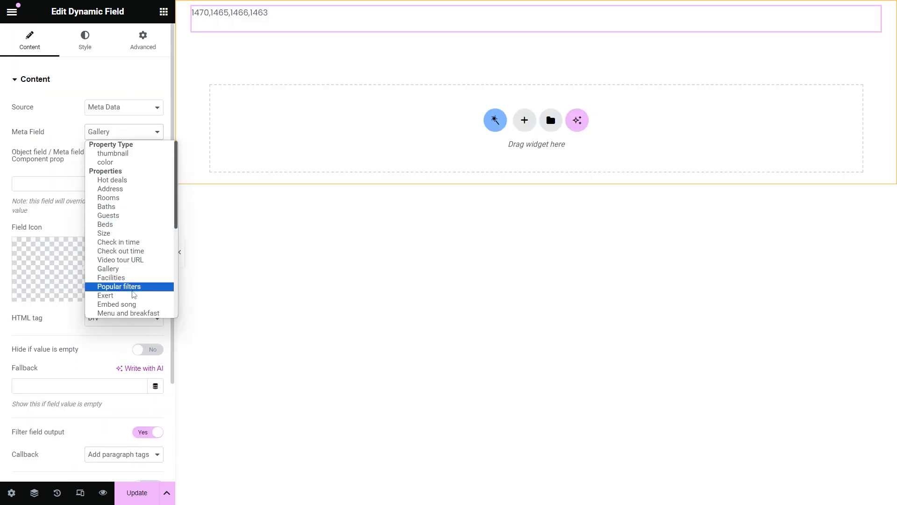
pyautogui.click(133, 295)
pyautogui.scroll(-3, 133, 294)
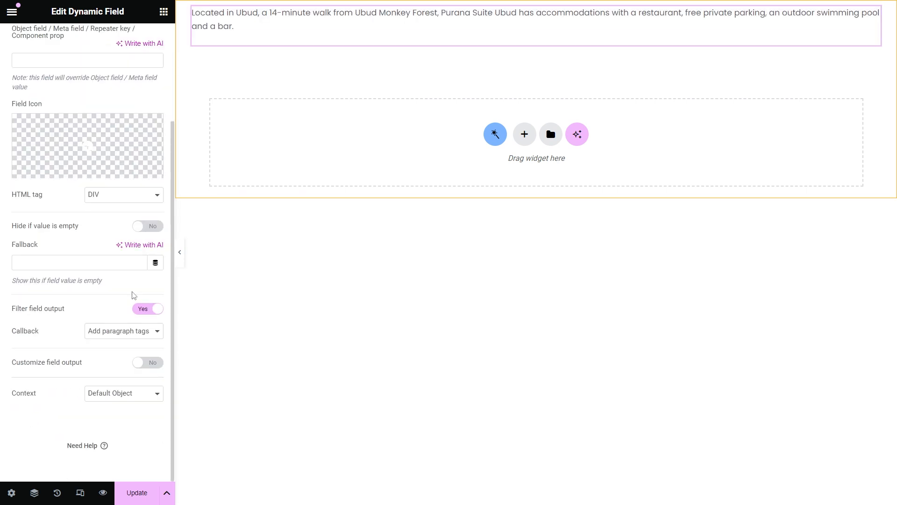
# Step: Apply the Trim string by chars or words callback with a length of 30
pyautogui.click(138, 331)
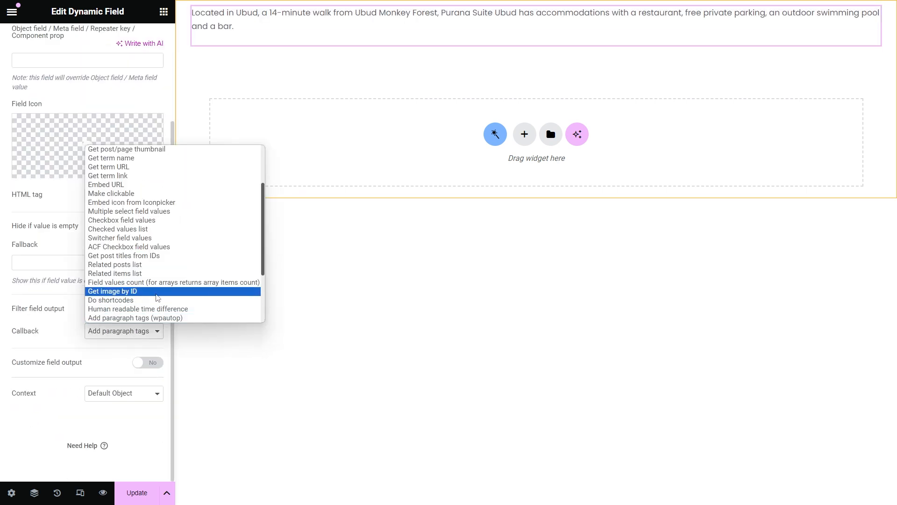
pyautogui.scroll(-2, 157, 298)
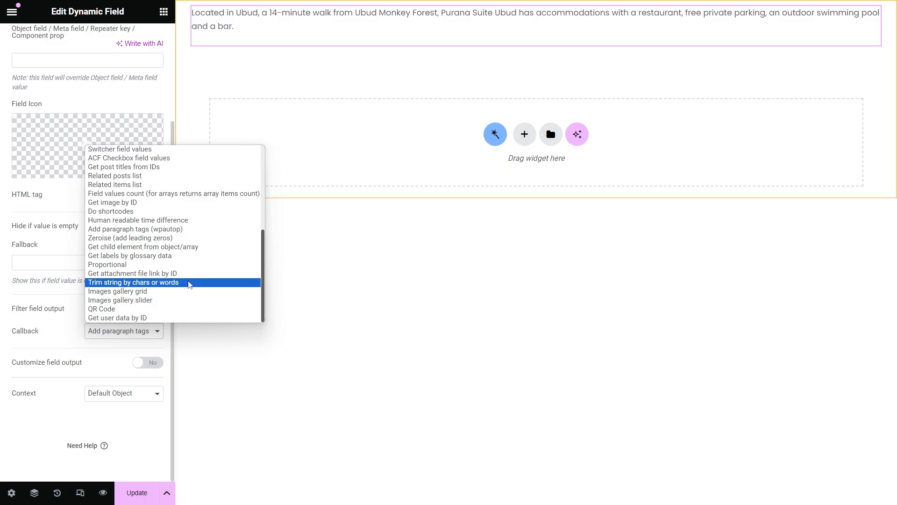
pyautogui.click(189, 282)
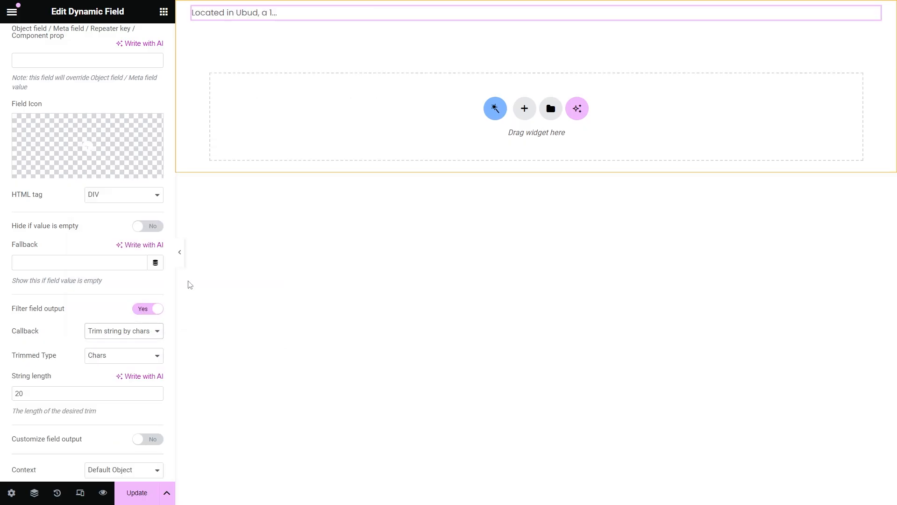
pyautogui.doubleClick(17, 394)
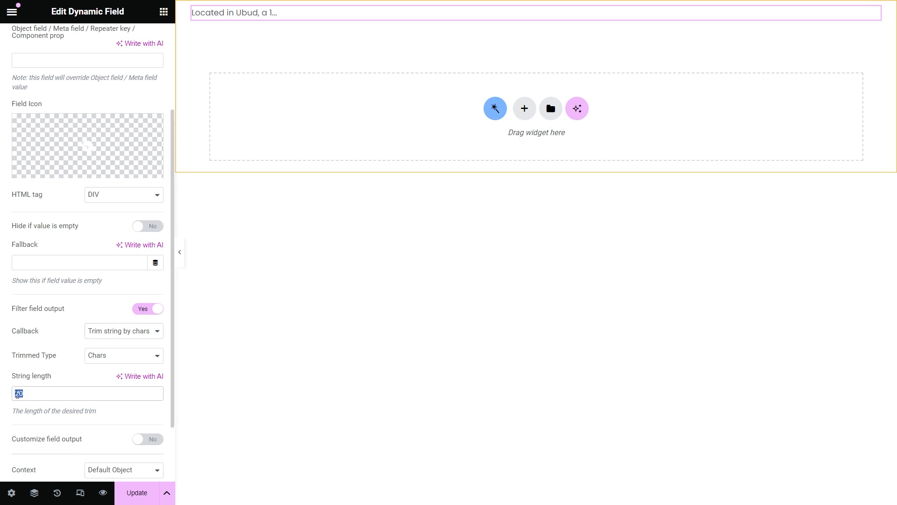
pyautogui.write('30')
# Step: Change the trimmed type to Words and the string length to 15
pyautogui.click(117, 355)
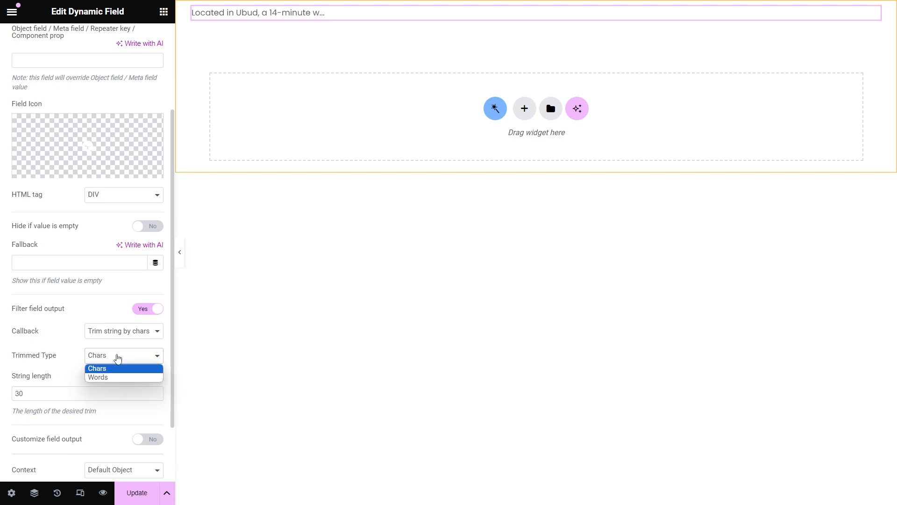
pyautogui.click(119, 376)
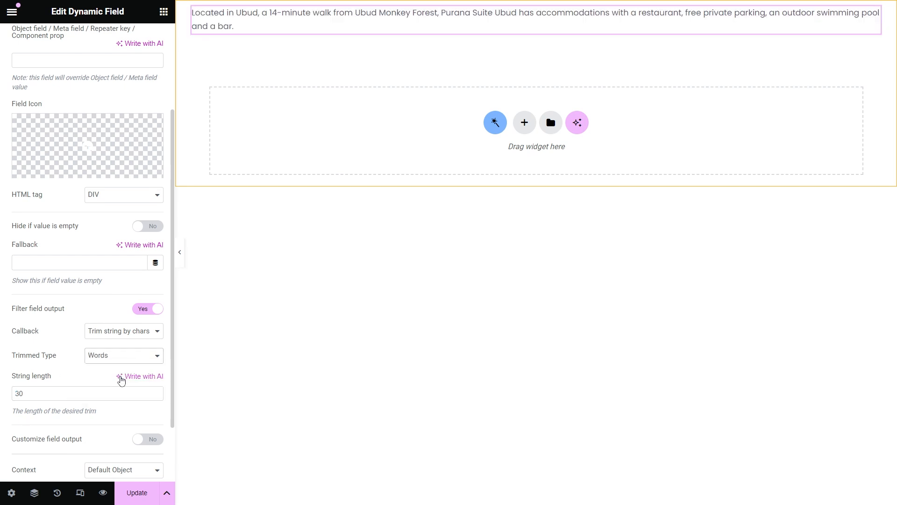
pyautogui.moveTo(36, 397); pyautogui.dragTo(16, 395)
pyautogui.write('15')
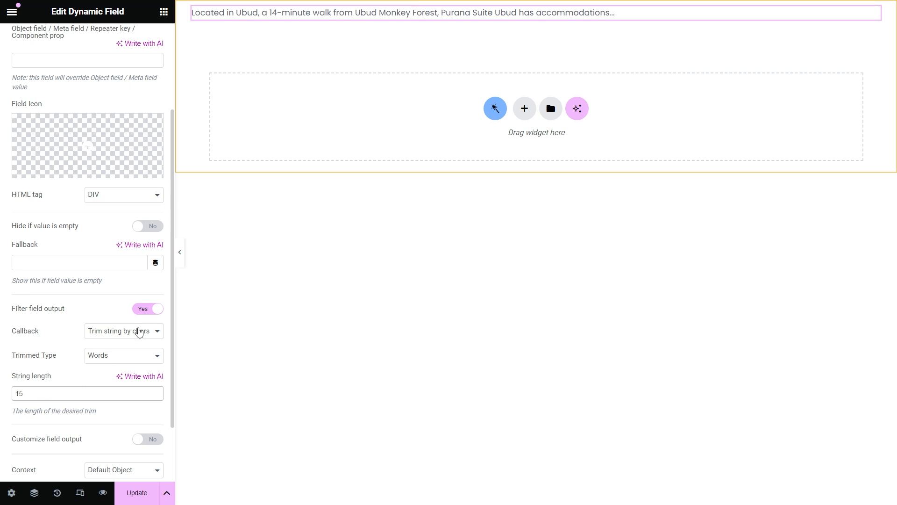
pyautogui.click(139, 331)
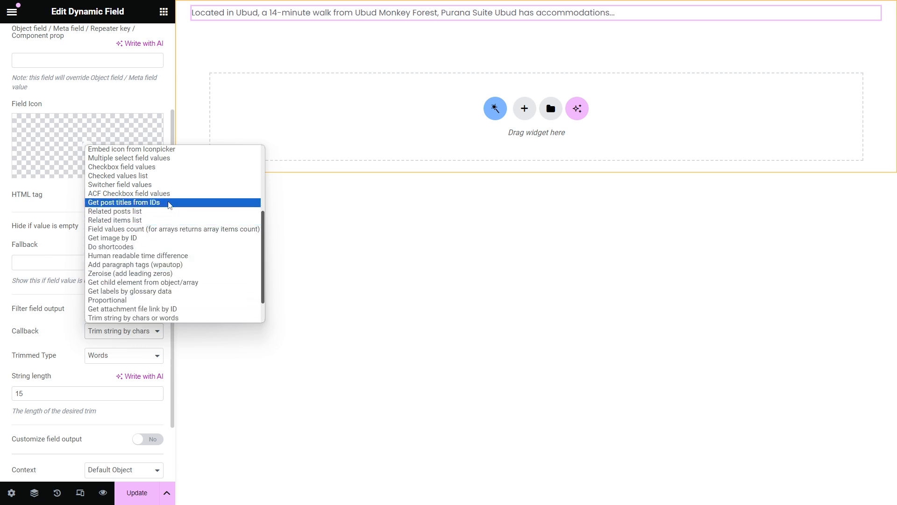
# Step: Select the Get post titles from IDs callback so the preview reads Purana Suite Ubud
pyautogui.click(169, 204)
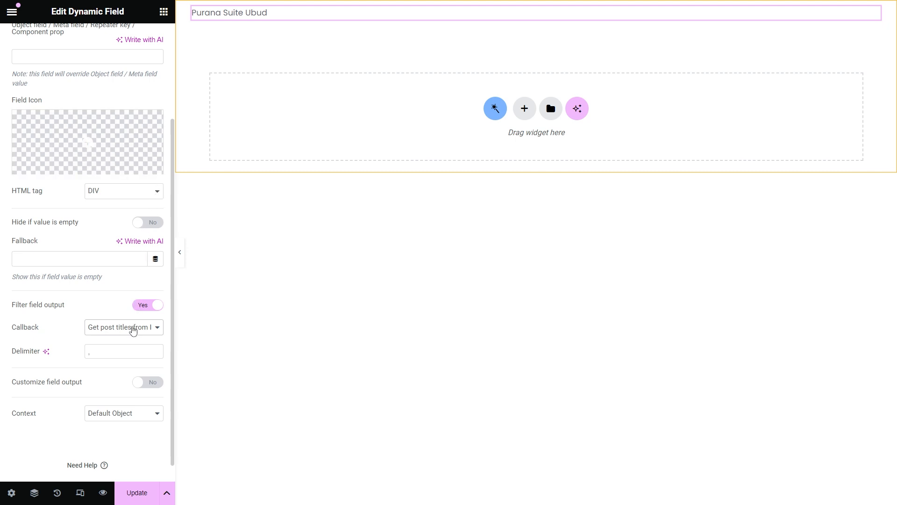
pyautogui.click(133, 330)
pyautogui.scroll(-2, 188, 254)
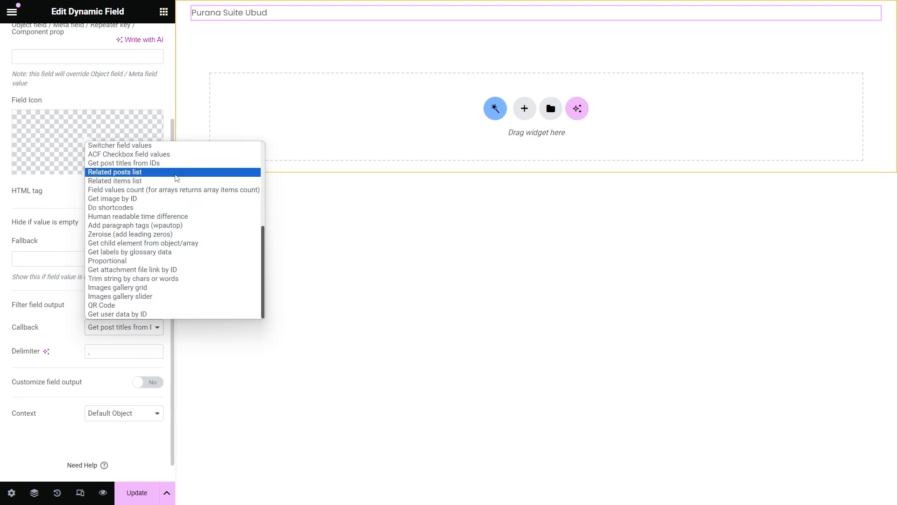
# Step: Apply Related posts list, trying OL before setting the list HTML tag to DIV
pyautogui.click(175, 172)
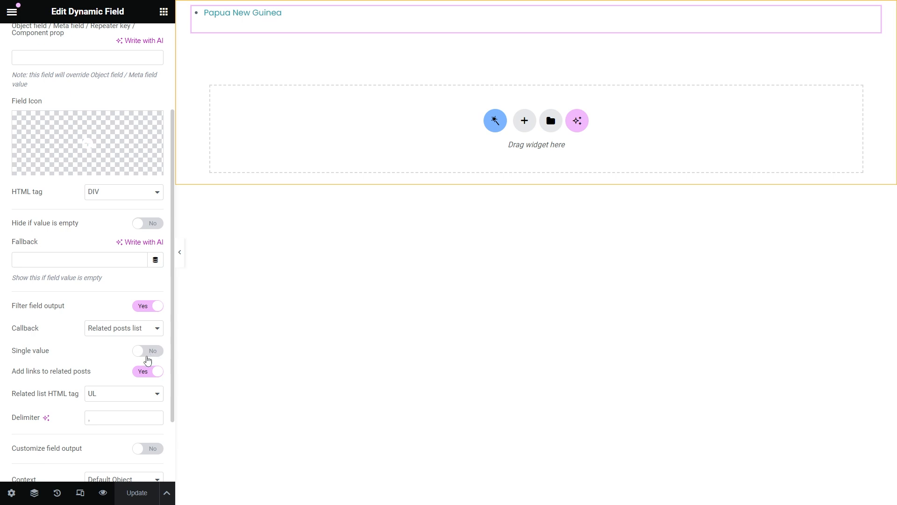
pyautogui.click(122, 396)
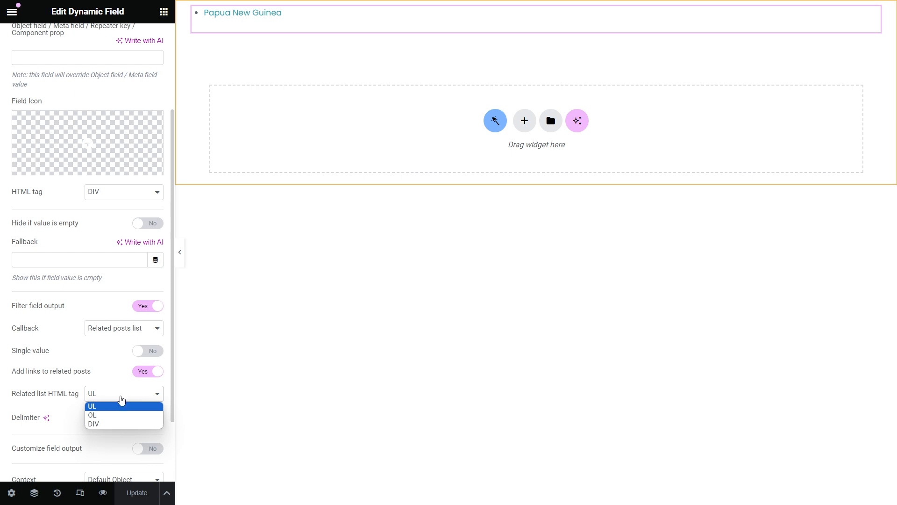
pyautogui.click(125, 415)
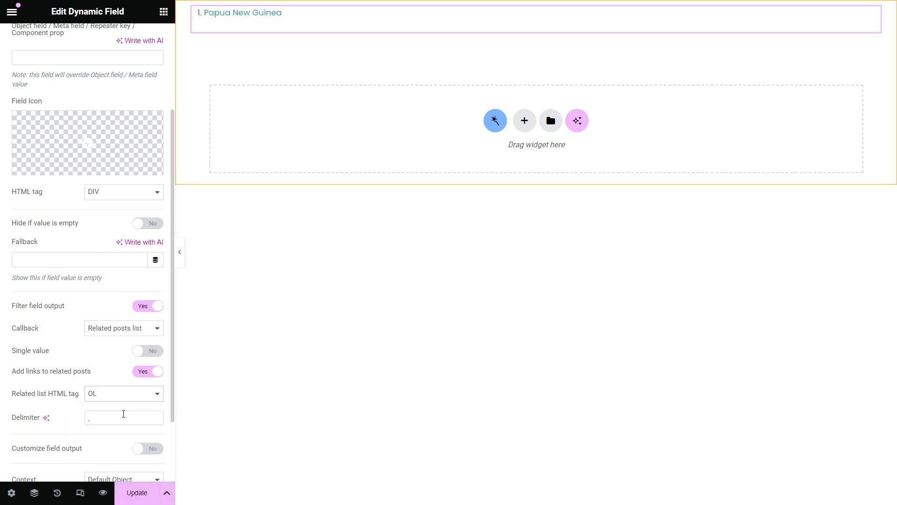
pyautogui.click(120, 394)
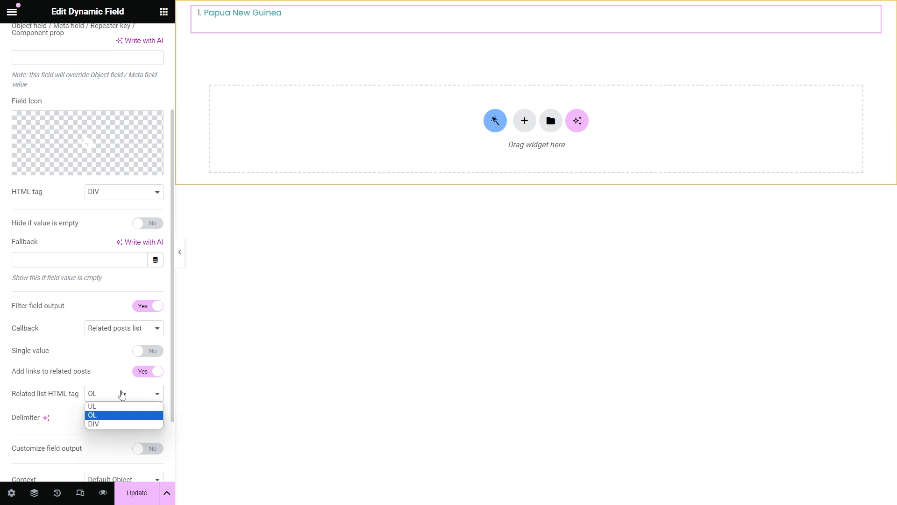
pyautogui.click(121, 424)
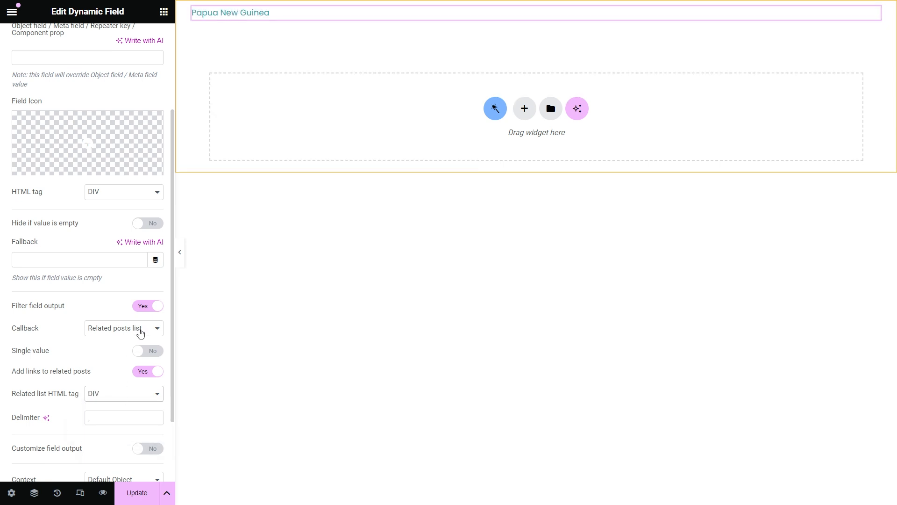
pyautogui.click(141, 330)
pyautogui.scroll(-3, 166, 274)
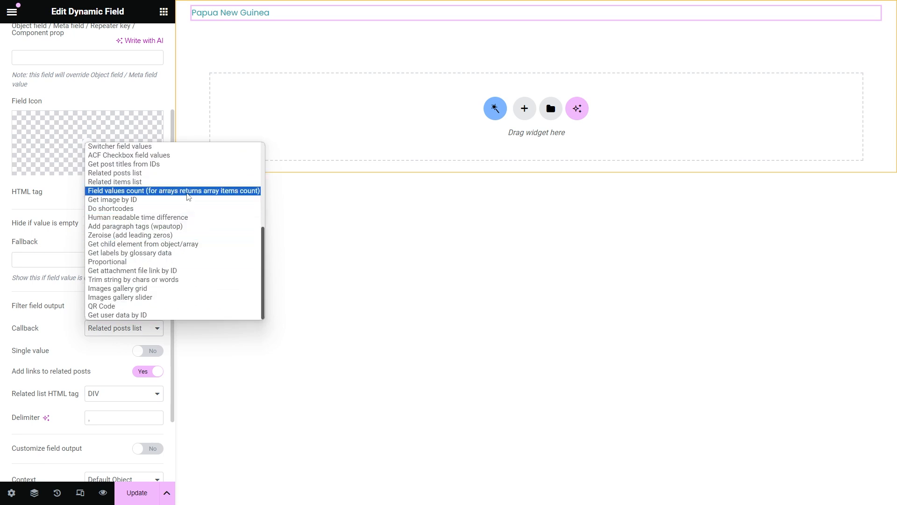
# Step: Apply Field values count to Children from Posts relations, so the preview shows 2
pyautogui.click(188, 191)
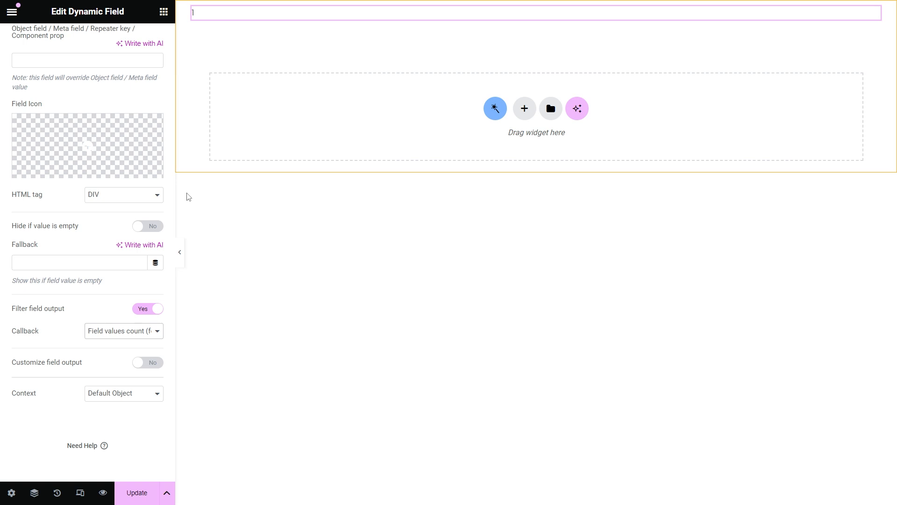
pyautogui.scroll(3, 143, 222)
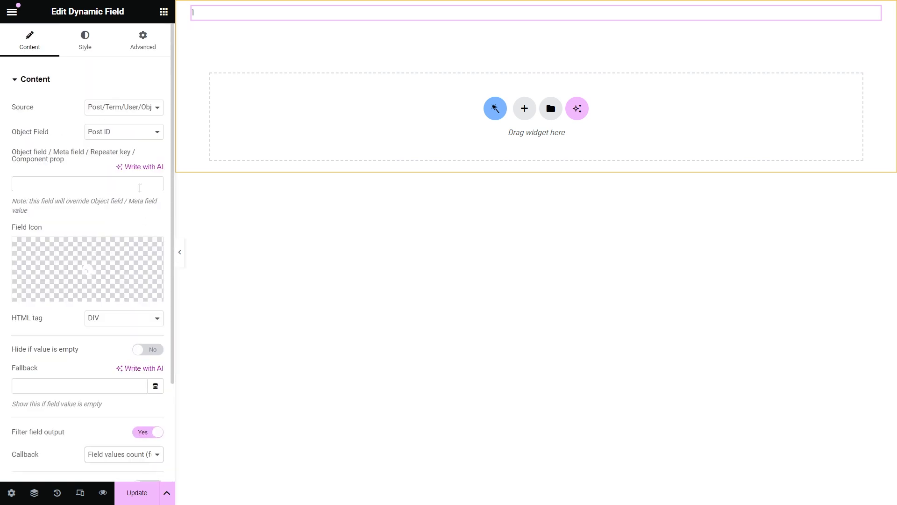
pyautogui.click(132, 108)
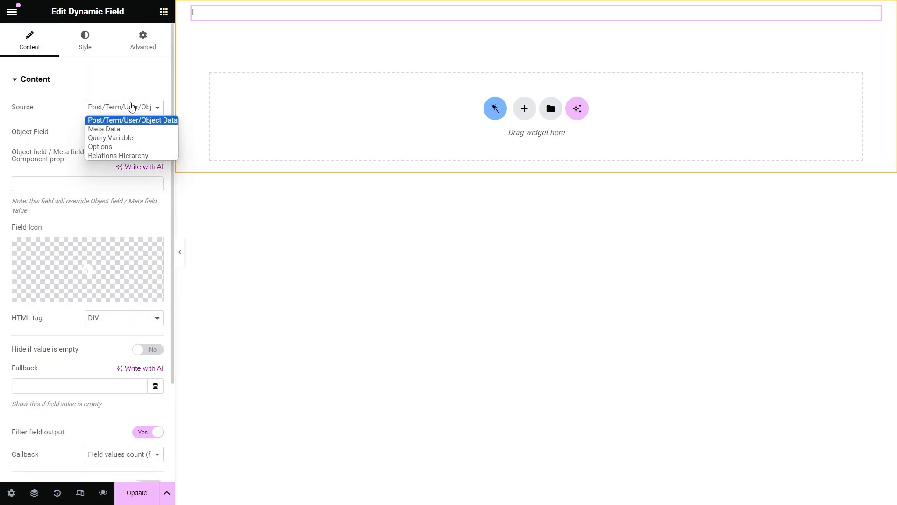
pyautogui.click(132, 107)
pyautogui.click(129, 131)
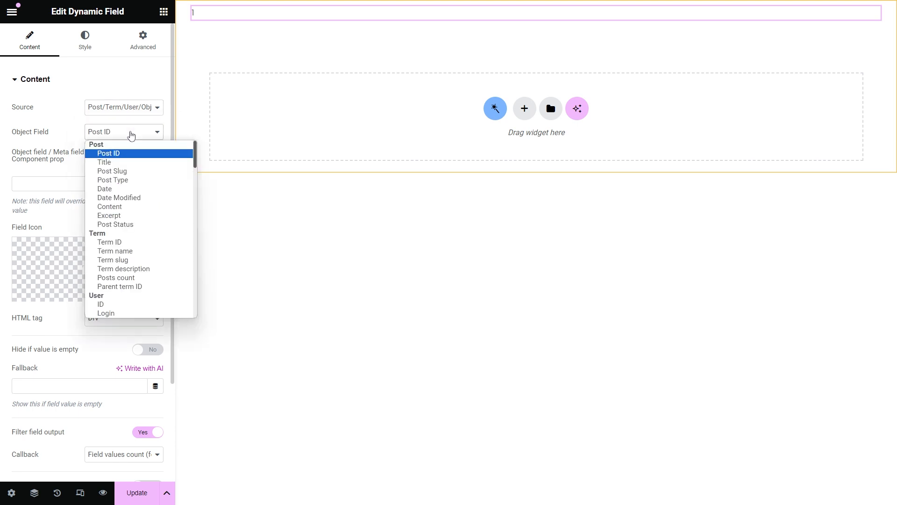
pyautogui.scroll(-20, 144, 278)
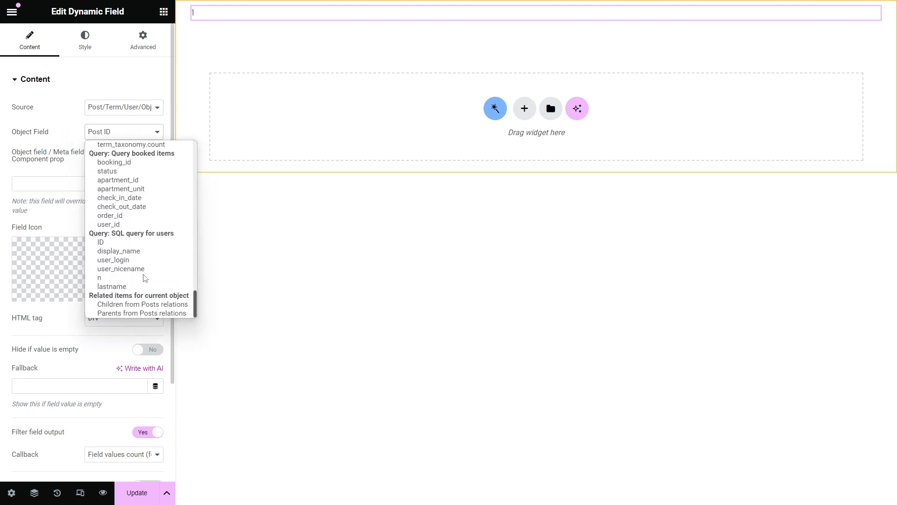
pyautogui.click(147, 305)
pyautogui.scroll(-3, 146, 310)
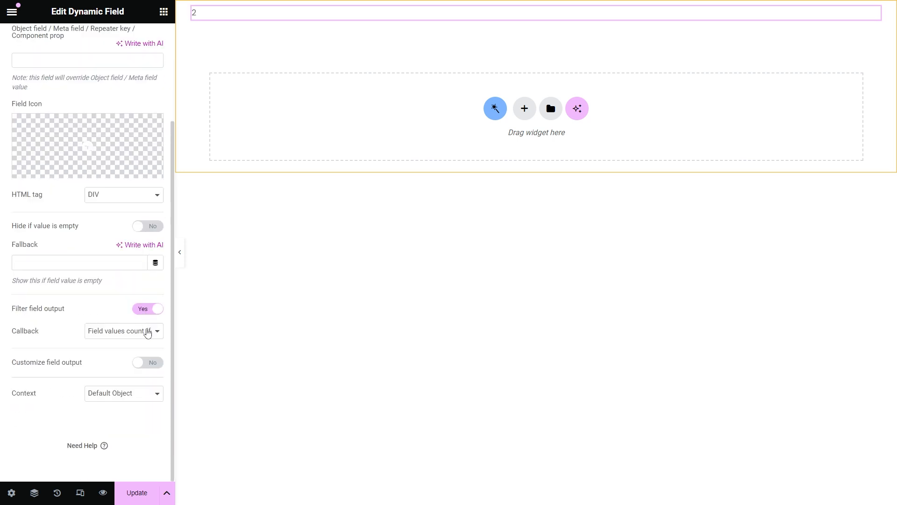
# Step: Switch back to the Related posts list callback, briefly testing a single-item option
pyautogui.click(148, 332)
pyautogui.click(159, 309)
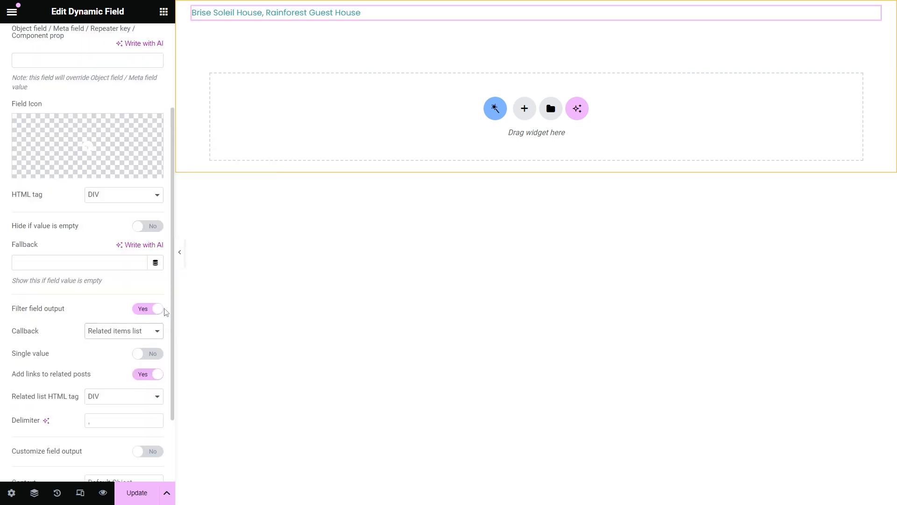
pyautogui.scroll(-2, 166, 312)
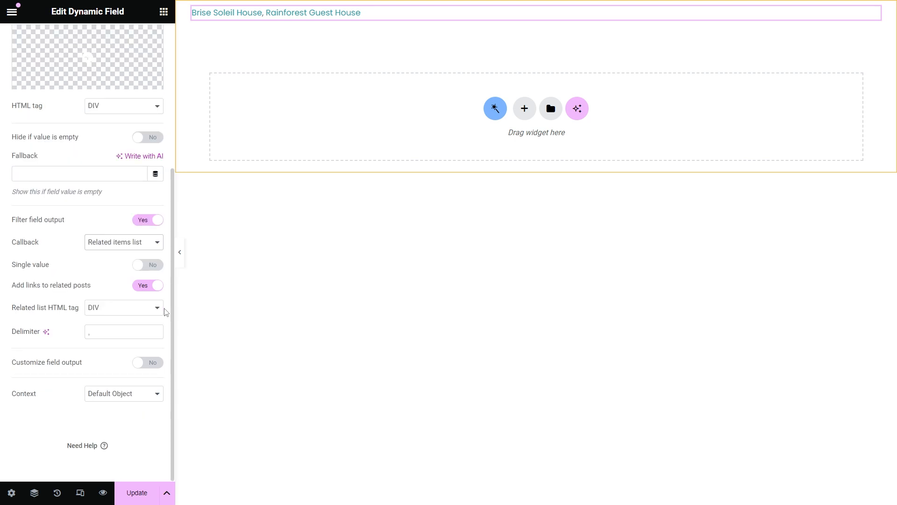
pyautogui.click(153, 267)
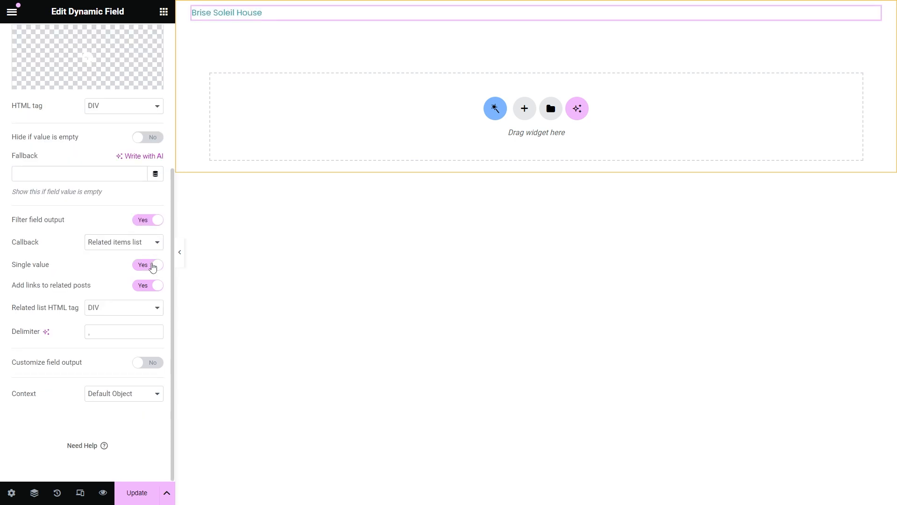
pyautogui.click(153, 267)
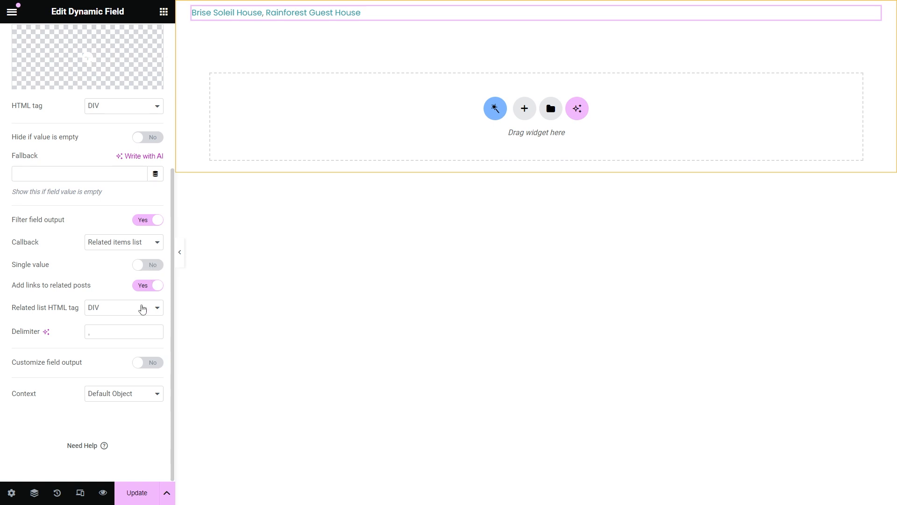
# Step: Try UL and OL list tags, then set DIV so the related posts appear inline
pyautogui.click(143, 309)
pyautogui.click(136, 321)
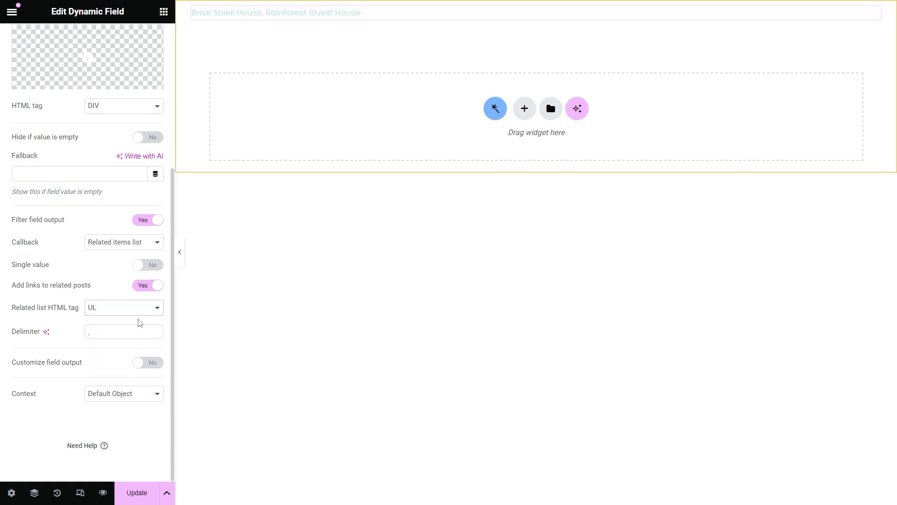
pyautogui.click(136, 309)
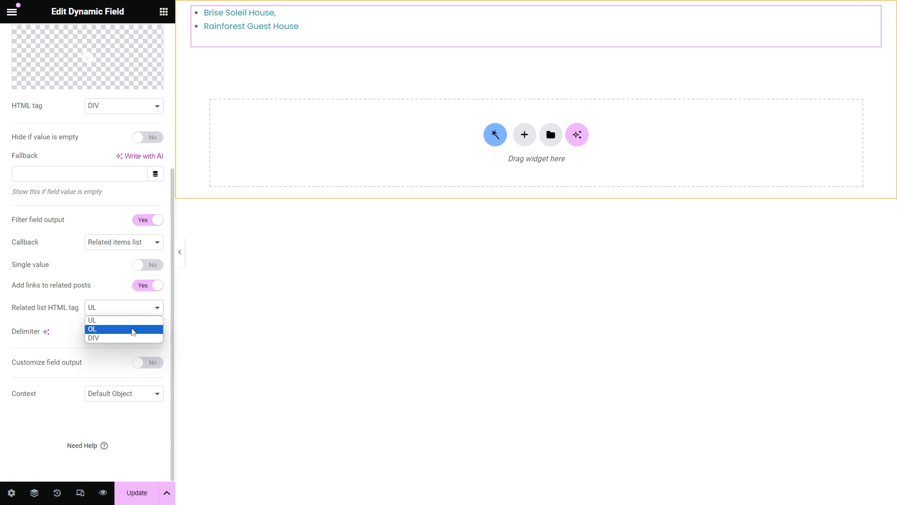
pyautogui.click(132, 328)
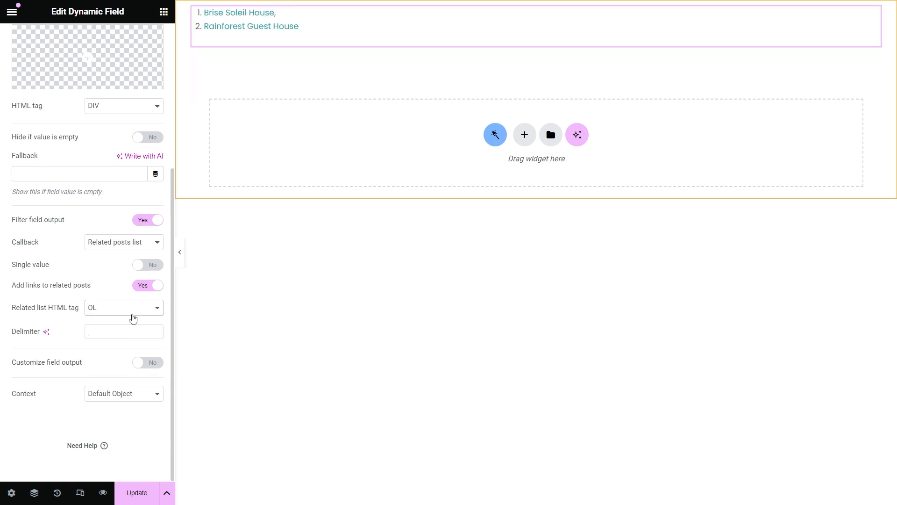
pyautogui.click(134, 307)
pyautogui.click(137, 337)
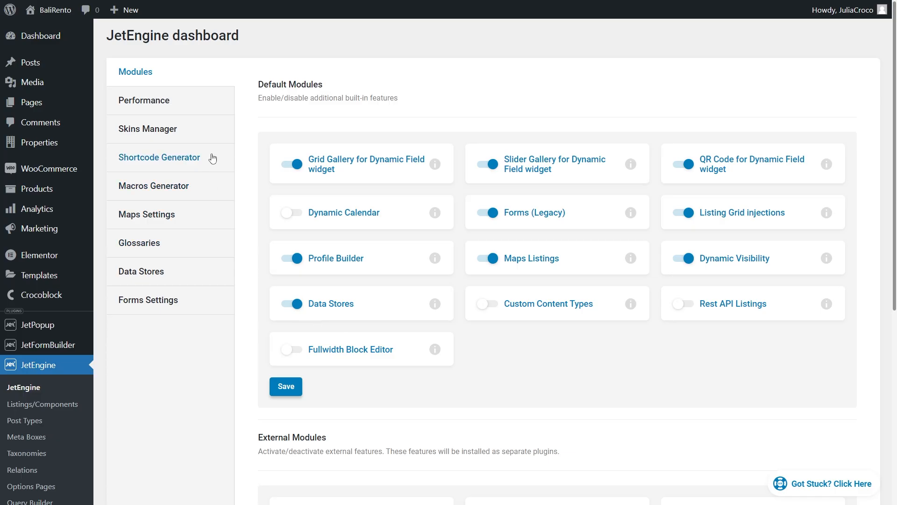
# Step: Generate a JetEngine meta-data shortcode for the Check in time field, then expand the listing item's Listing Settings
pyautogui.click(212, 158)
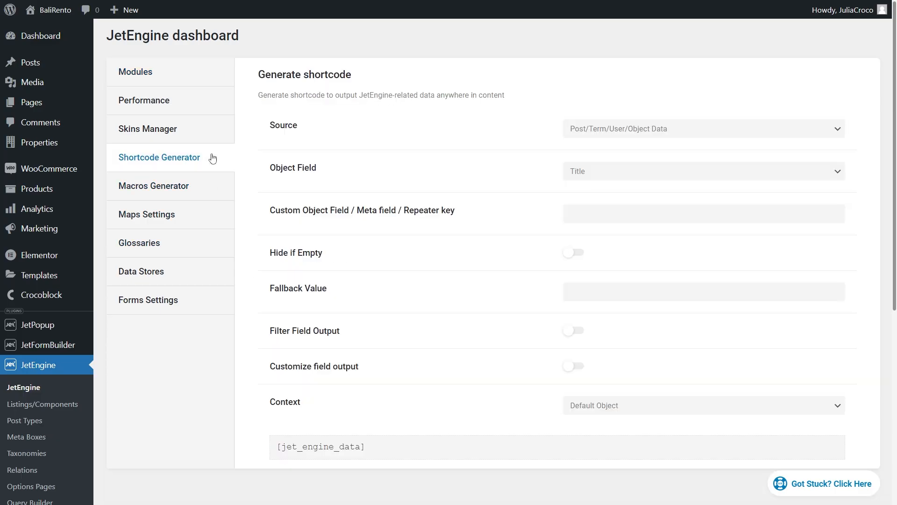
pyautogui.click(621, 128)
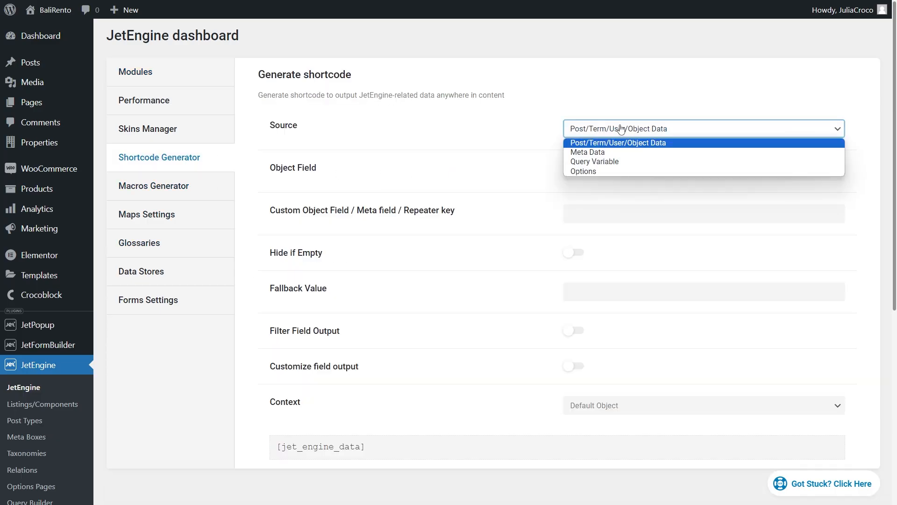
pyautogui.click(627, 152)
pyautogui.click(630, 171)
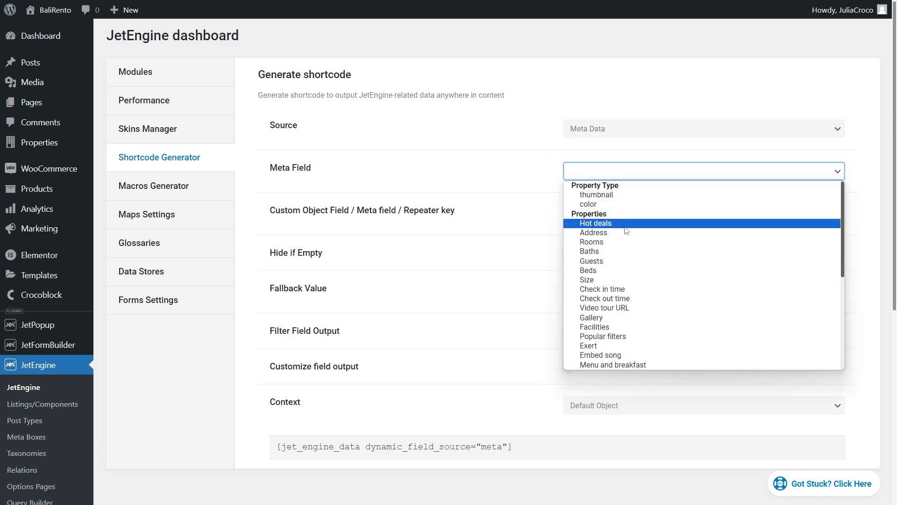
pyautogui.click(642, 291)
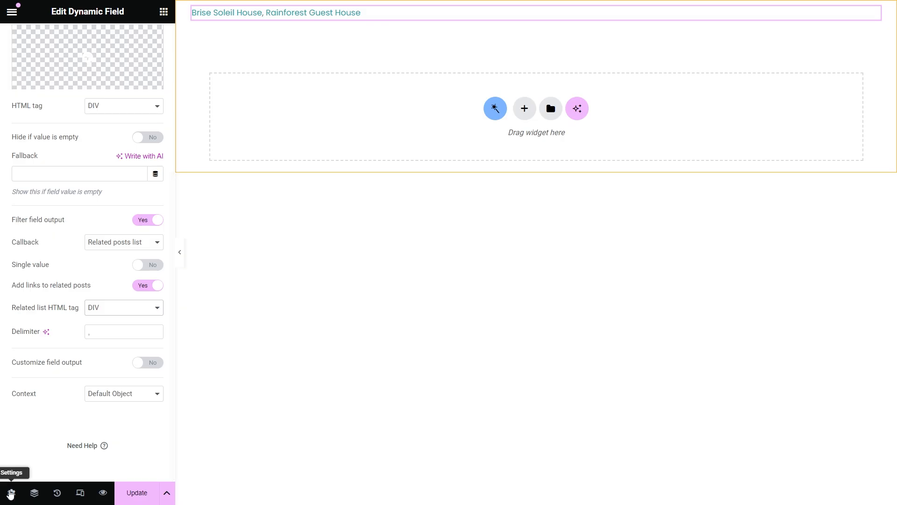
pyautogui.click(11, 493)
pyautogui.click(117, 147)
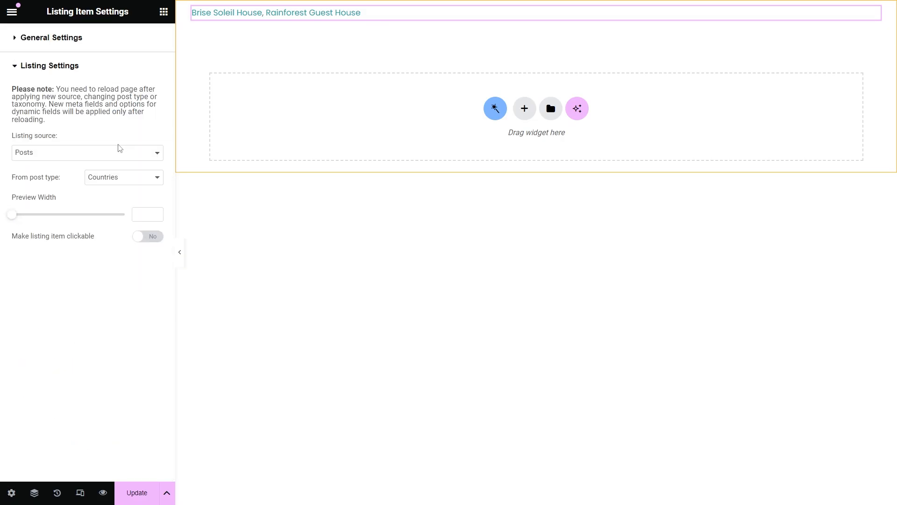
# Step: Change the listing's source post type to Properties and update the listing item
pyautogui.click(128, 177)
pyautogui.scroll(-1, 141, 346)
pyautogui.click(122, 357)
pyautogui.click(137, 492)
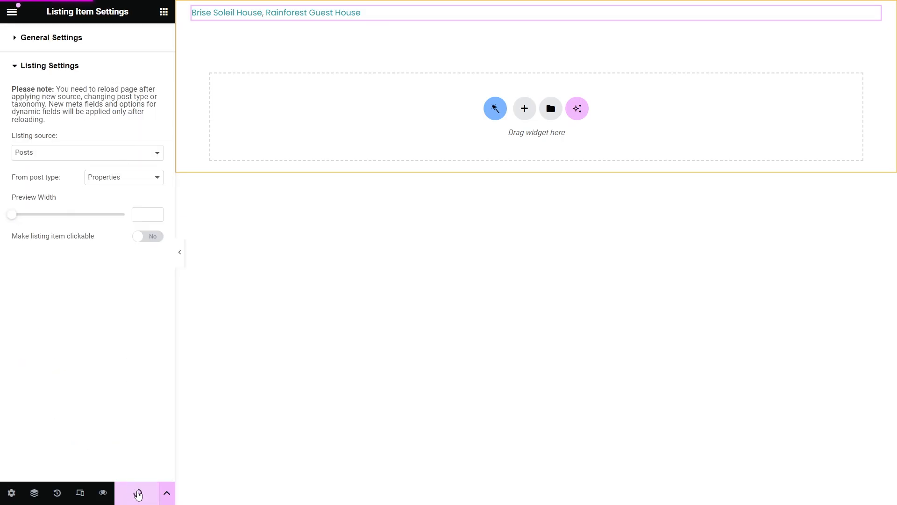
# Step: Set the Dynamic Field to the shortcode meta field from Meta Data, with Filter field output off
pyautogui.click(417, 23)
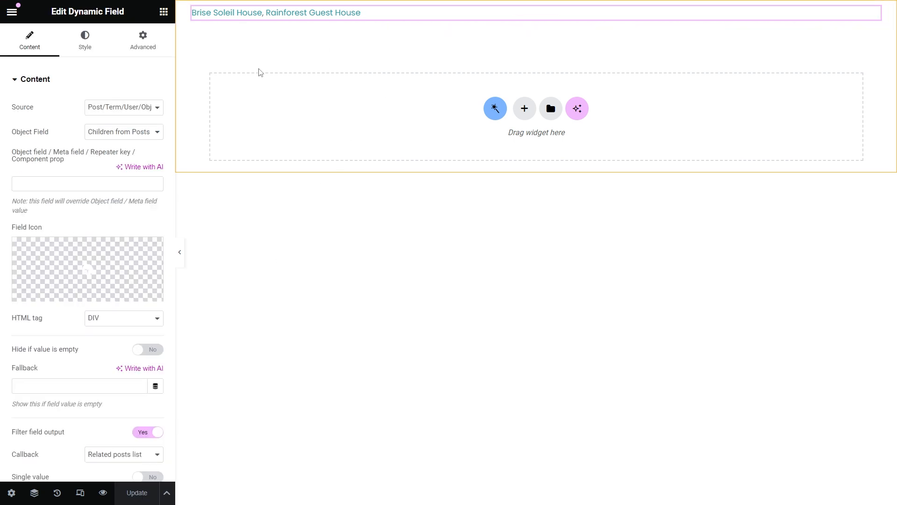
pyautogui.click(135, 107)
pyautogui.click(128, 128)
pyautogui.click(129, 132)
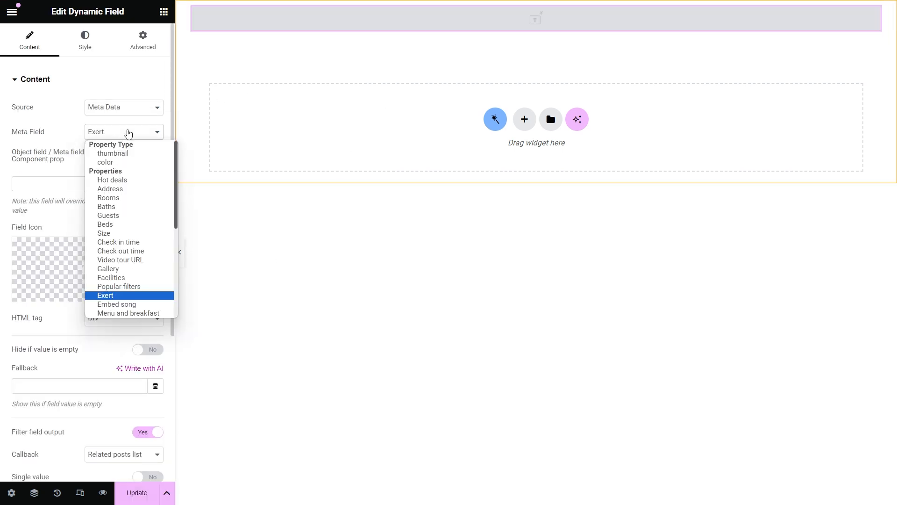
pyautogui.scroll(-5, 124, 217)
pyautogui.click(131, 145)
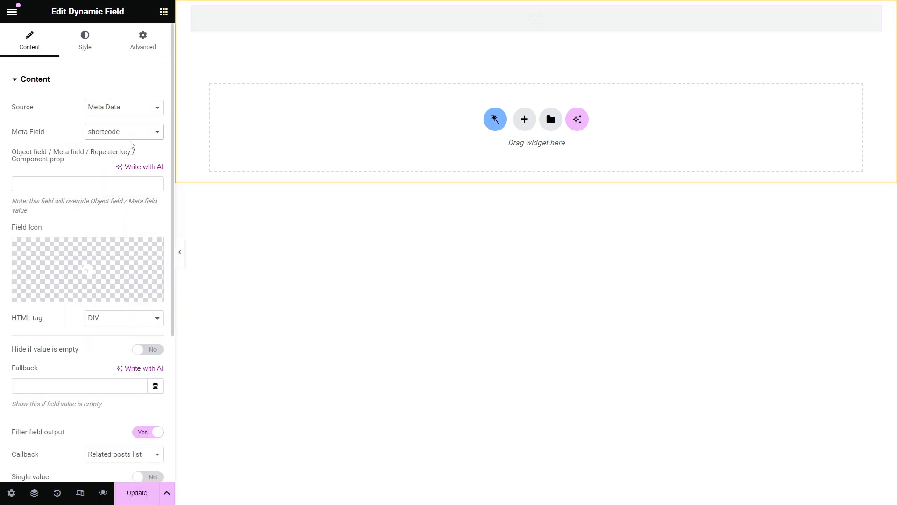
pyautogui.scroll(-2, 131, 145)
pyautogui.click(146, 339)
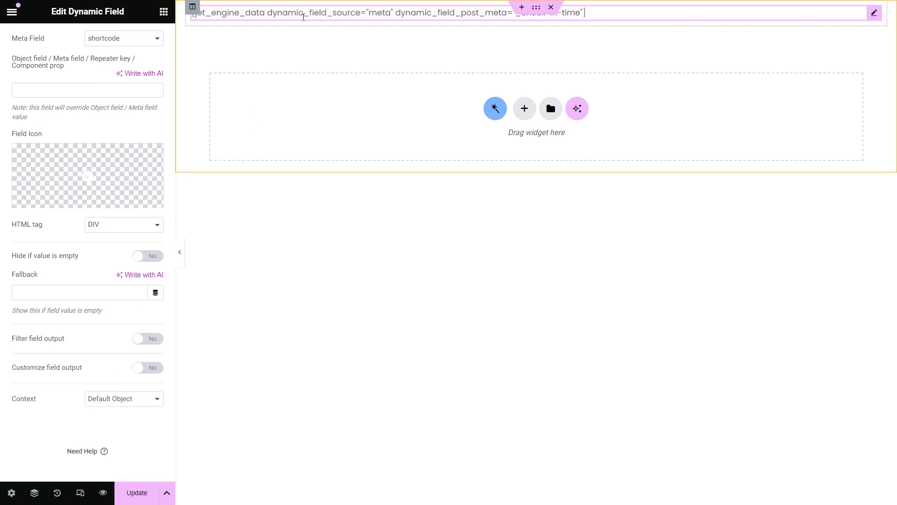
# Step: Duplicate the shortcode Dynamic Field widget
pyautogui.rightClick(304, 16)
pyautogui.click(319, 49)
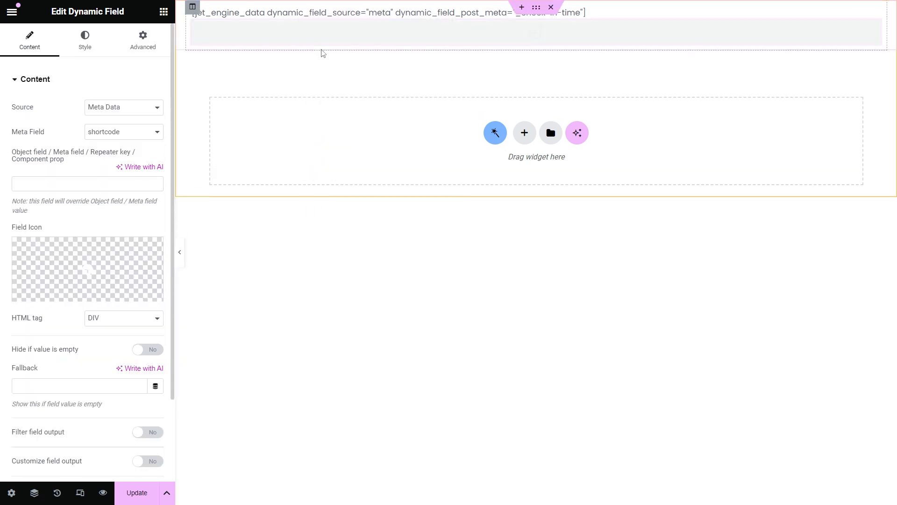
pyautogui.scroll(-3, 135, 285)
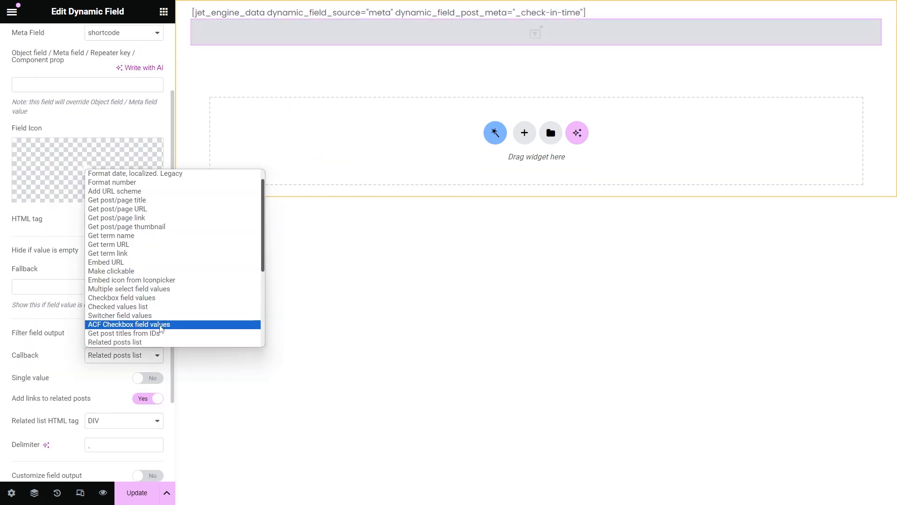
pyautogui.scroll(-3, 150, 308)
# Step: Apply the Do shortcodes callback to the duplicated field so it renders 14:00
pyautogui.click(151, 235)
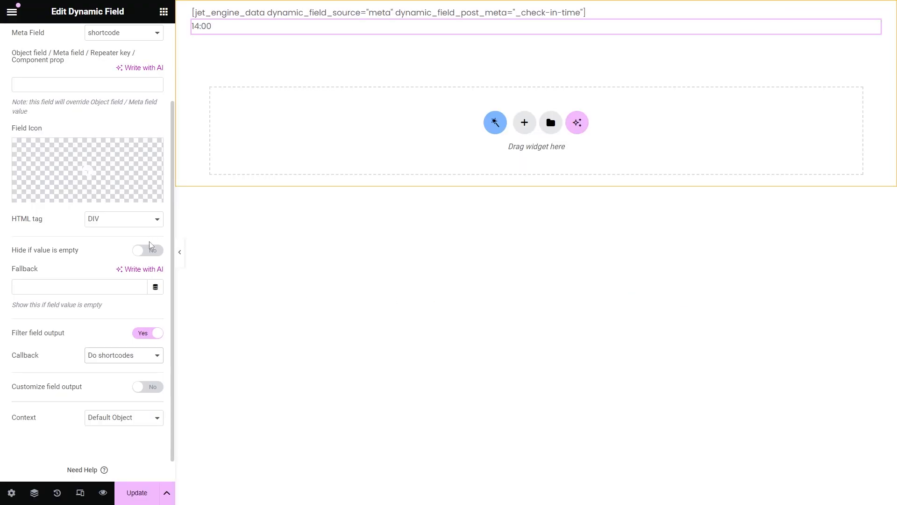
pyautogui.click(141, 358)
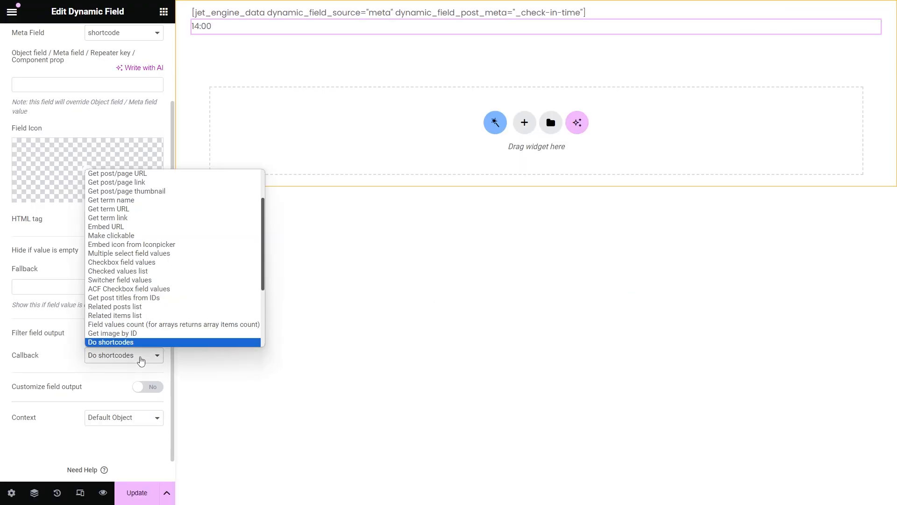
pyautogui.scroll(-3, 173, 296)
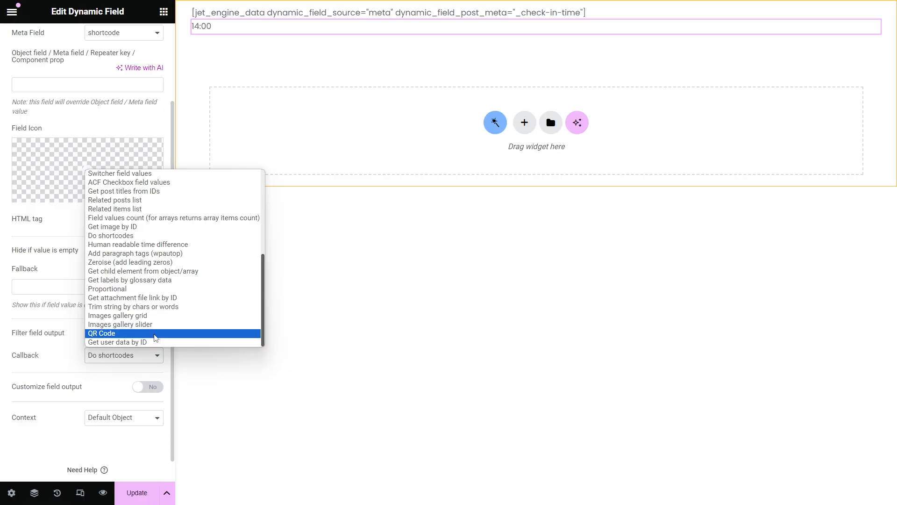
# Step: Switch the field's callback to QR Code with a QR code size of 115
pyautogui.click(154, 334)
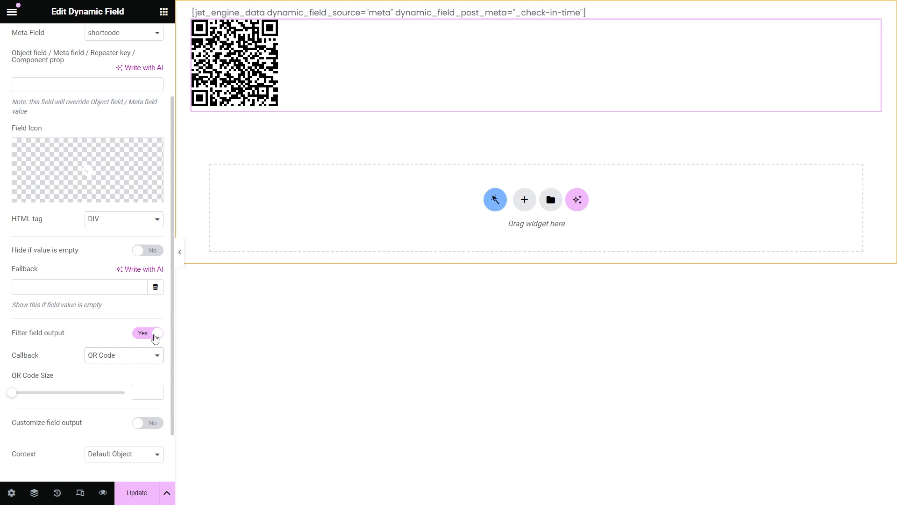
pyautogui.moveTo(12, 393)
pyautogui.mouseDown()
pyautogui.moveTo(33, 398)
pyautogui.moveTo(18, 396)
pyautogui.mouseUp()
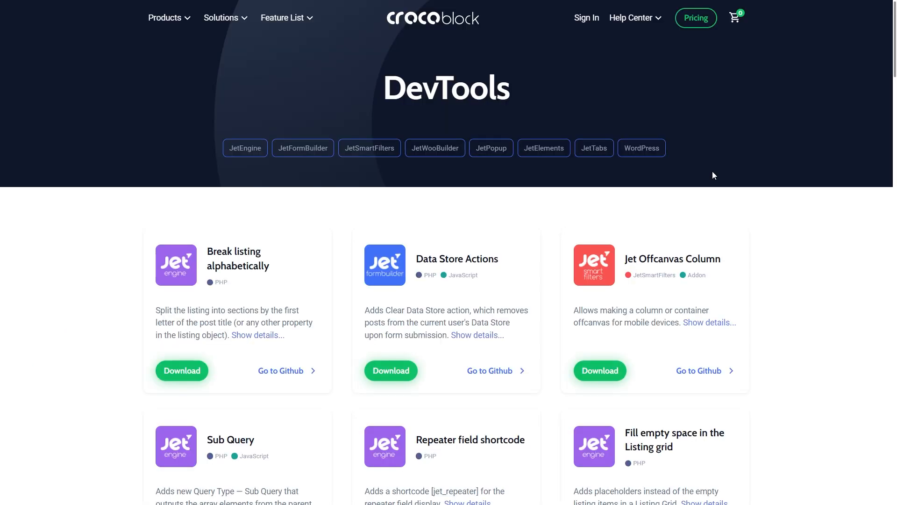
# Step: Filter the DevTools list by JetEngine, JetFormBuilder, JetSmartFilters, JetWooBuilder, JetPopup, then JetElements
pyautogui.click(246, 150)
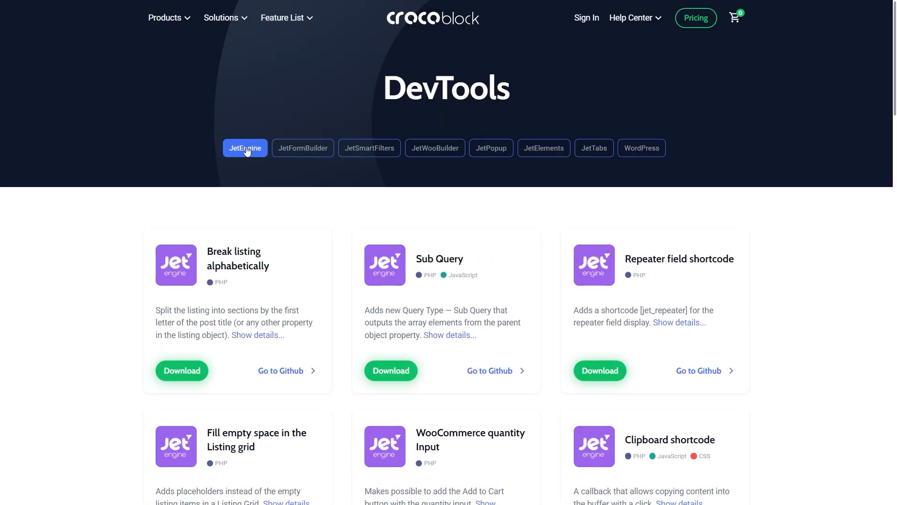
pyautogui.click(316, 158)
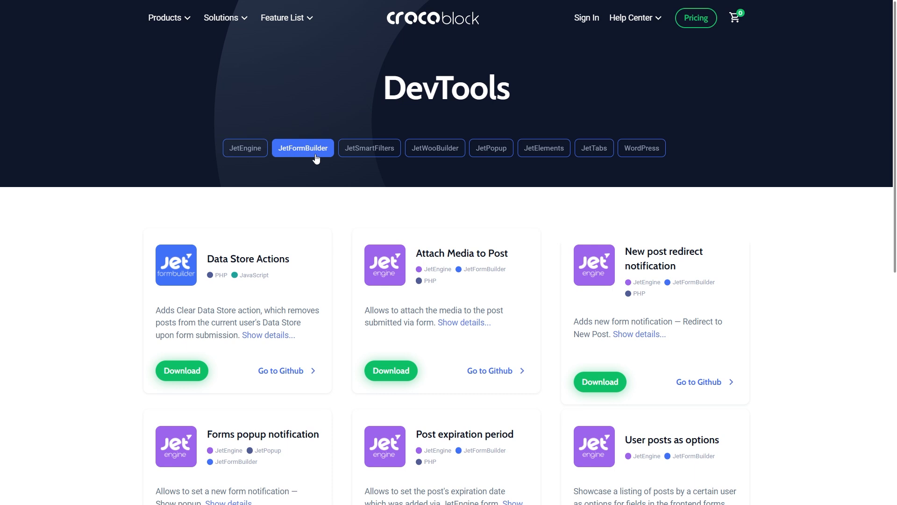
pyautogui.click(379, 160)
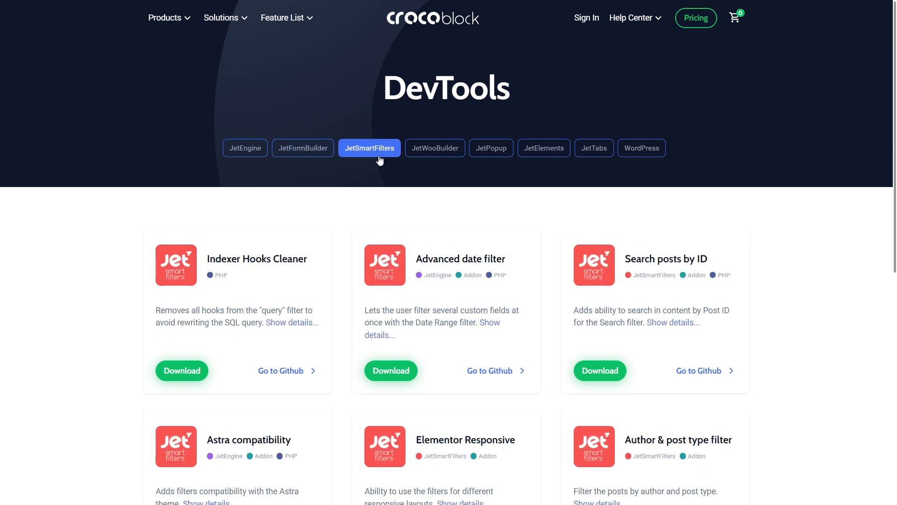
pyautogui.click(436, 160)
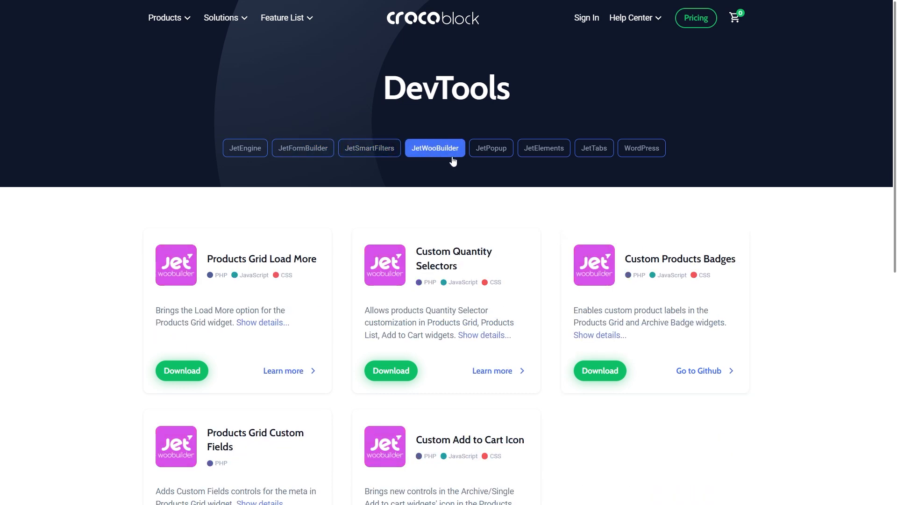
pyautogui.click(496, 159)
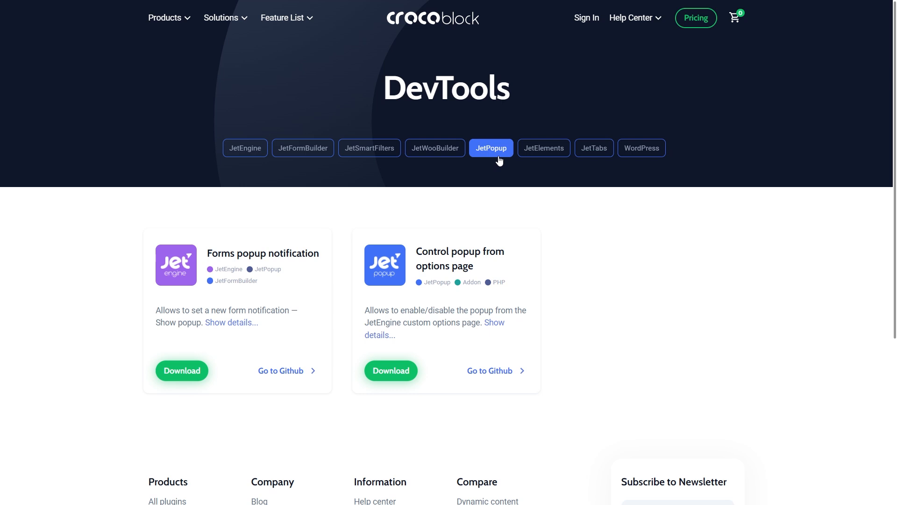
pyautogui.click(556, 158)
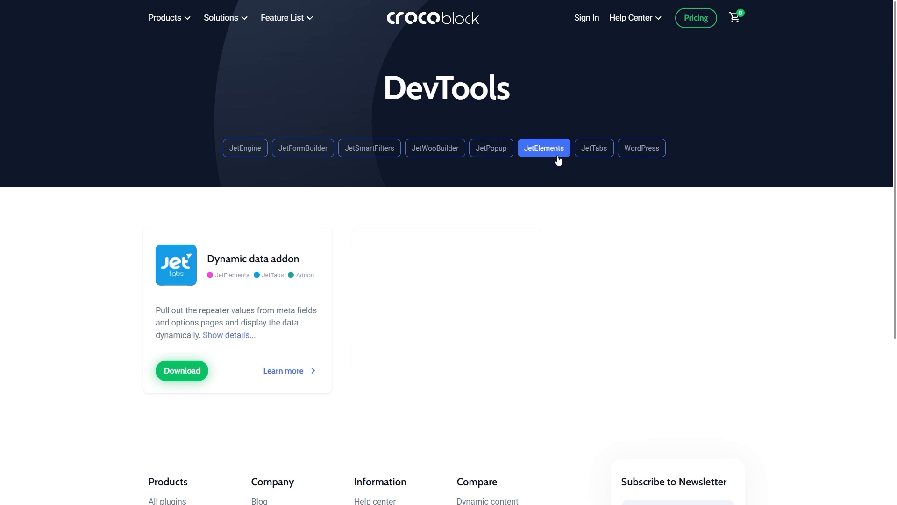